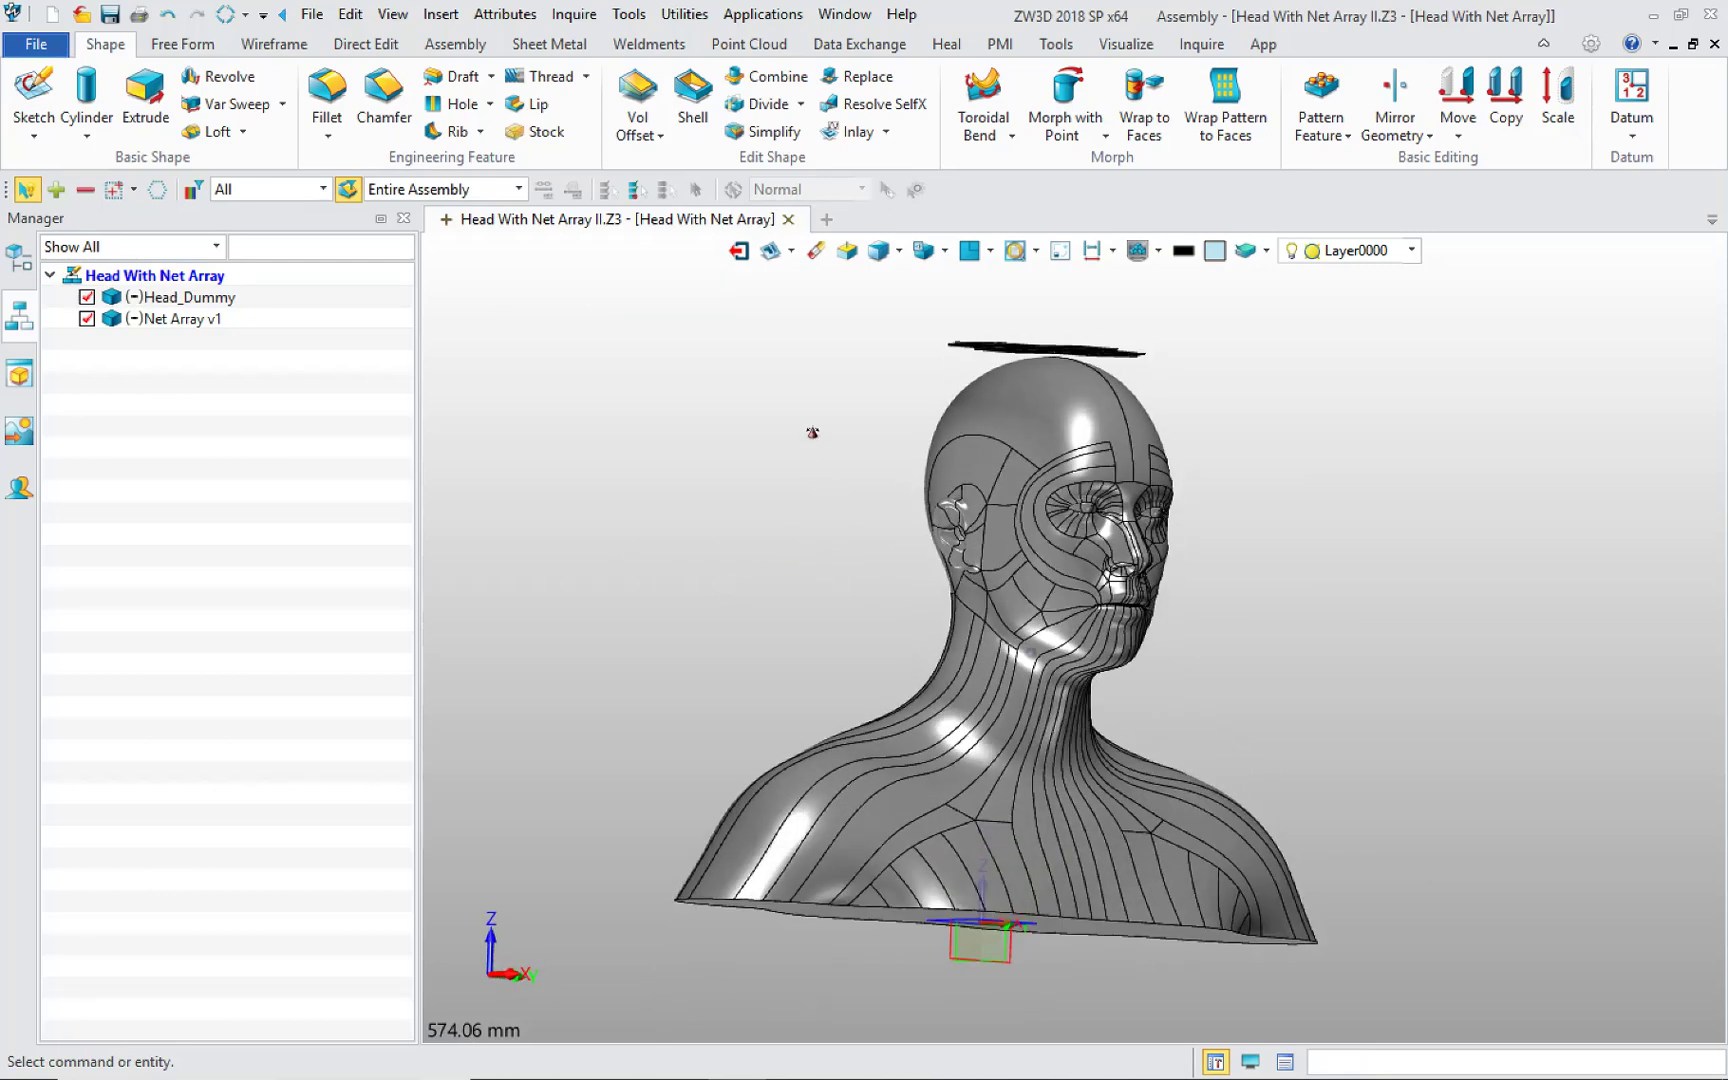
# Step: Examine the head model and the net array hovering above it from several angles in the assembly
pyautogui.moveTo(1322, 325); pyautogui.dragTo(1359, 352, button='middle')
pyautogui.scroll(3, 1274, 423)
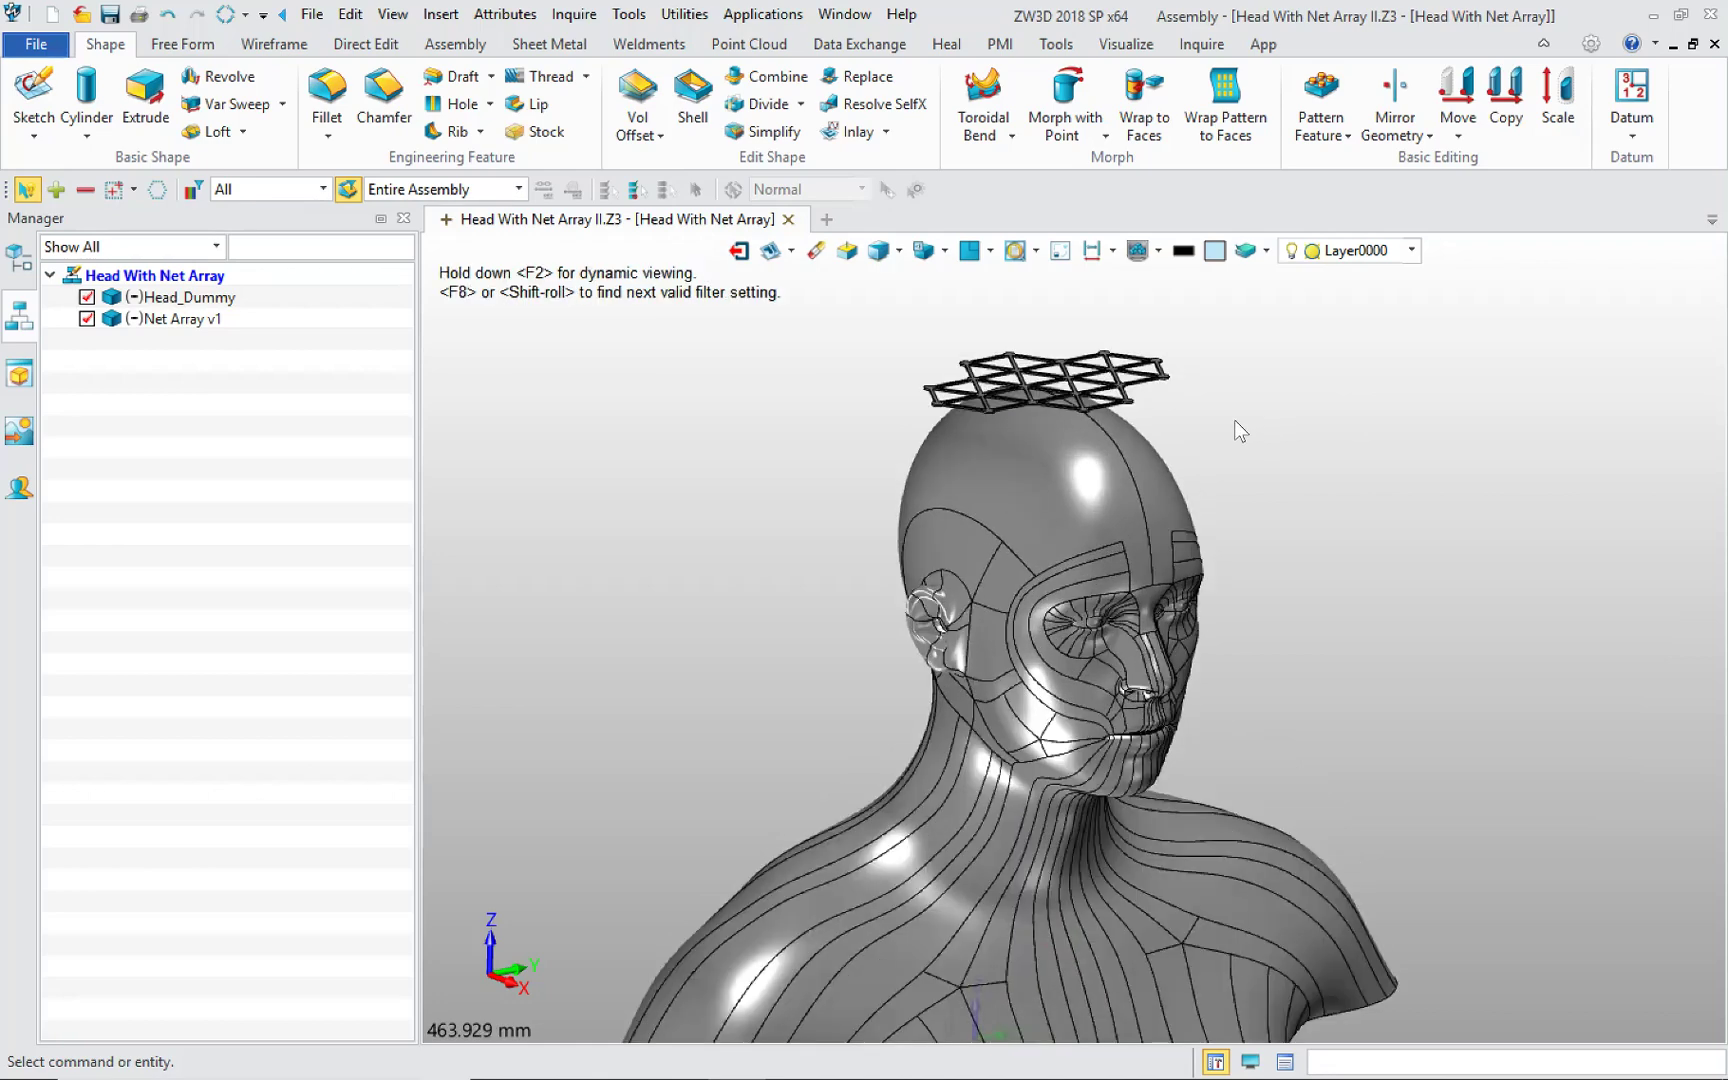
pyautogui.moveTo(1218, 446); pyautogui.dragTo(1288, 595, button='middle')
pyautogui.rightClick(1262, 508)
pyautogui.scroll(4, 1288, 595)
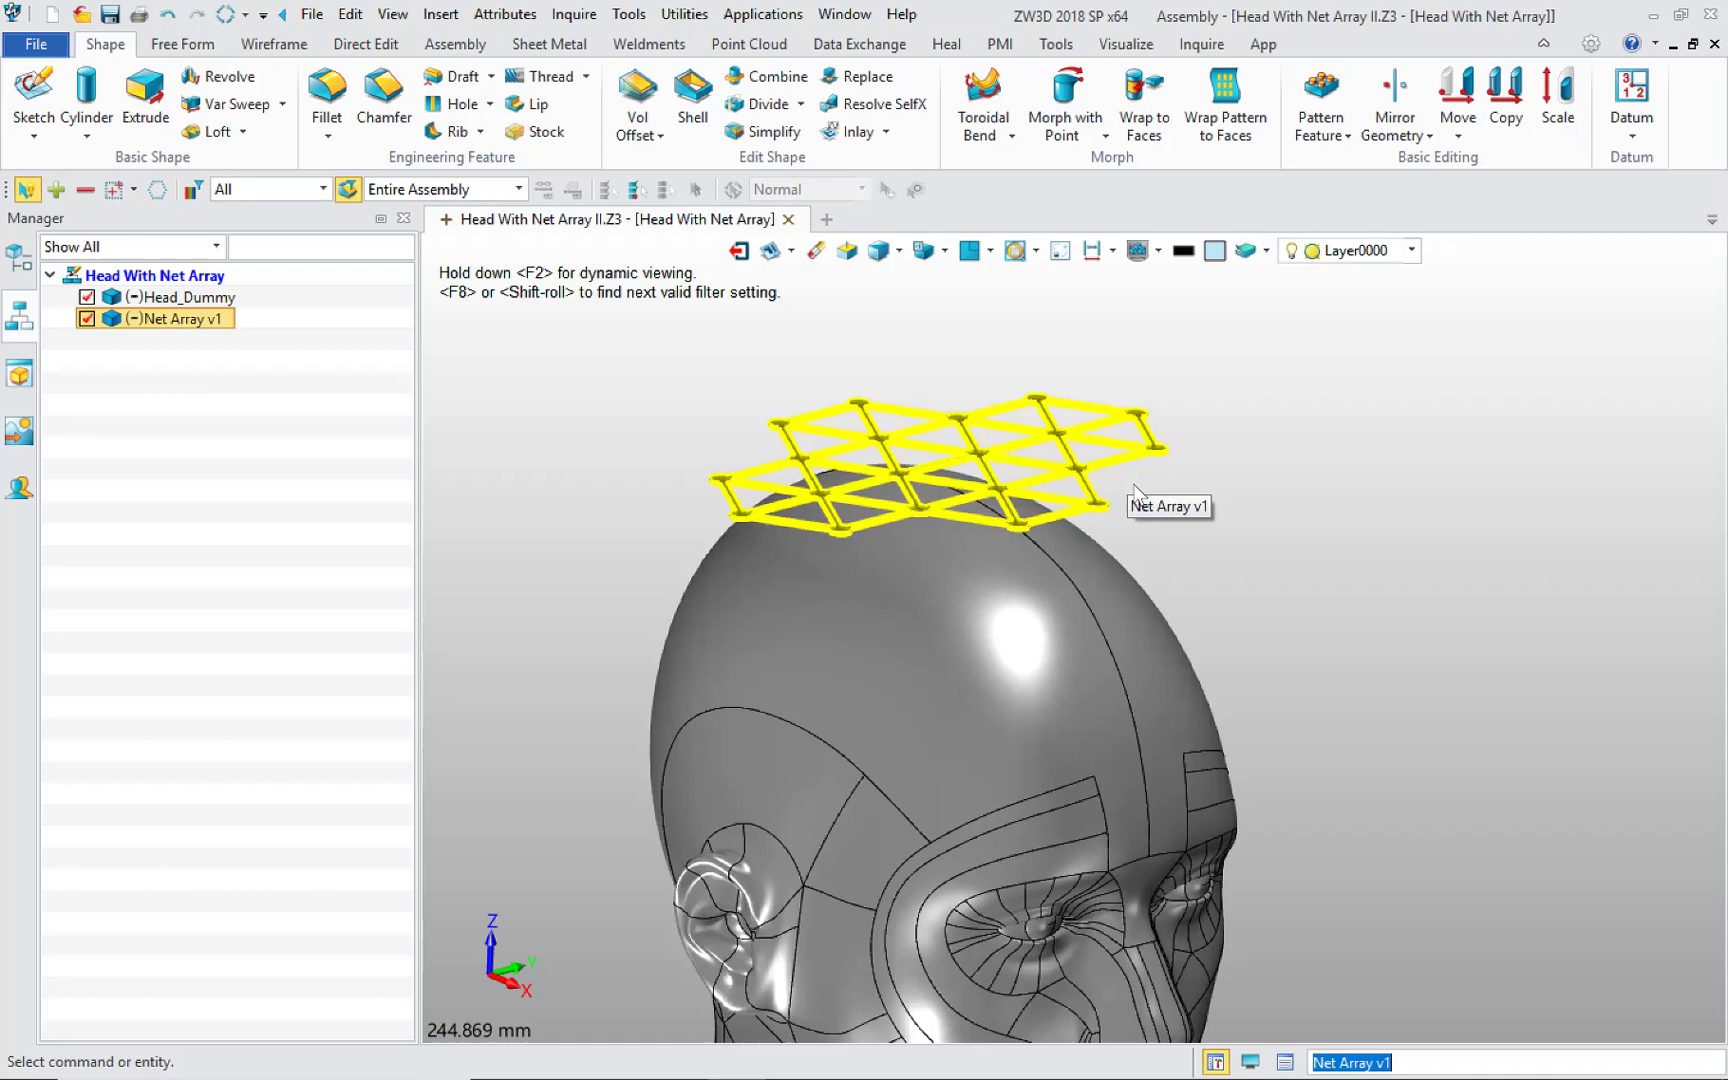
pyautogui.moveTo(1202, 580); pyautogui.dragTo(1145, 616, button='middle')
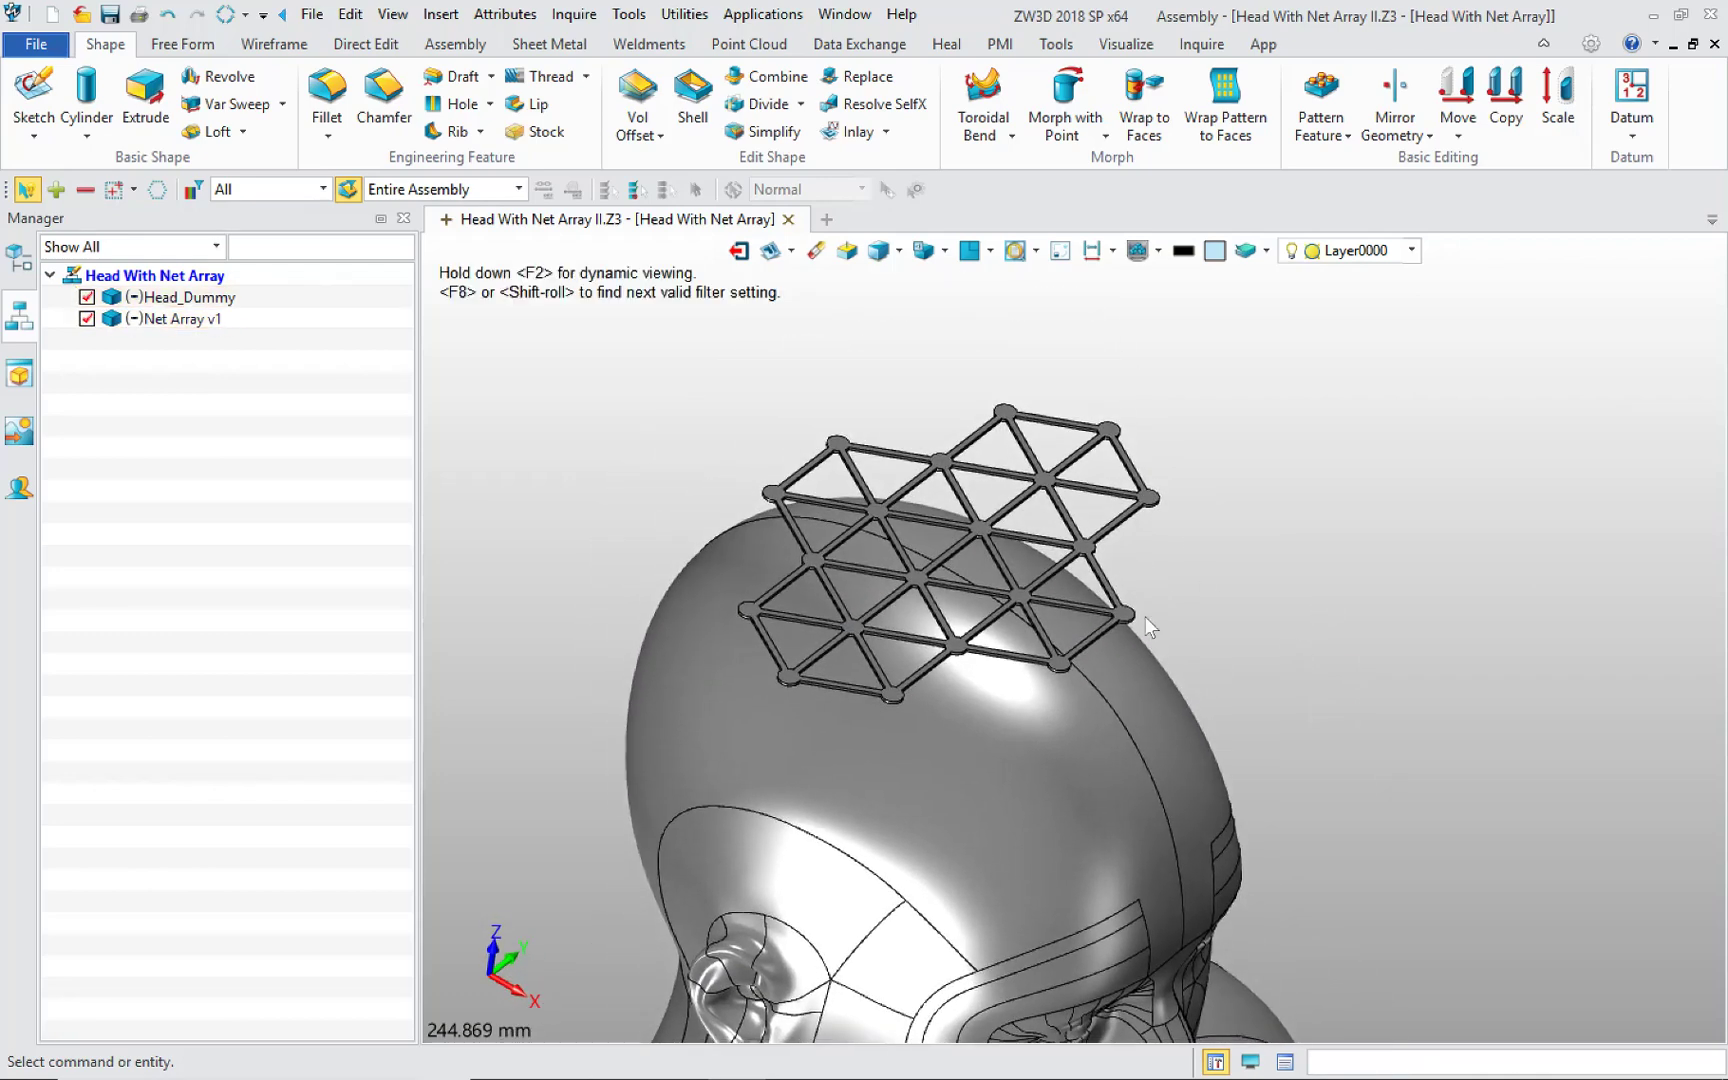
pyautogui.moveTo(1265, 693); pyautogui.dragTo(1273, 625, button='middle')
pyautogui.scroll(-6, 1125, 649)
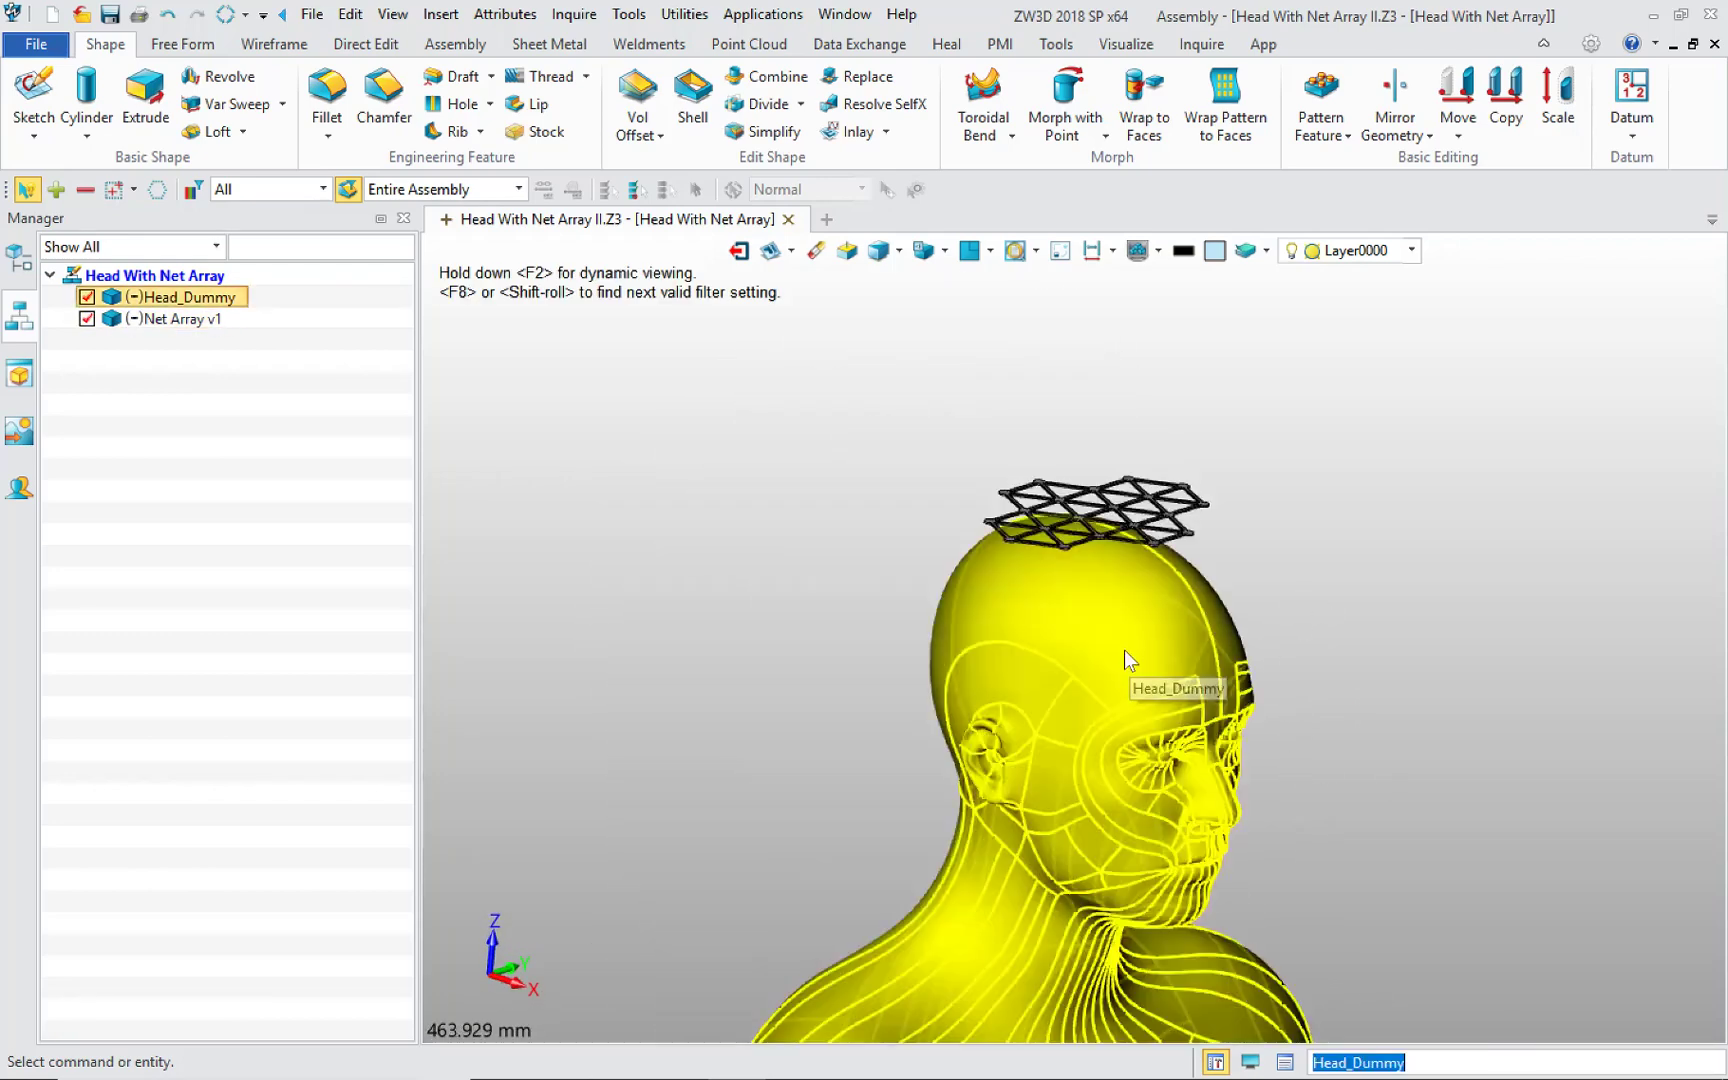
pyautogui.scroll(-3, 1030, 697)
pyautogui.keyDown('shift'); pyautogui.moveTo(500, 655); pyautogui.dragTo(735, 458, button='middle'); pyautogui.keyUp('shift')
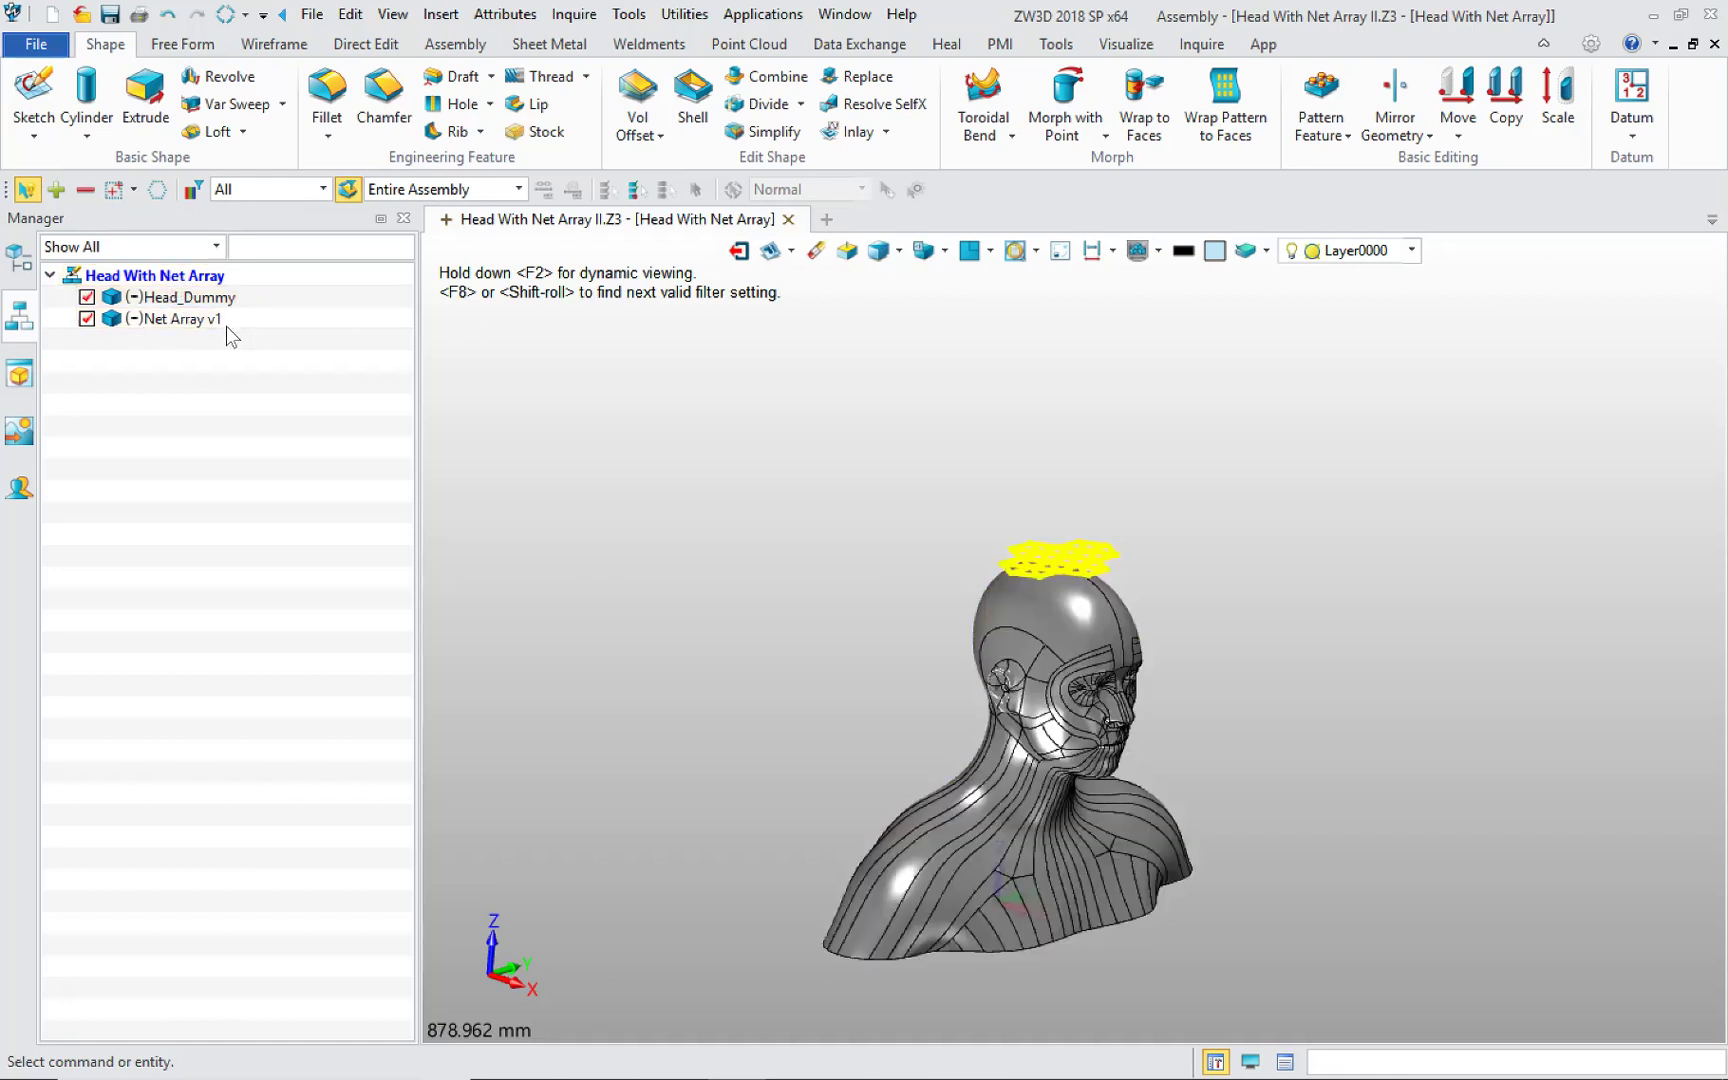
# Step: Activate the Head_Dummy part for editing within the assembly and display its feature history
pyautogui.doubleClick(167, 297)
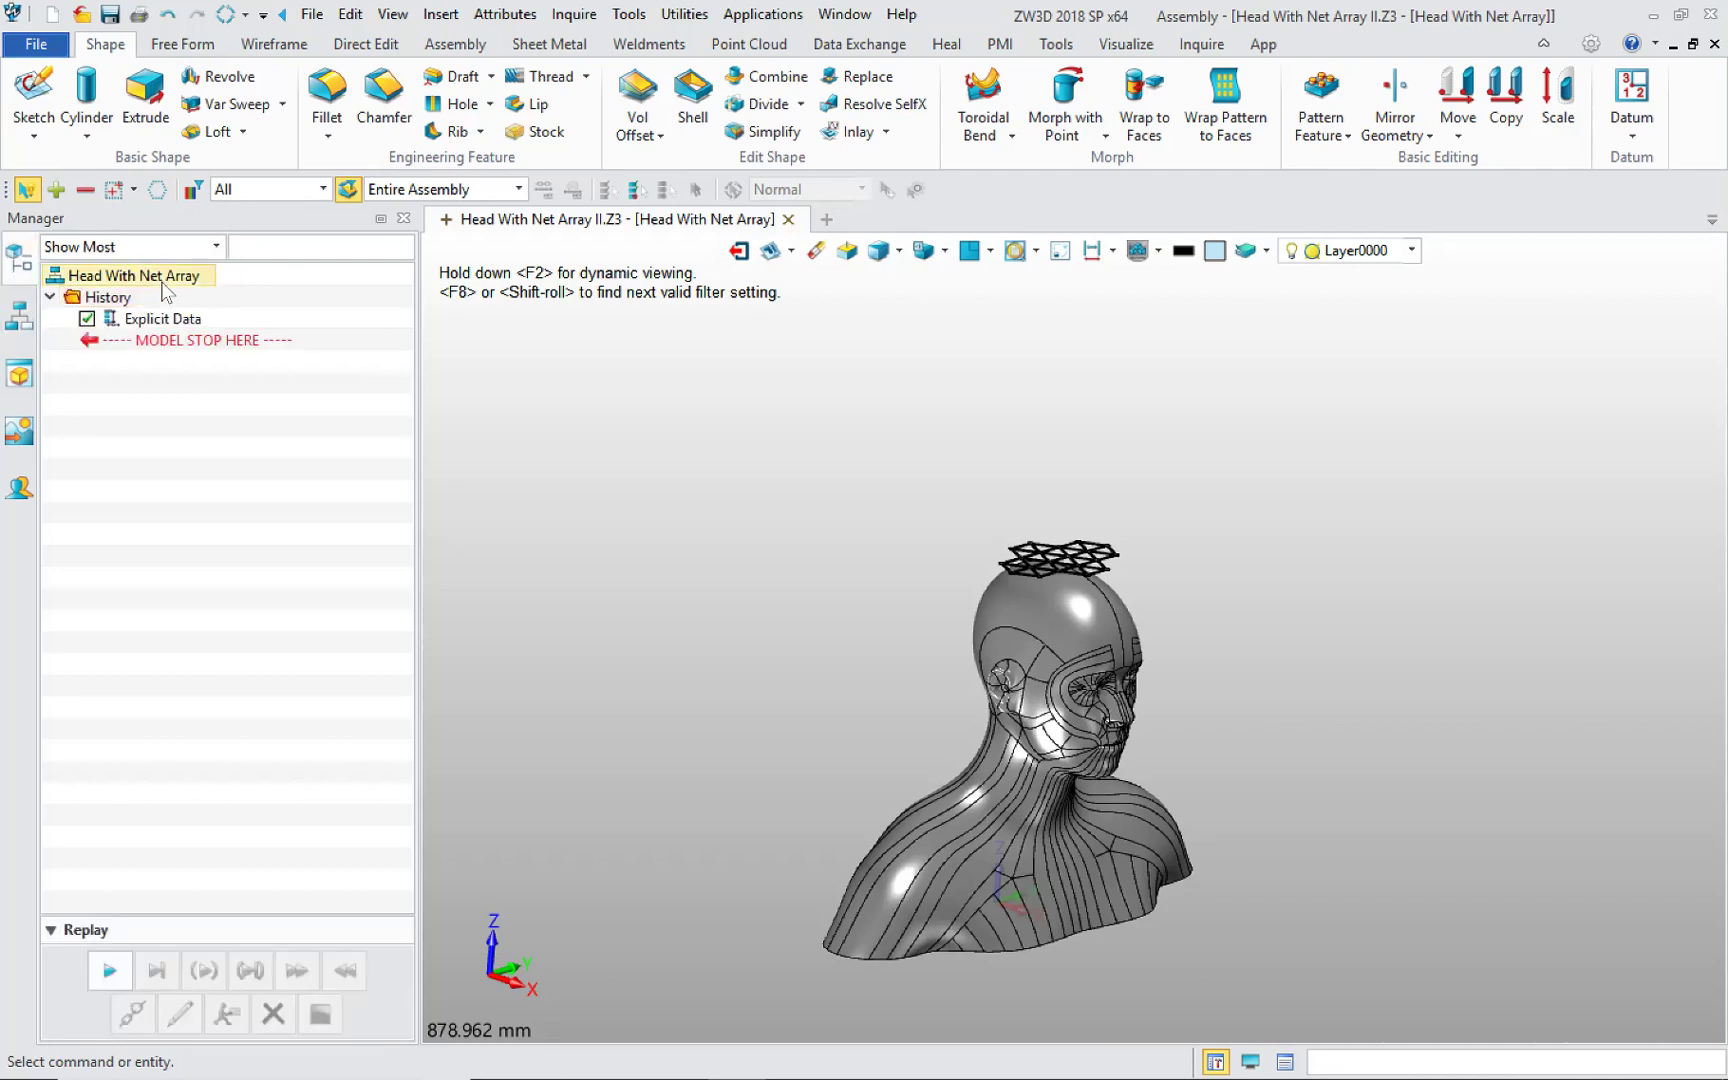
pyautogui.click(19, 316)
pyautogui.doubleClick(185, 297)
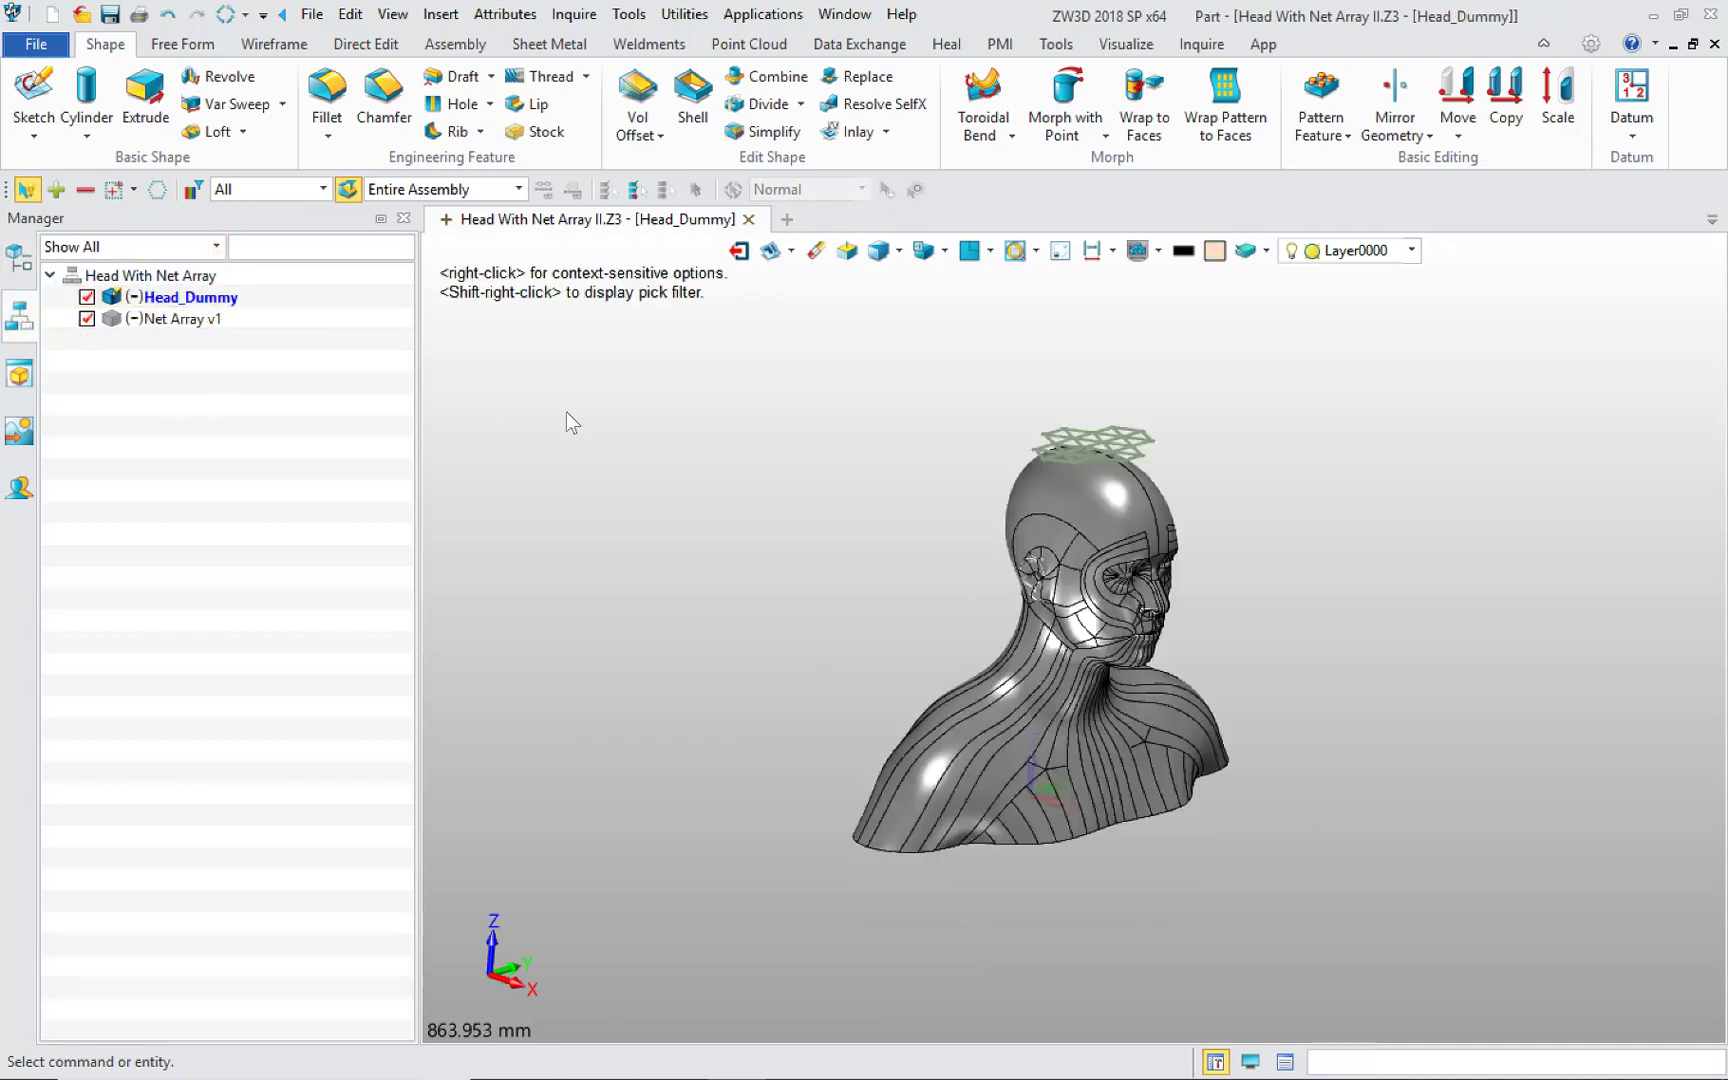
pyautogui.click(19, 258)
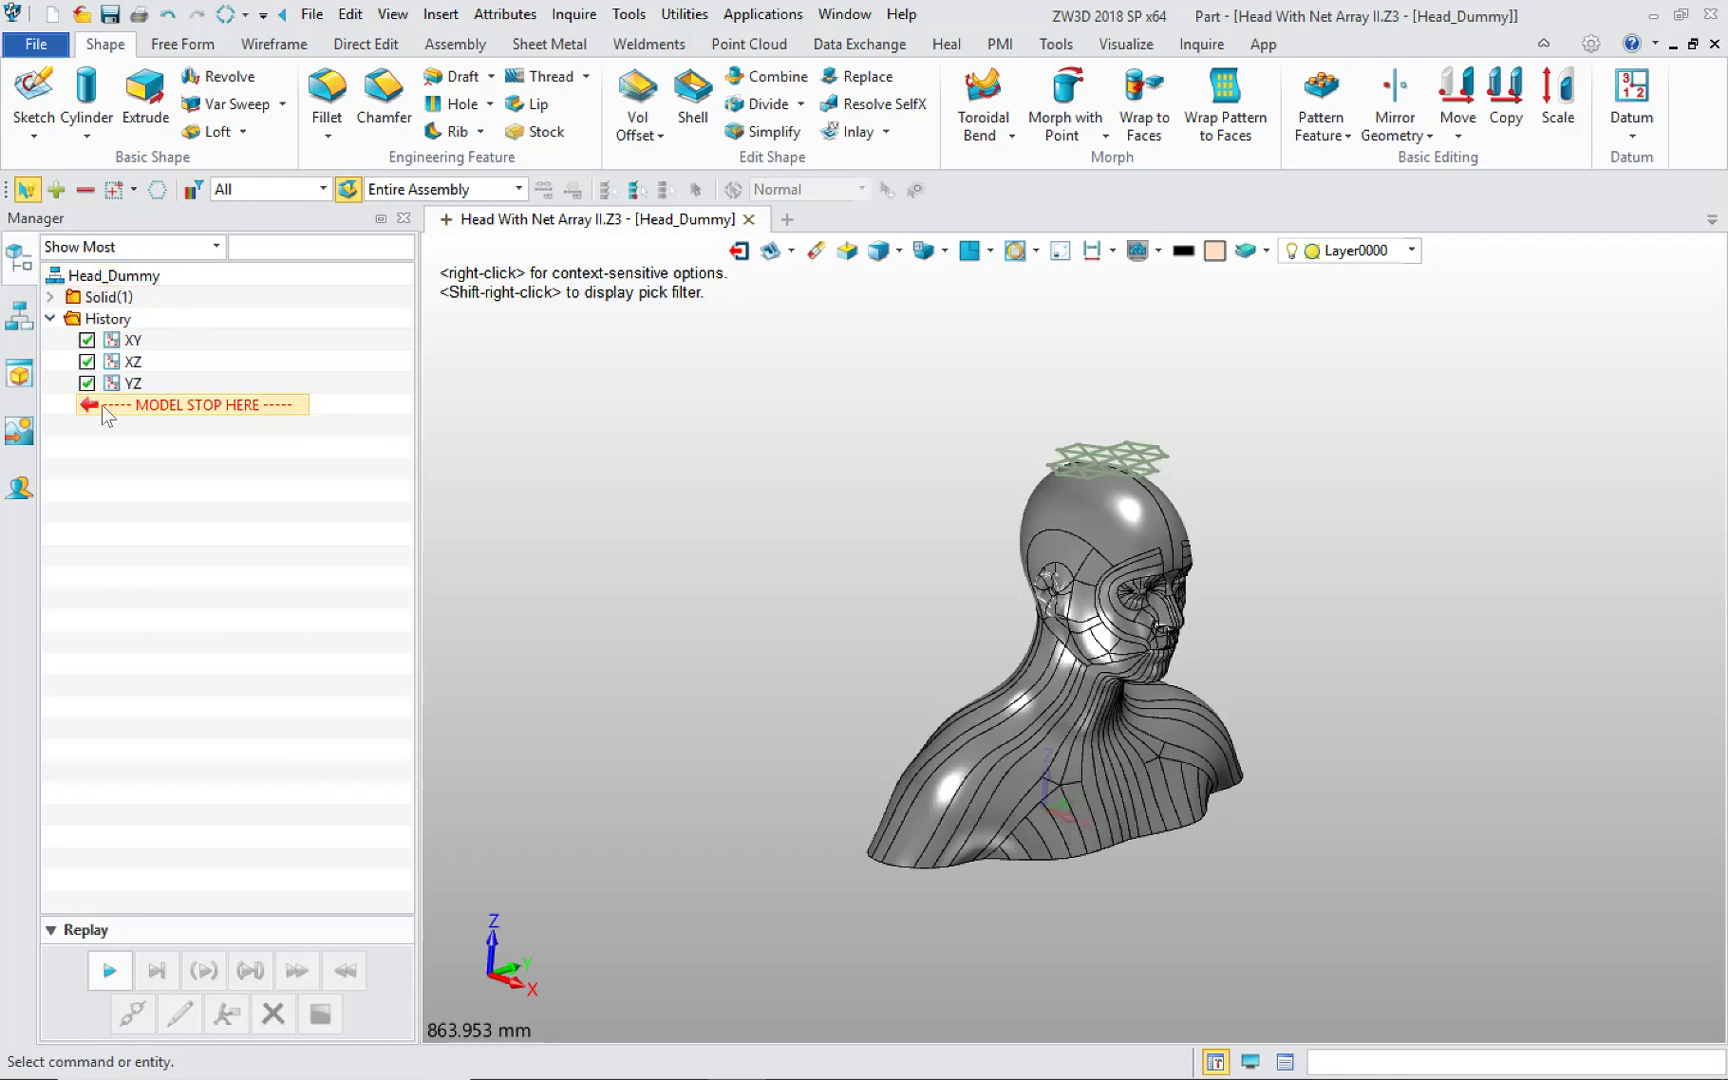
# Step: Inspect the Head_Dummy solid's faces and edges around the skull, face and shoulders
pyautogui.moveTo(987, 585); pyautogui.dragTo(972, 597, button='middle')
pyautogui.moveTo(964, 568); pyautogui.dragTo(958, 562, button='right')
pyautogui.moveTo(968, 558); pyautogui.dragTo(882, 536, button='middle')
pyautogui.scroll(2, 962, 578)
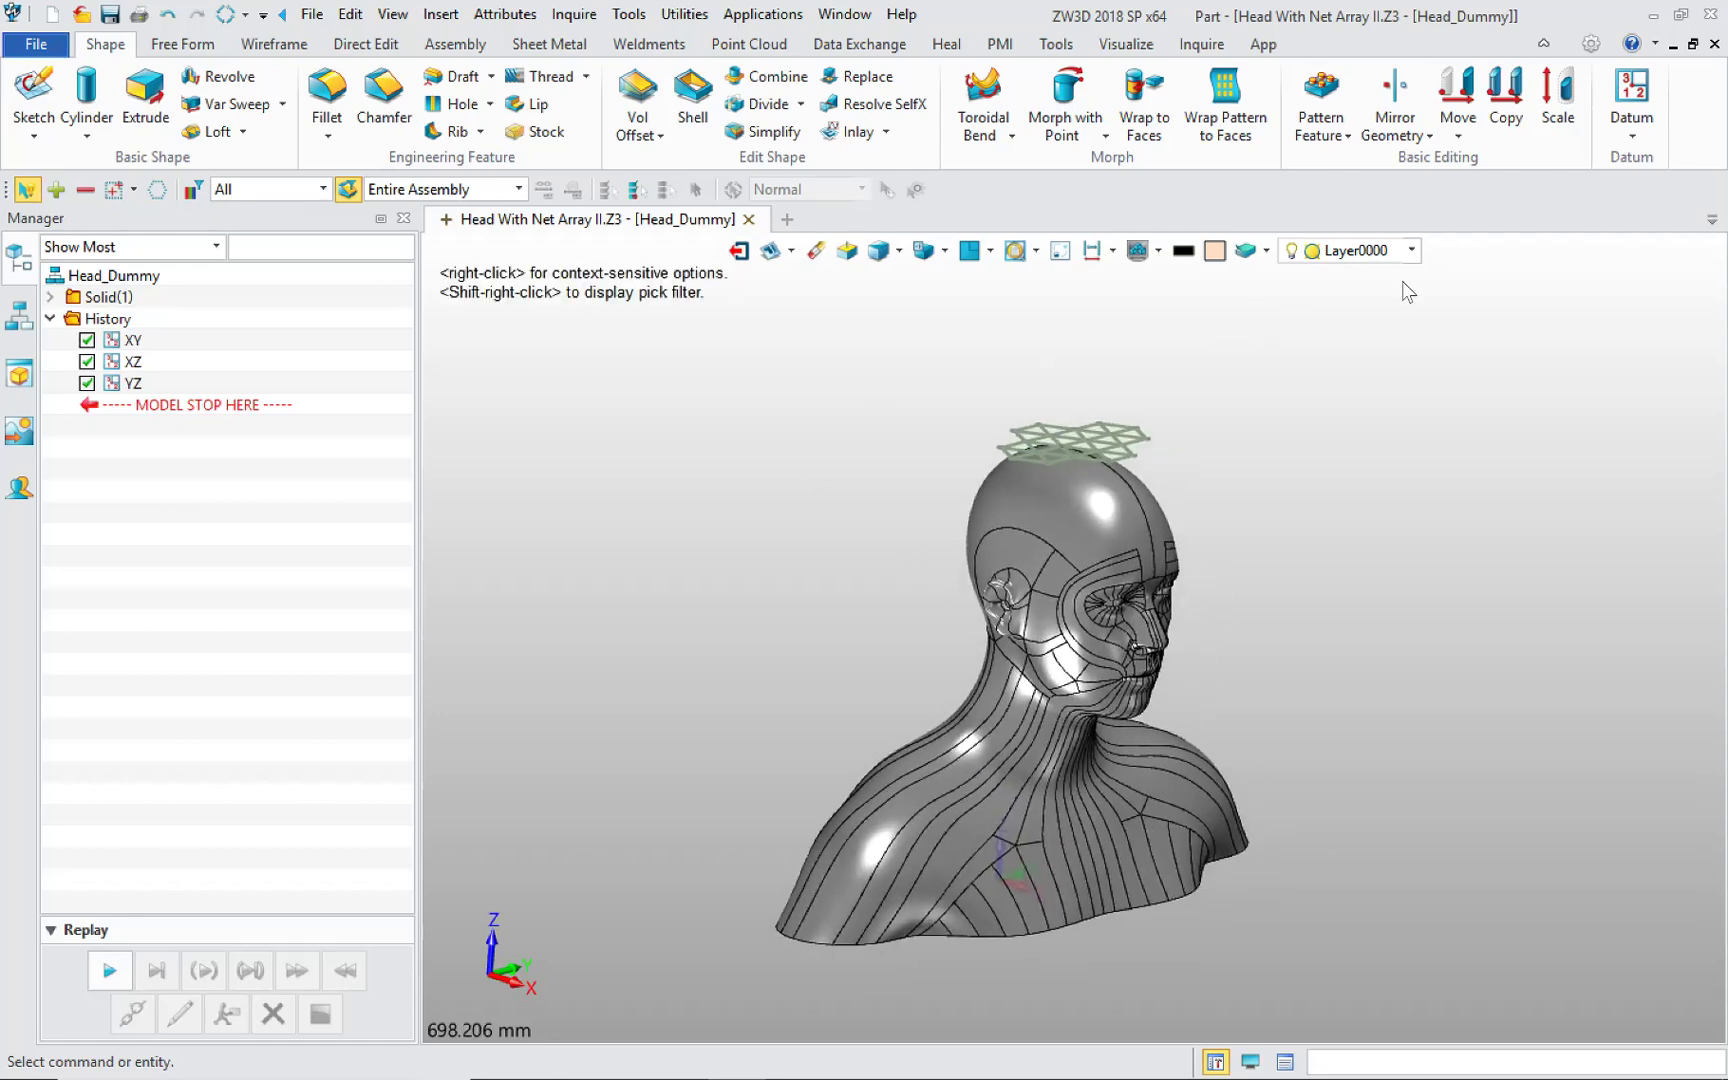
pyautogui.moveTo(1220, 755); pyautogui.dragTo(1128, 815, button='middle')
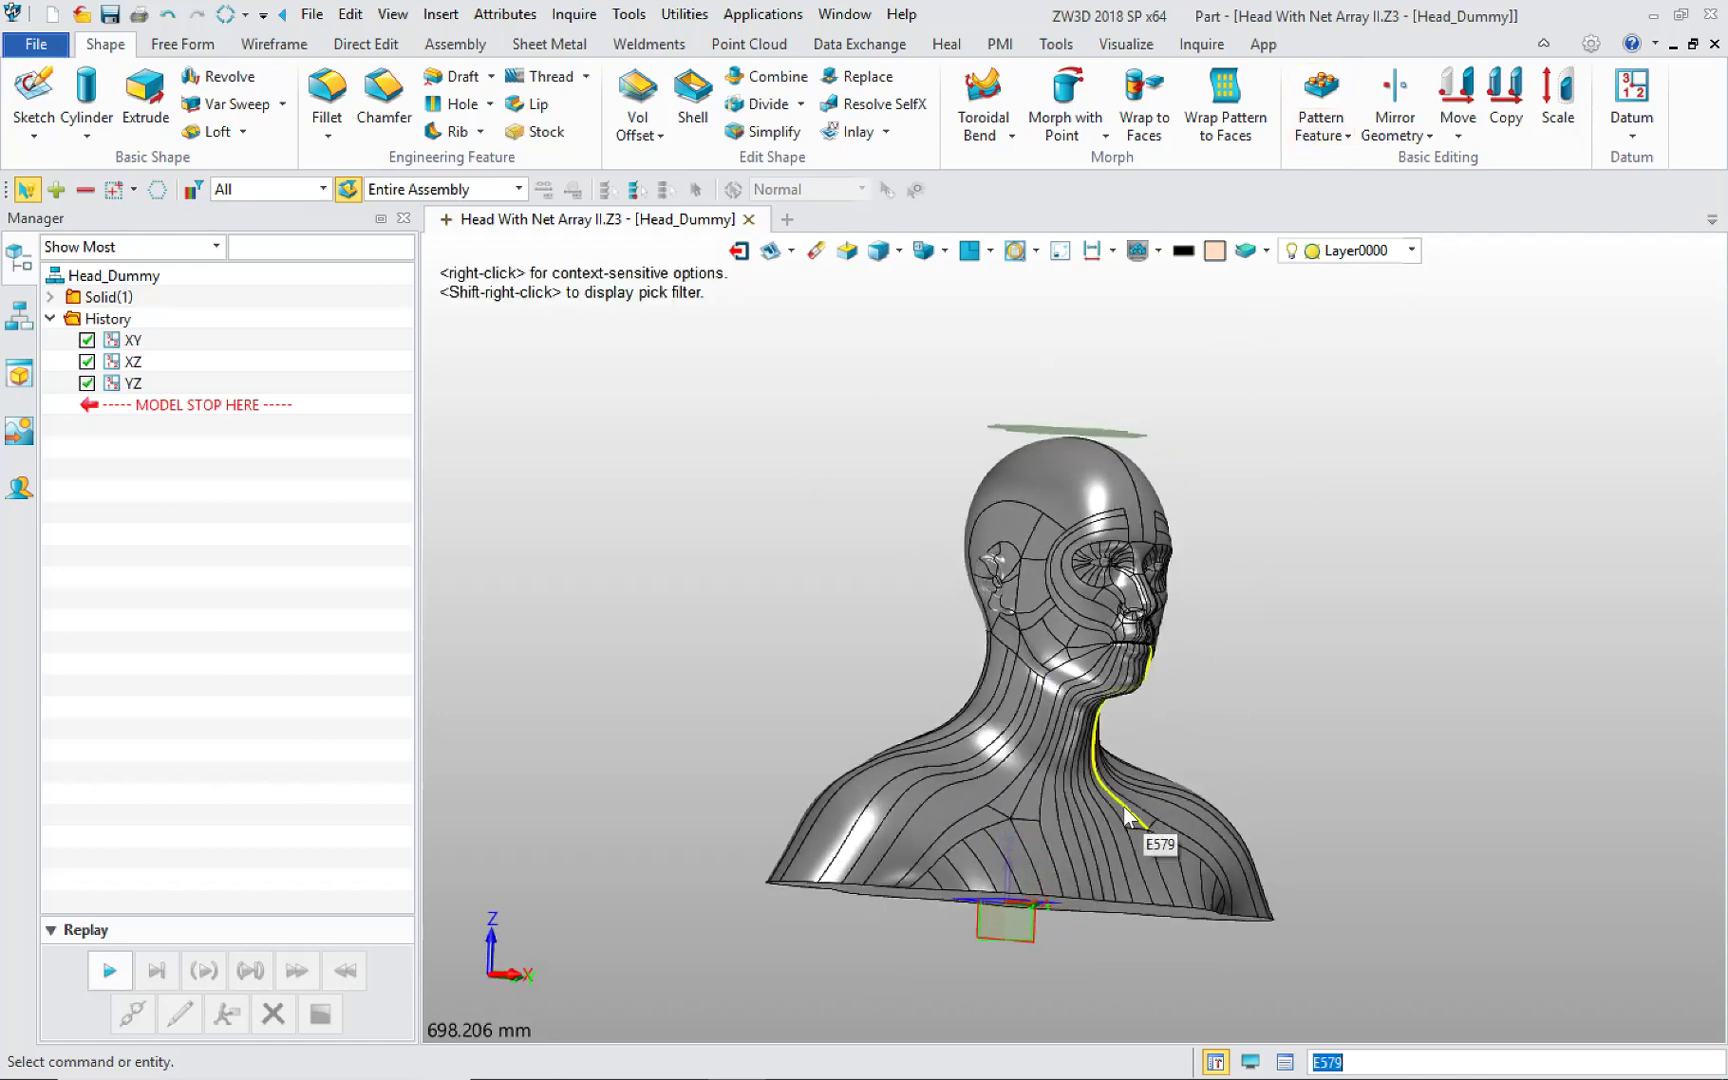
pyautogui.moveTo(1311, 791)
pyautogui.mouseDown(button='middle')
pyautogui.moveTo(1300, 806)
pyautogui.moveTo(1320, 828)
pyautogui.mouseUp(button='middle')
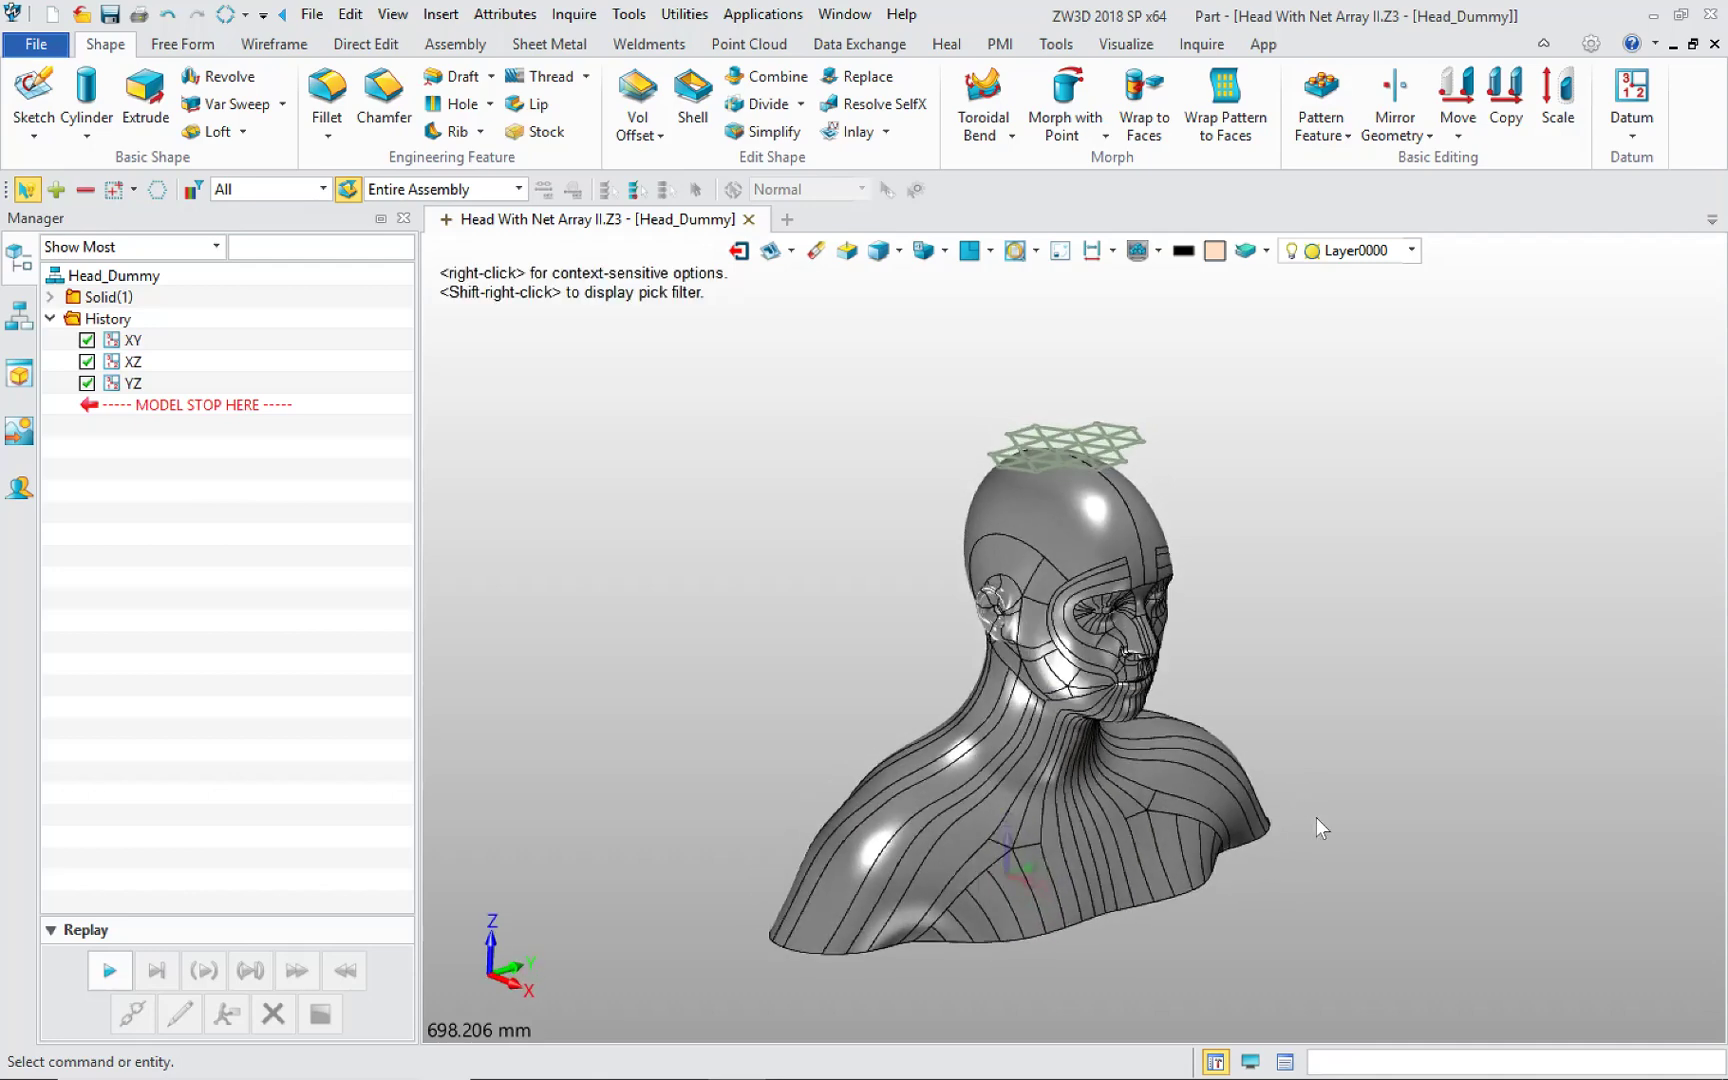
pyautogui.moveTo(1262, 648)
pyautogui.mouseDown(button='middle')
pyautogui.moveTo(1277, 559)
pyautogui.moveTo(1269, 617)
pyautogui.mouseUp(button='middle')
pyautogui.scroll(3, 1249, 545)
pyautogui.moveTo(1249, 545); pyautogui.dragTo(1266, 506, button='middle')
pyautogui.scroll(-1, 1305, 538)
pyautogui.scroll(-1, 1330, 468)
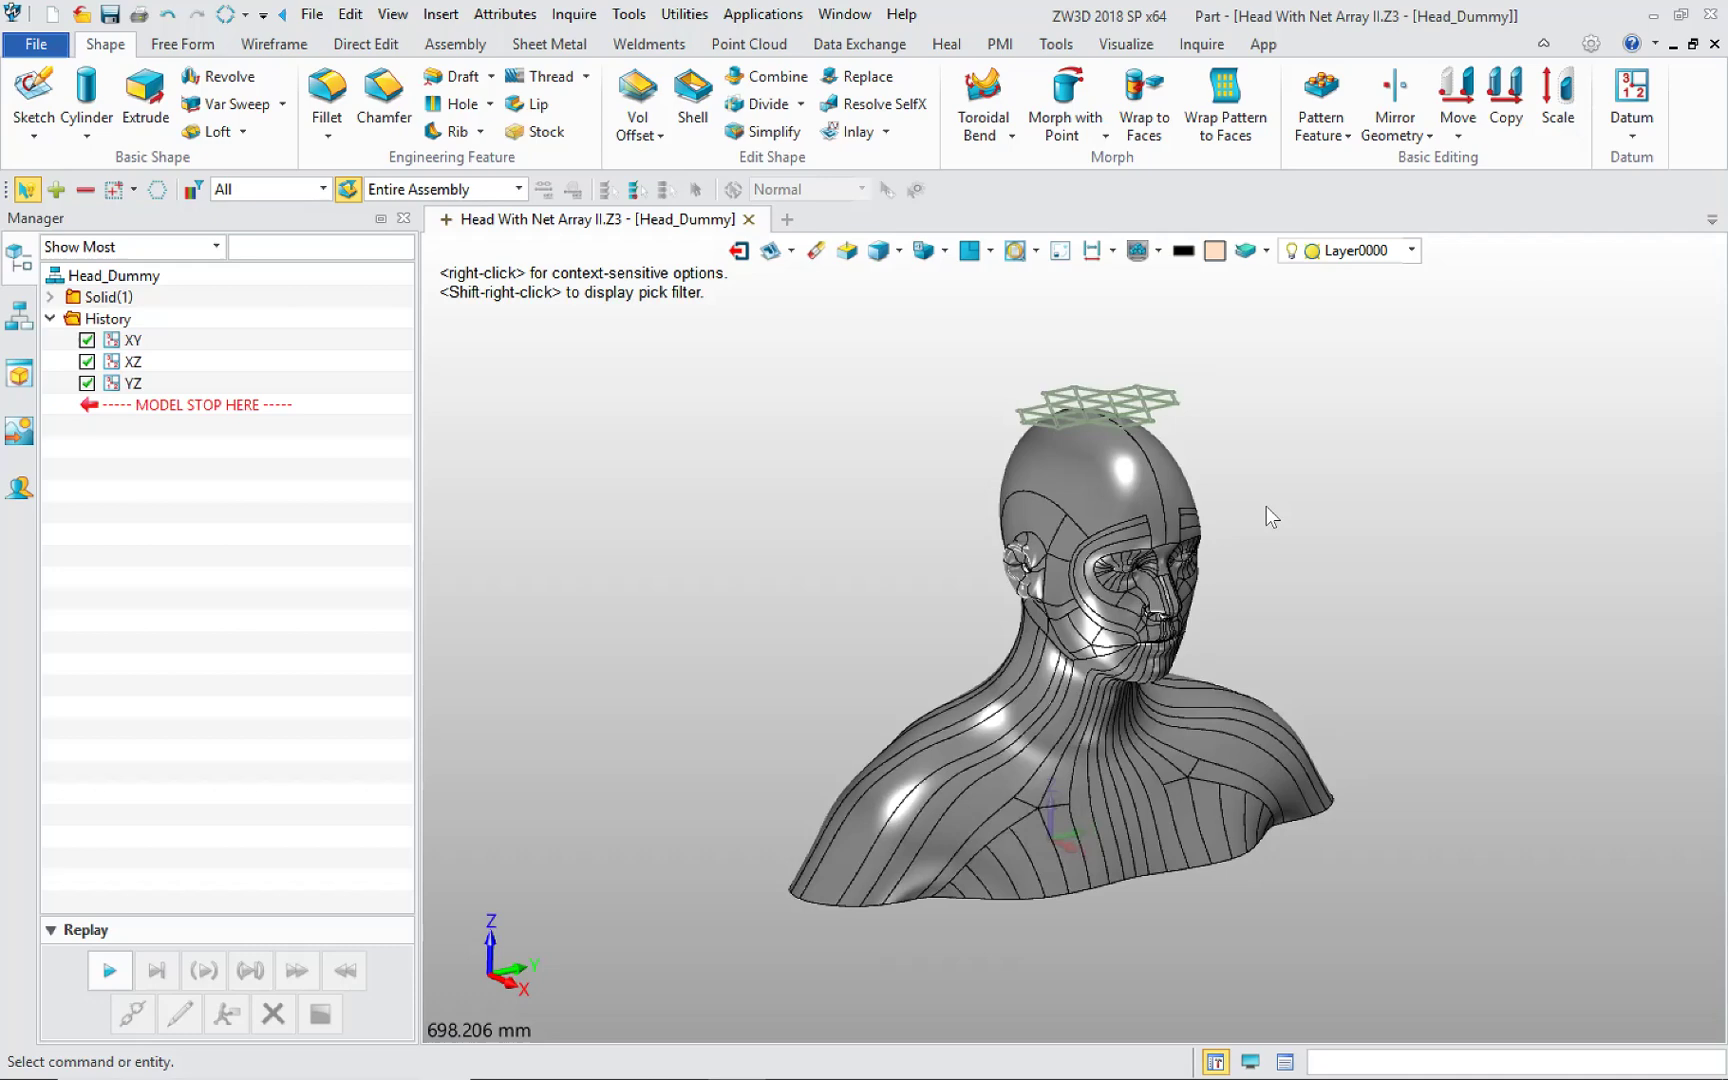
pyautogui.scroll(1, 1266, 506)
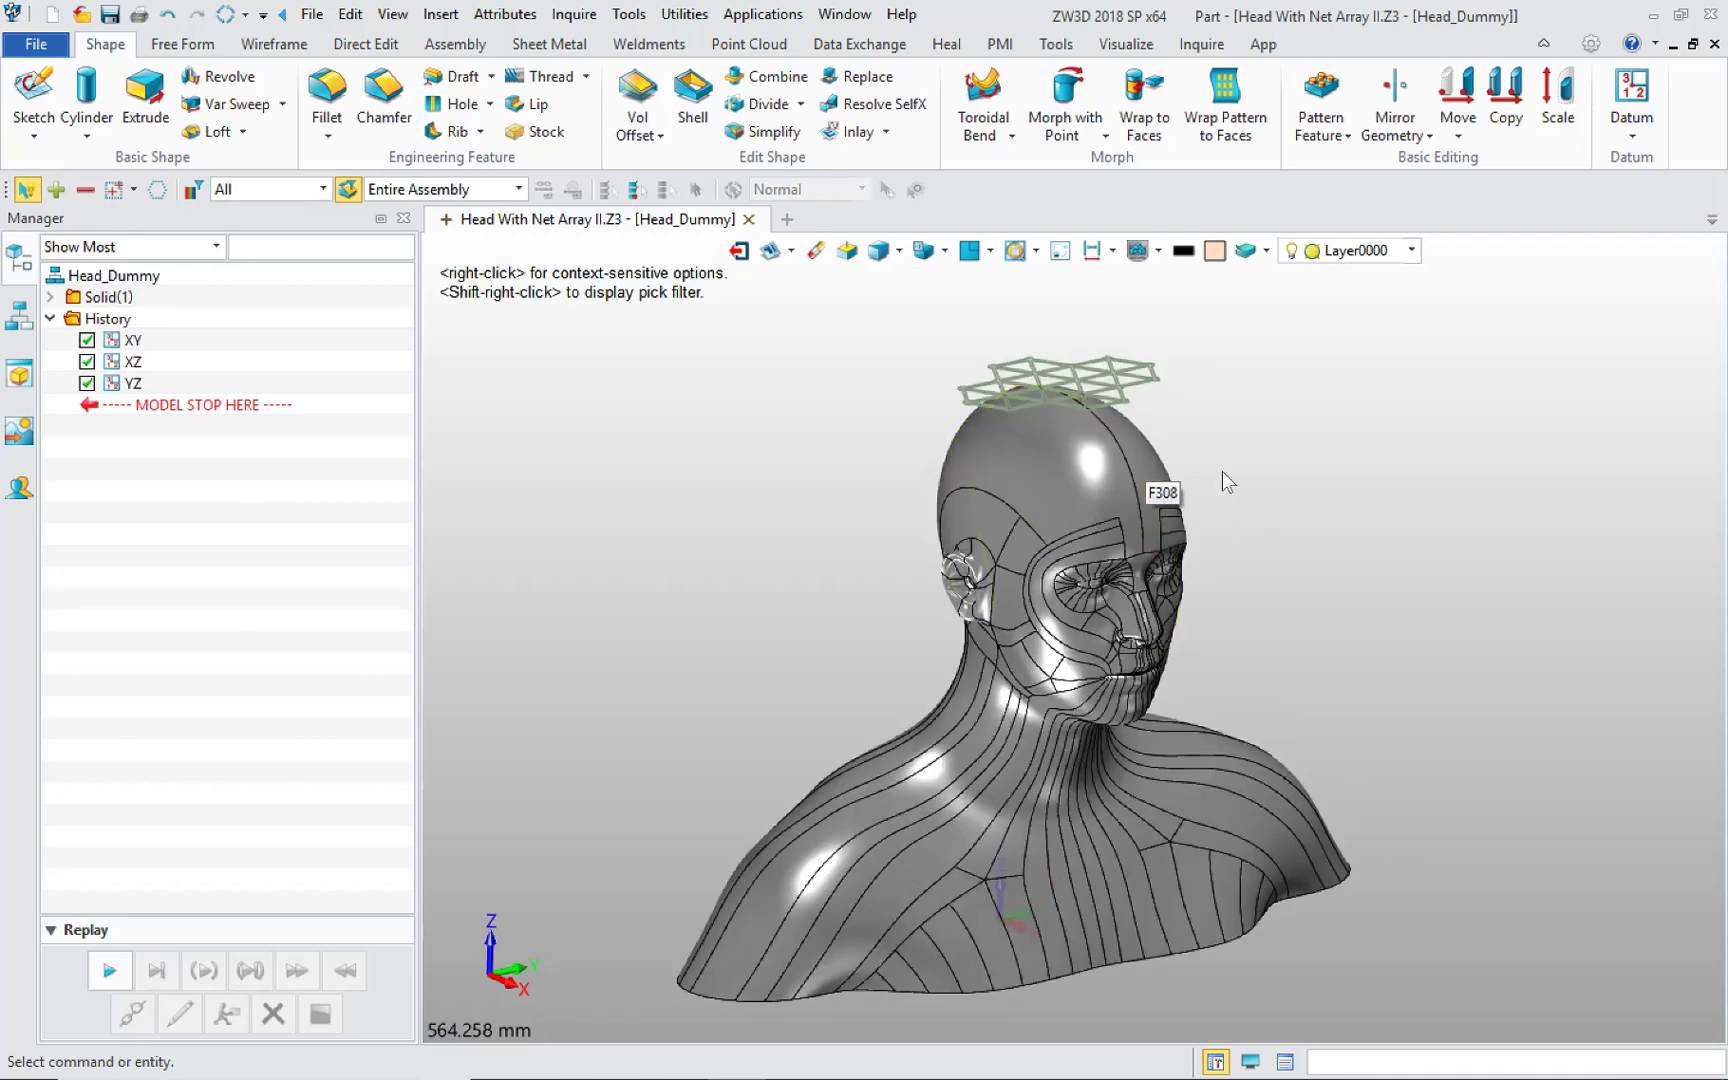
pyautogui.scroll(5, 1292, 528)
pyautogui.scroll(-5, 1386, 531)
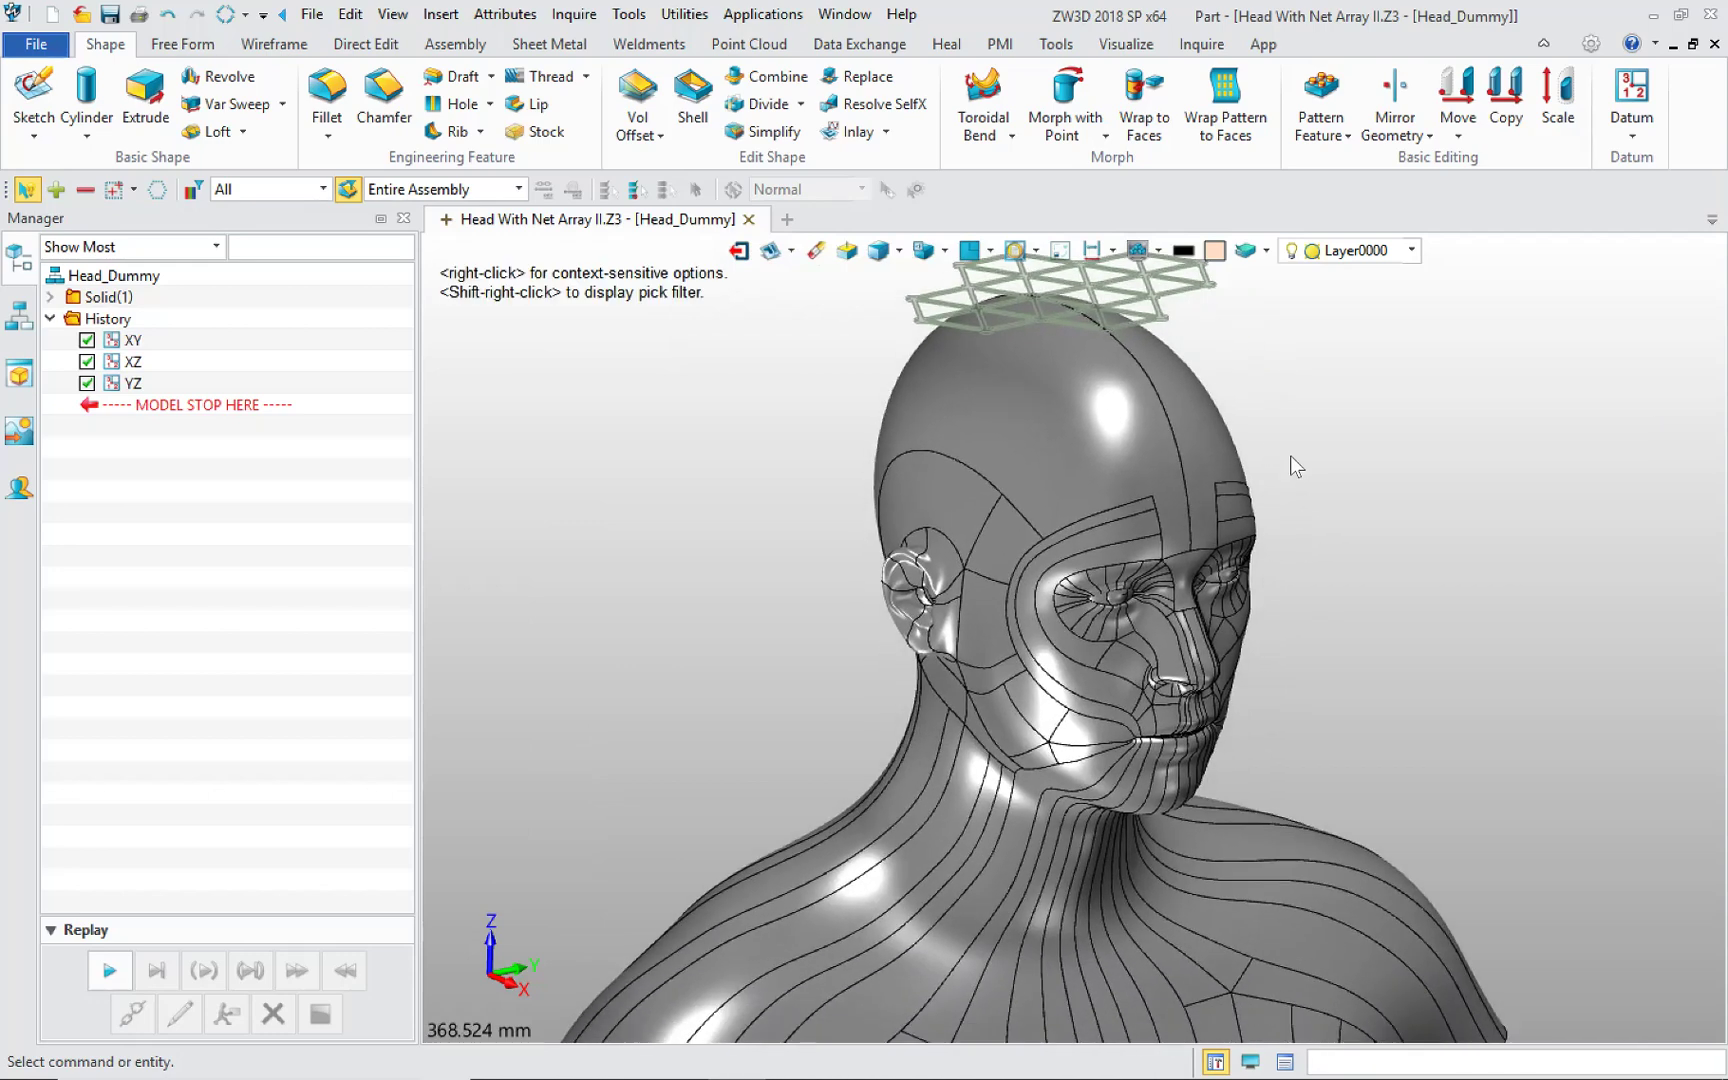
pyautogui.scroll(1, 1305, 512)
pyautogui.moveTo(1297, 540); pyautogui.dragTo(1309, 492, button='middle')
pyautogui.scroll(-1, 1265, 510)
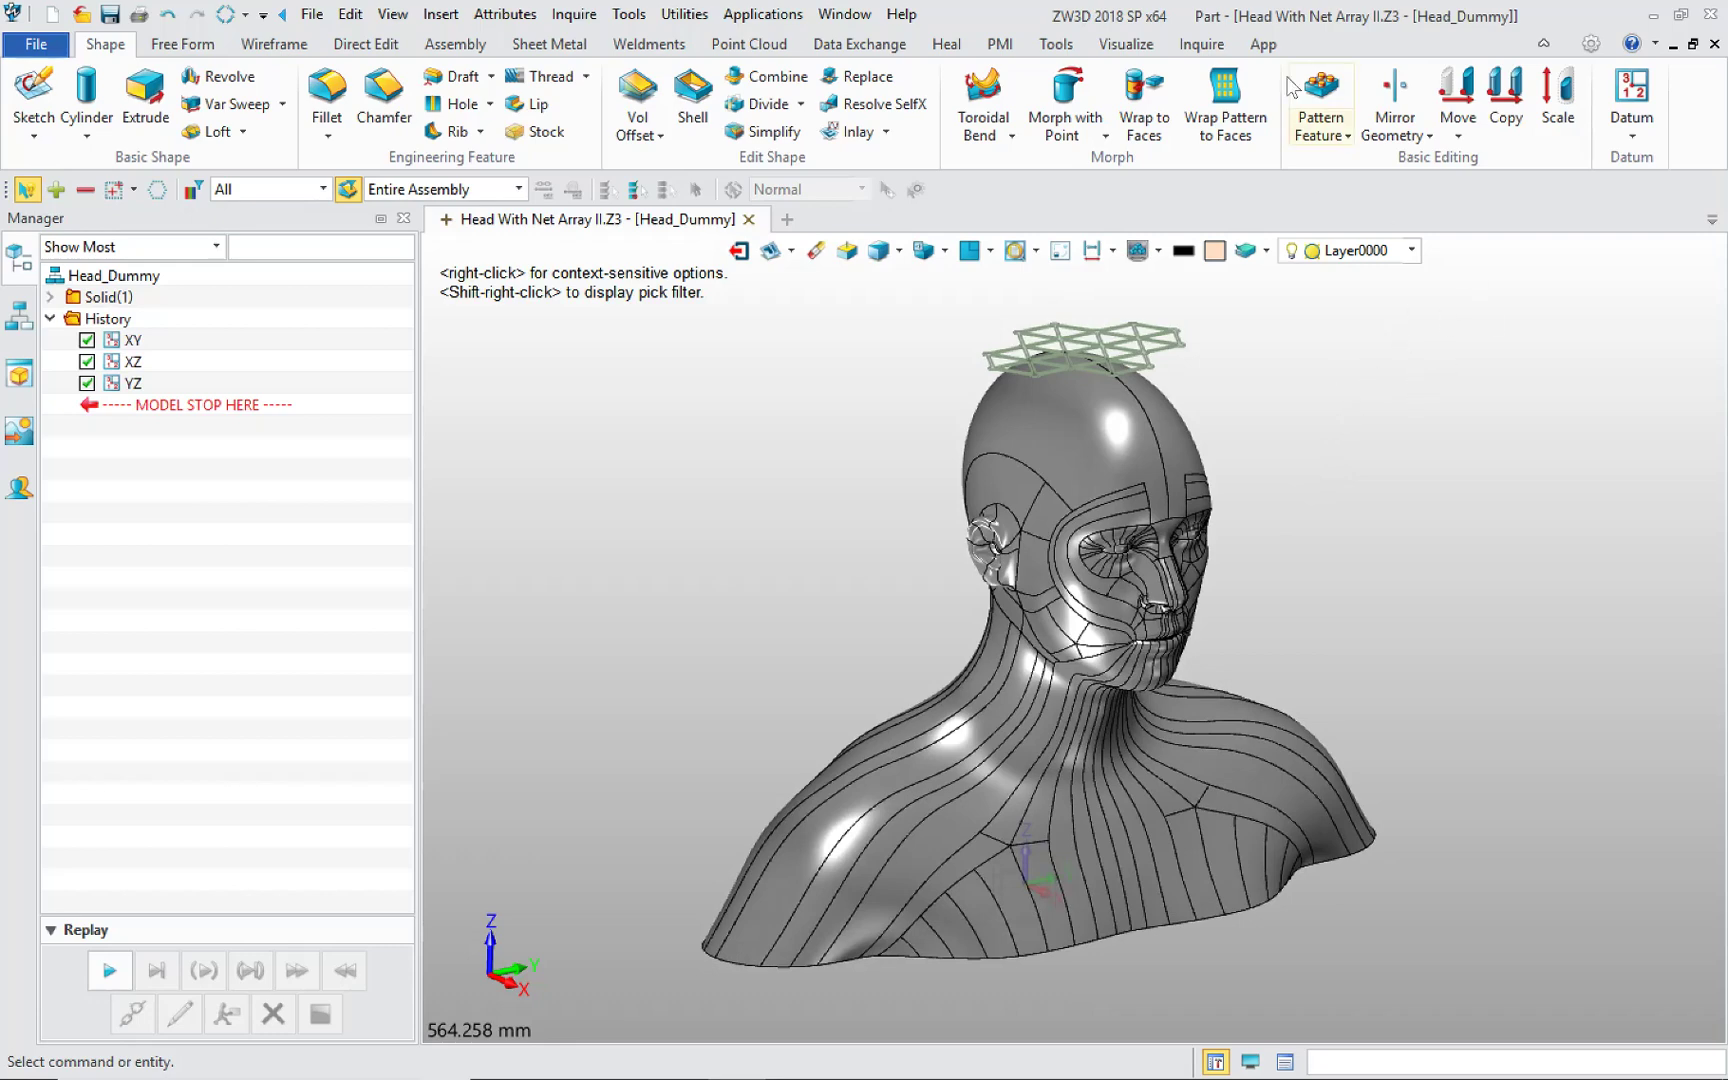
# Step: Heal the head solid with 0.01 mm tolerance and sampling 30, including loop spurs, duplicate faces, sliver faces and open edges, and dismiss the report
pyautogui.click(946, 44)
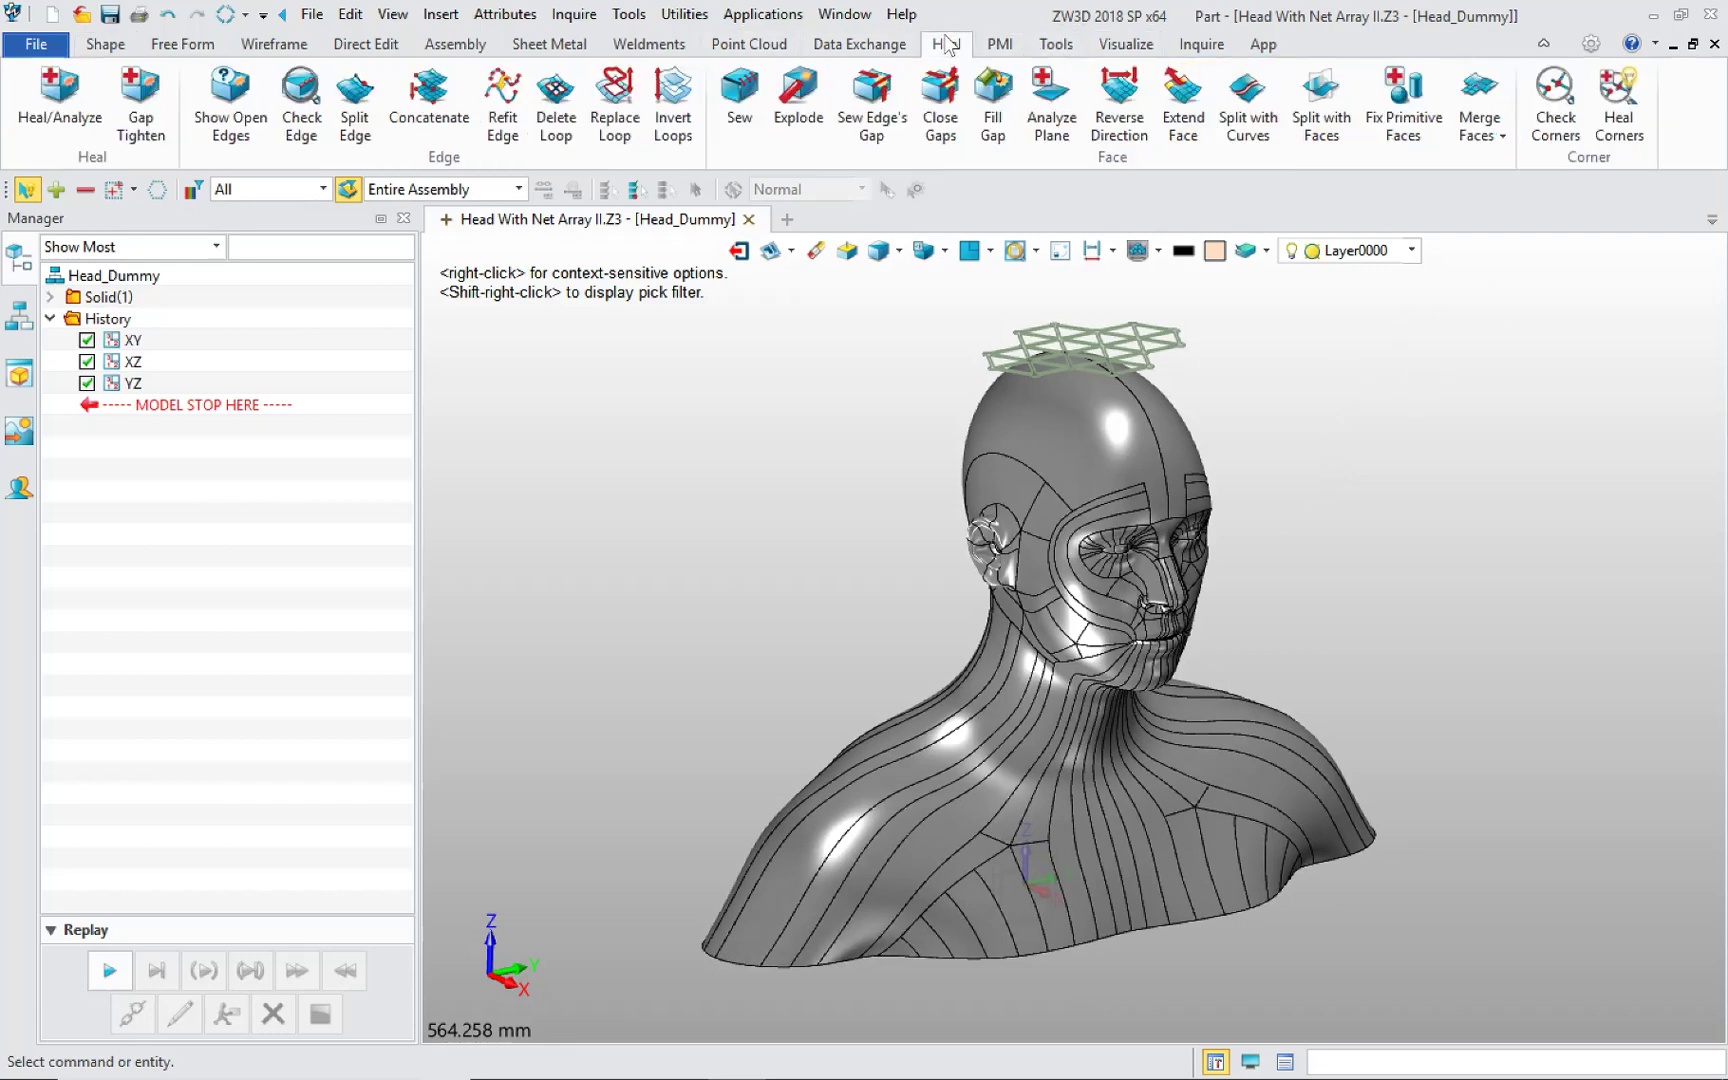
pyautogui.click(59, 95)
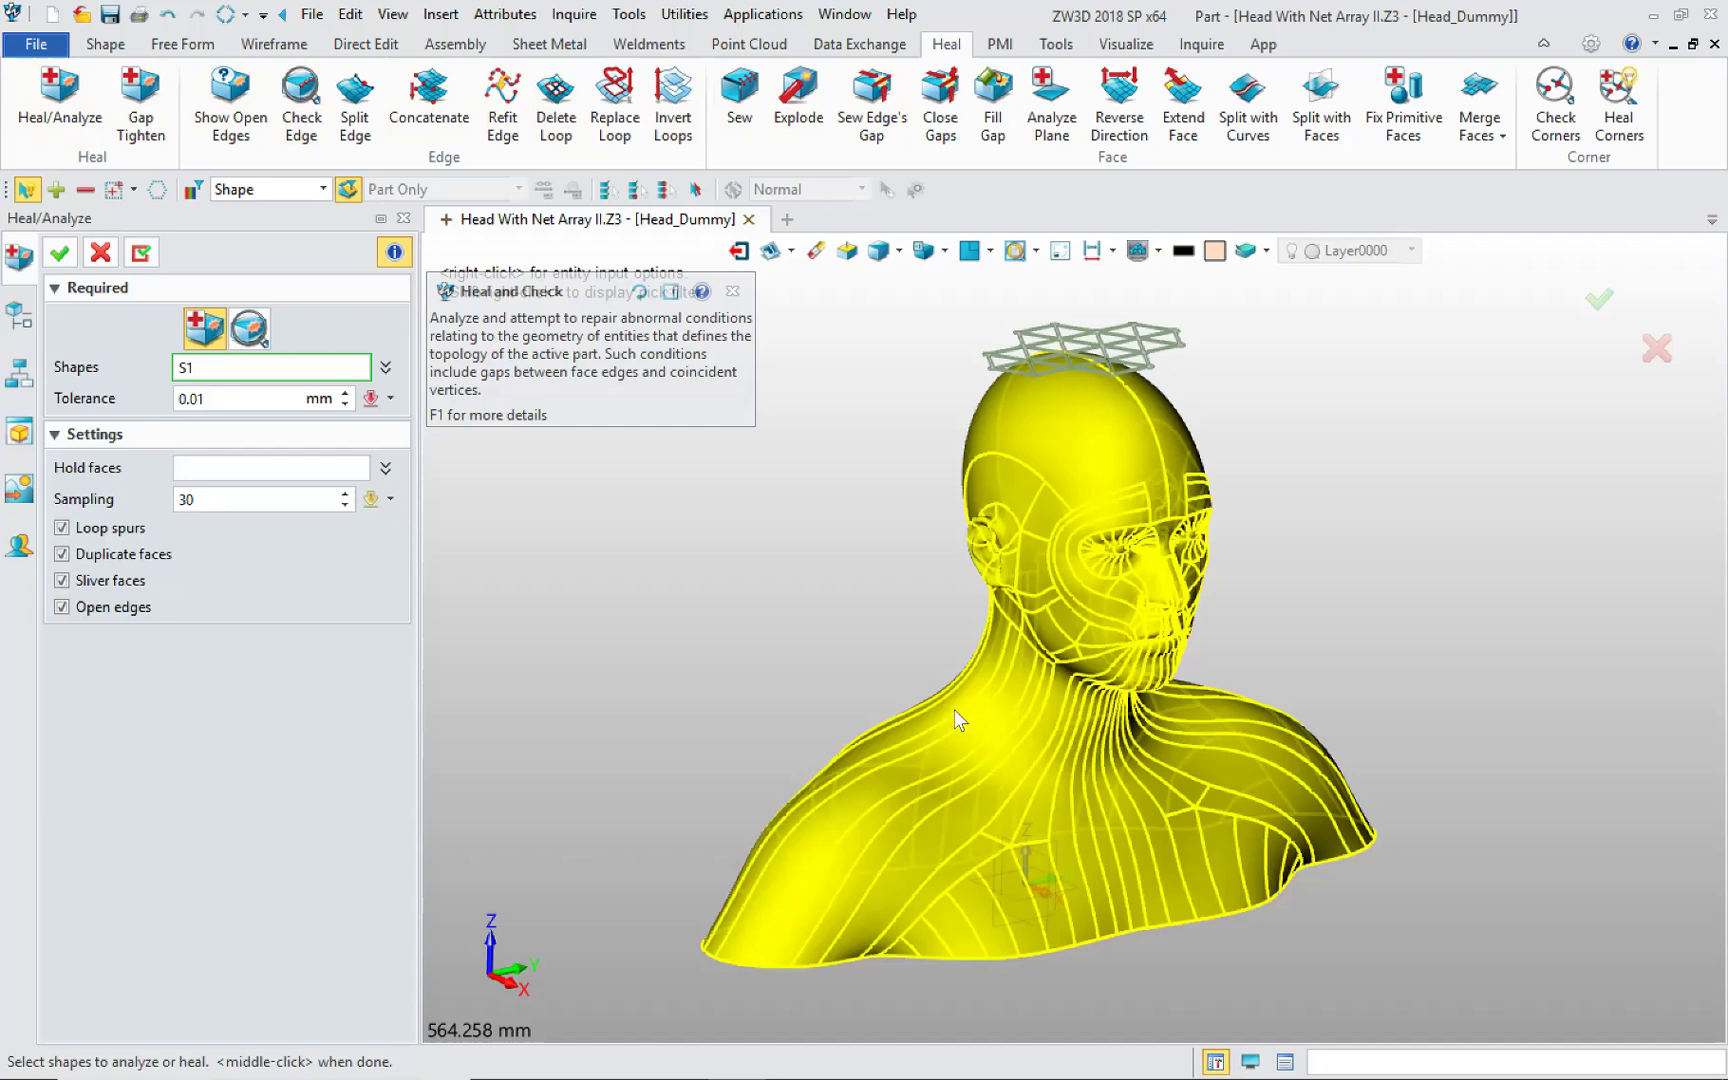
pyautogui.click(955, 712)
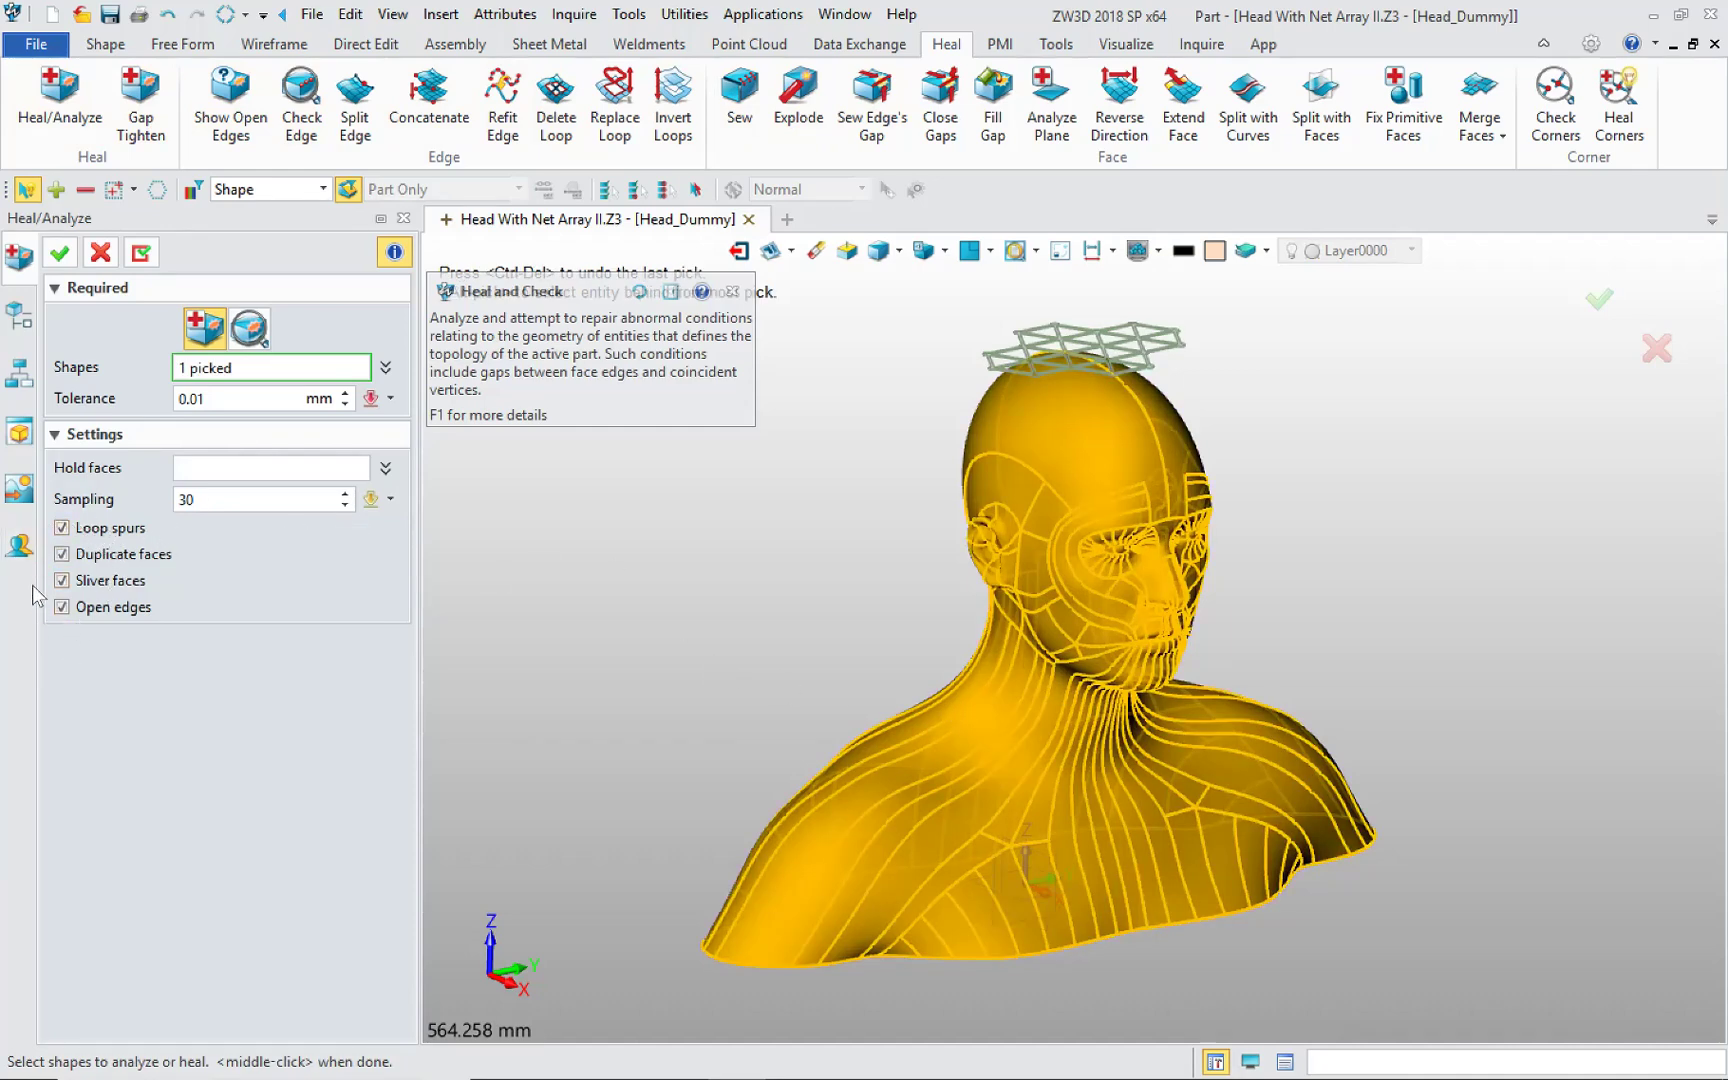
pyautogui.click(59, 252)
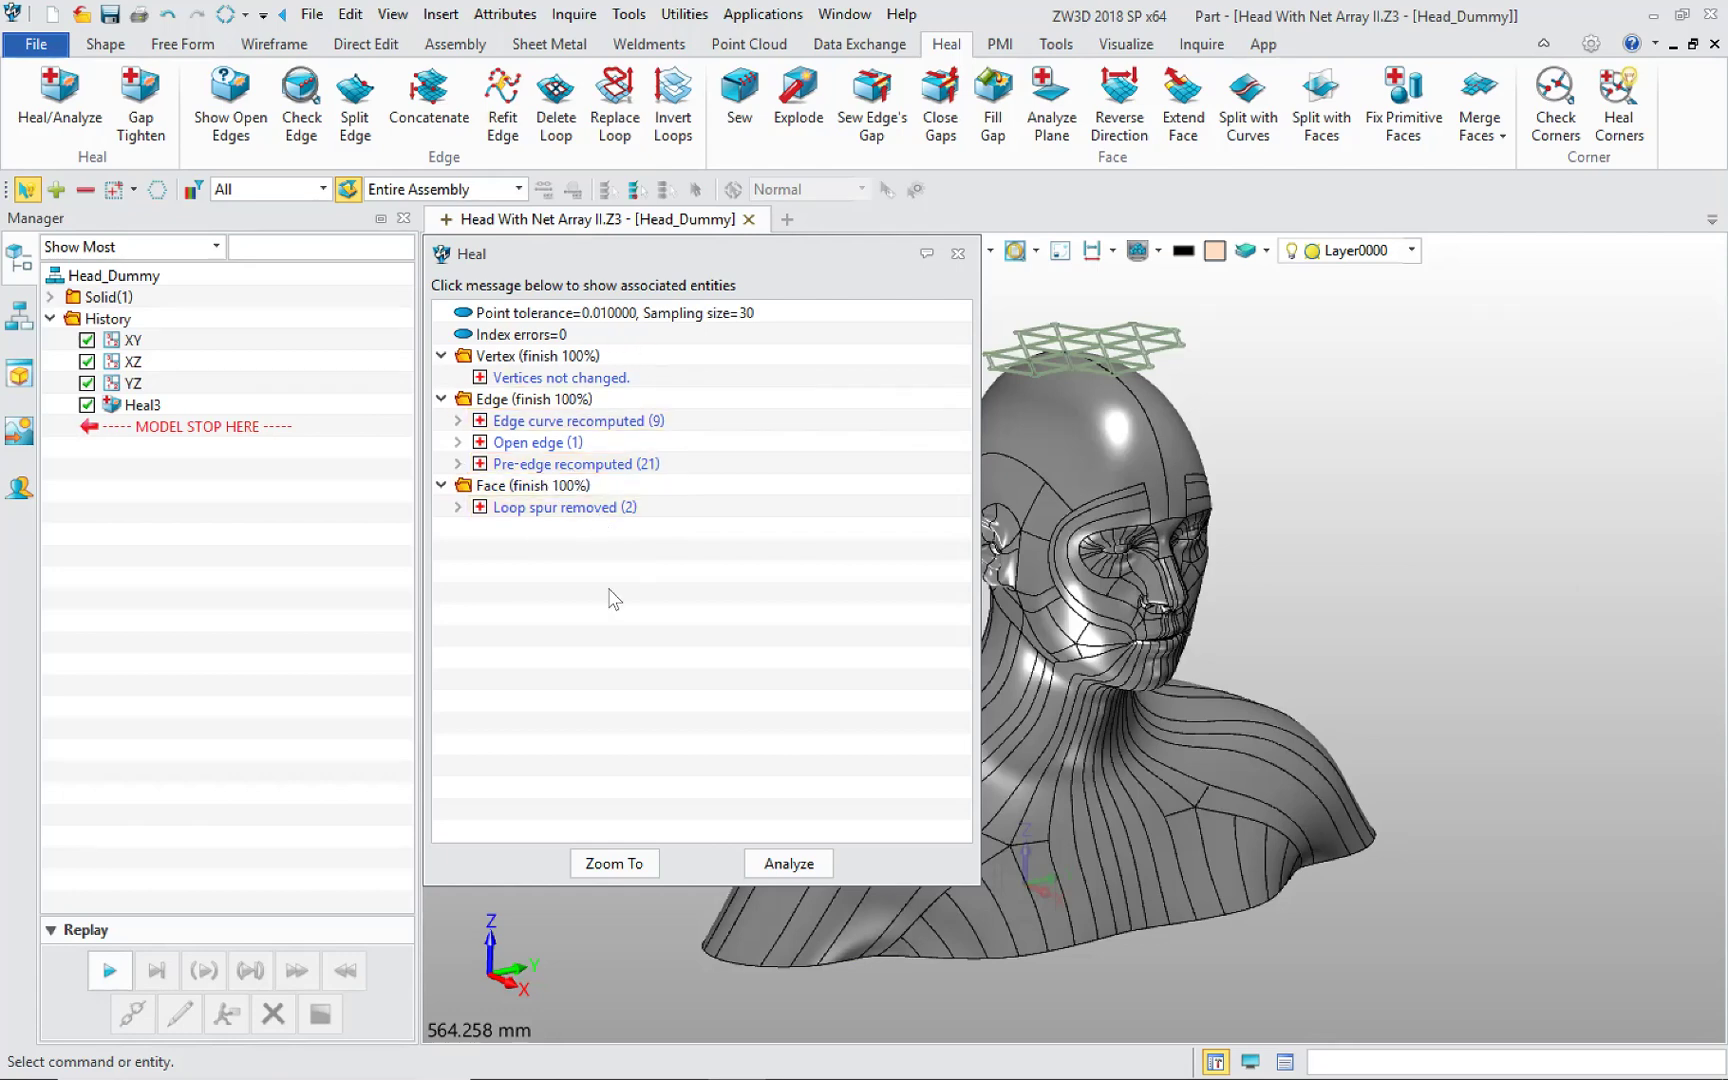
pyautogui.click(957, 253)
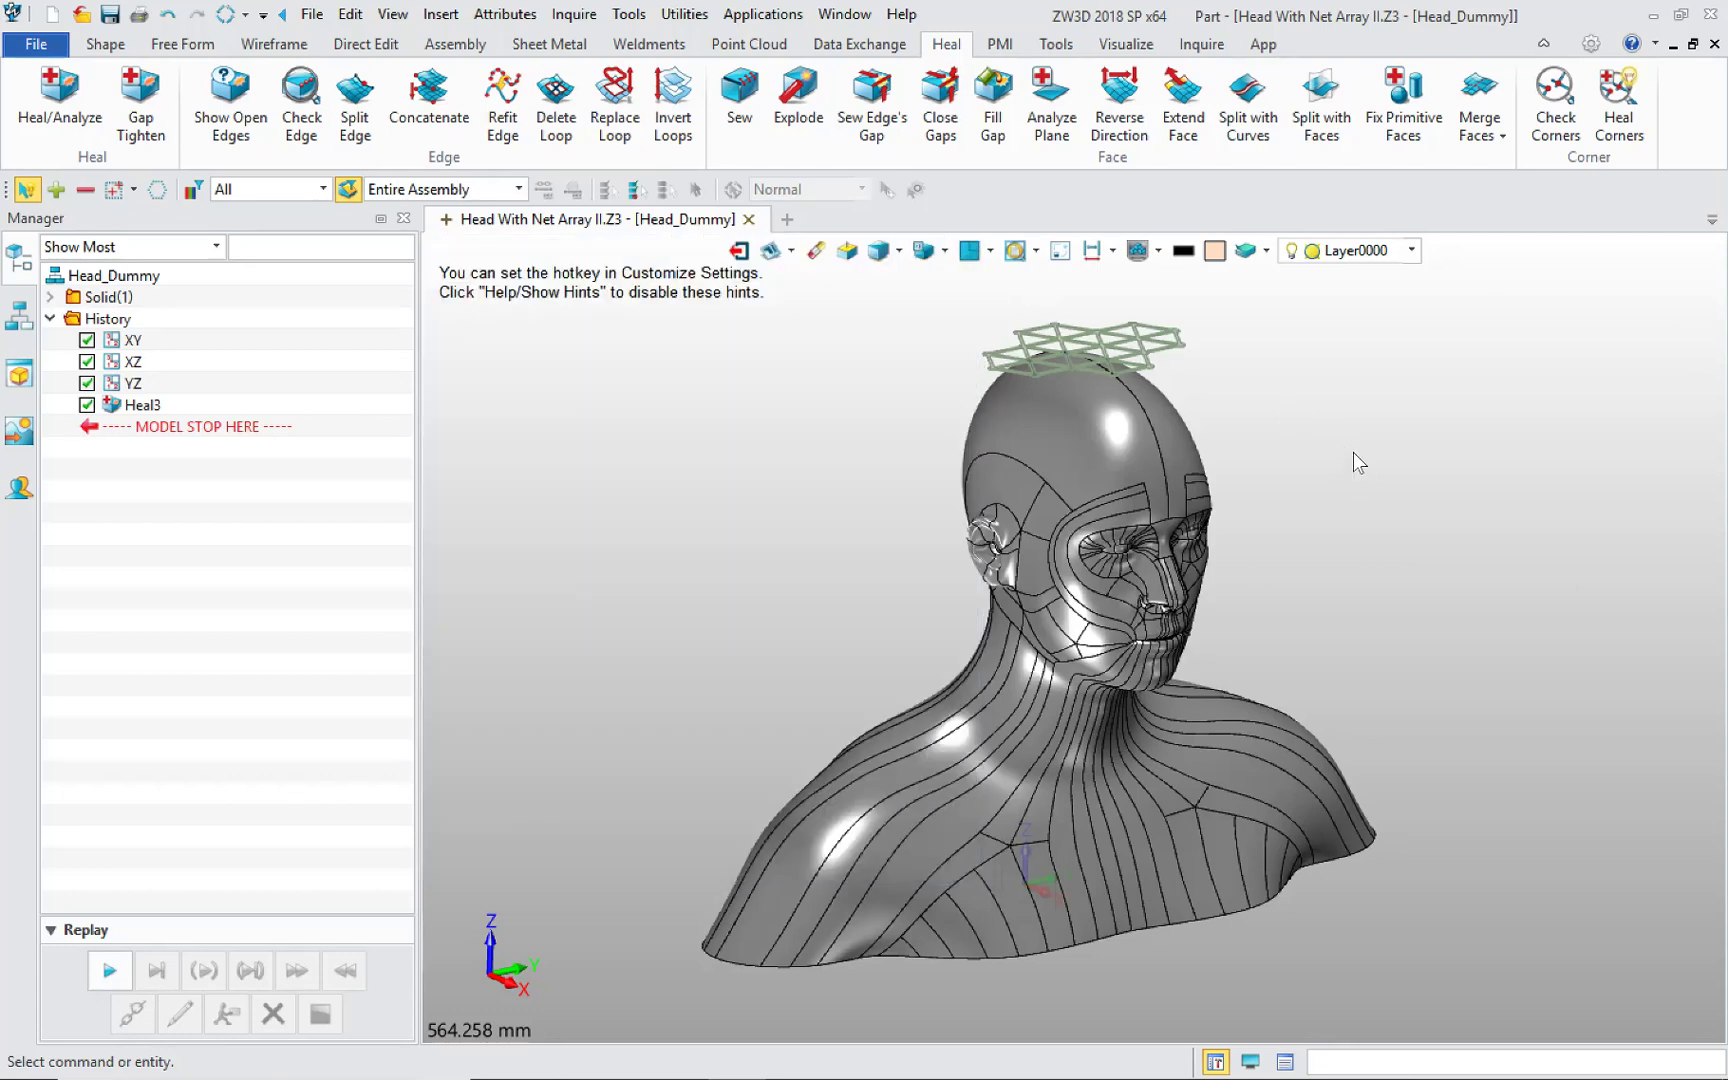
# Step: Examine the net array's position over the crown of the head at close range
pyautogui.scroll(4, 1220, 450)
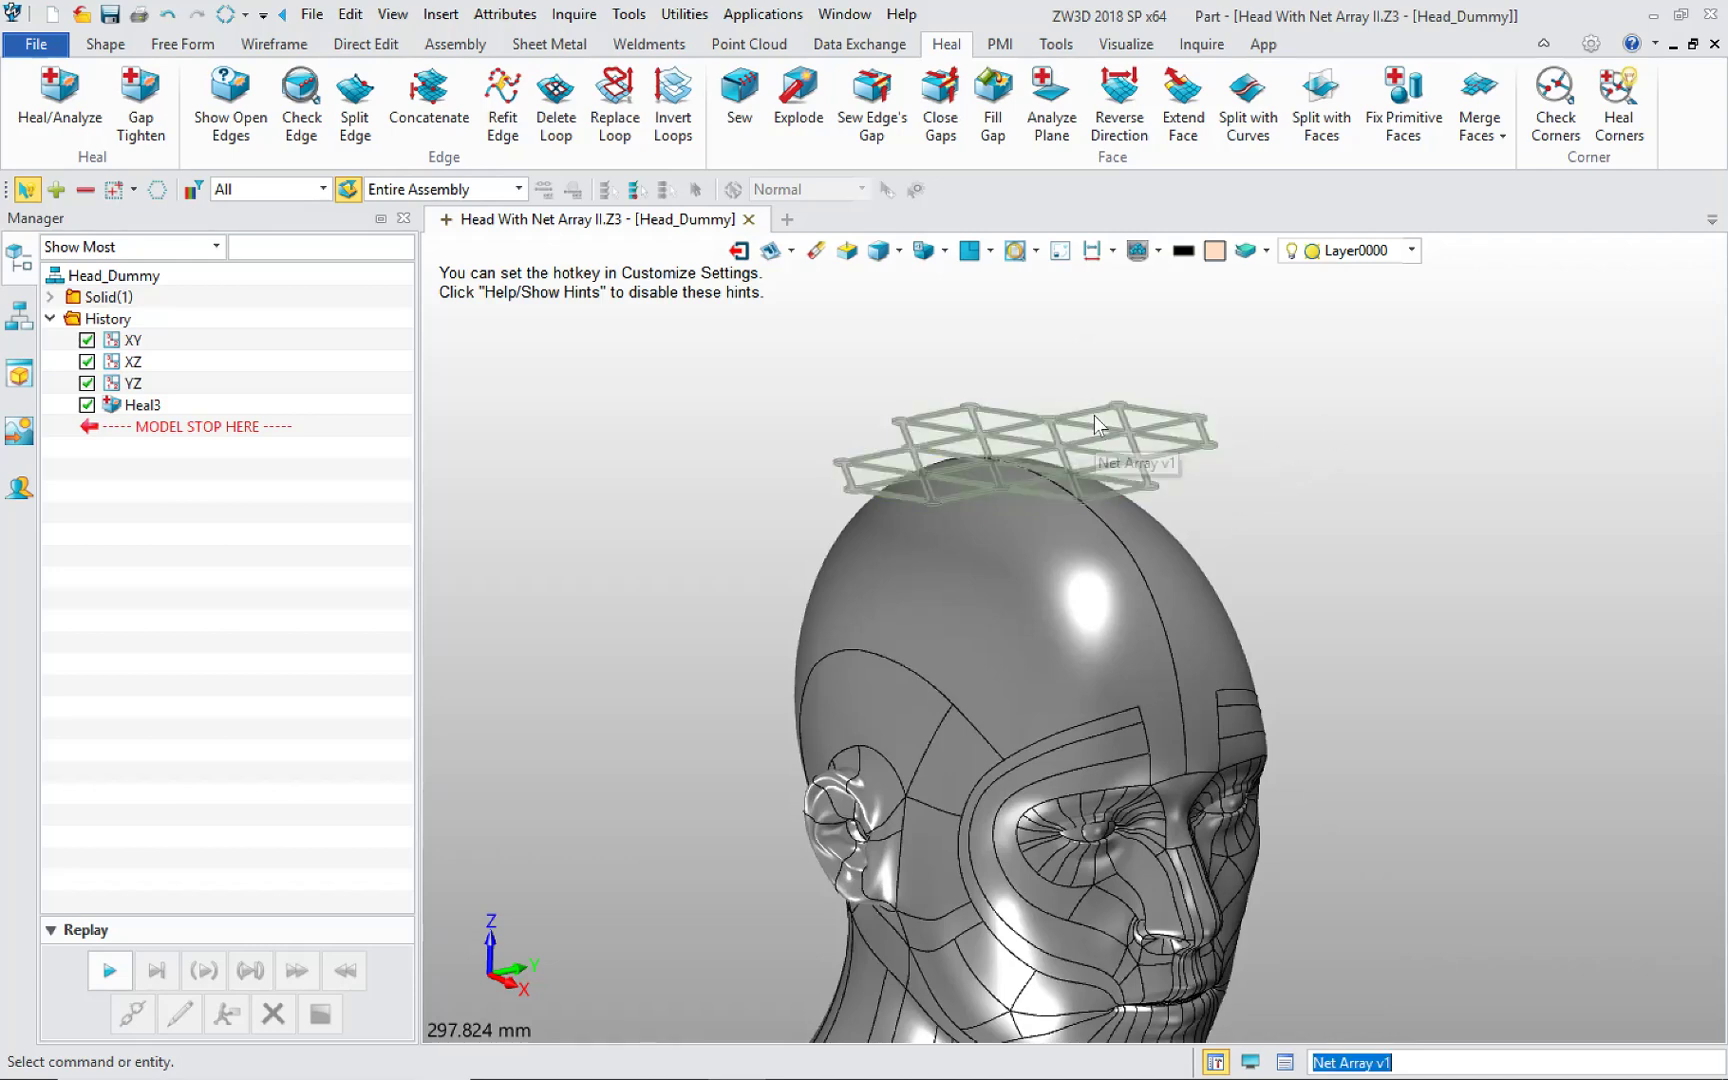
pyautogui.click(1122, 432)
pyautogui.scroll(4, 1145, 390)
pyautogui.scroll(-3, 1238, 355)
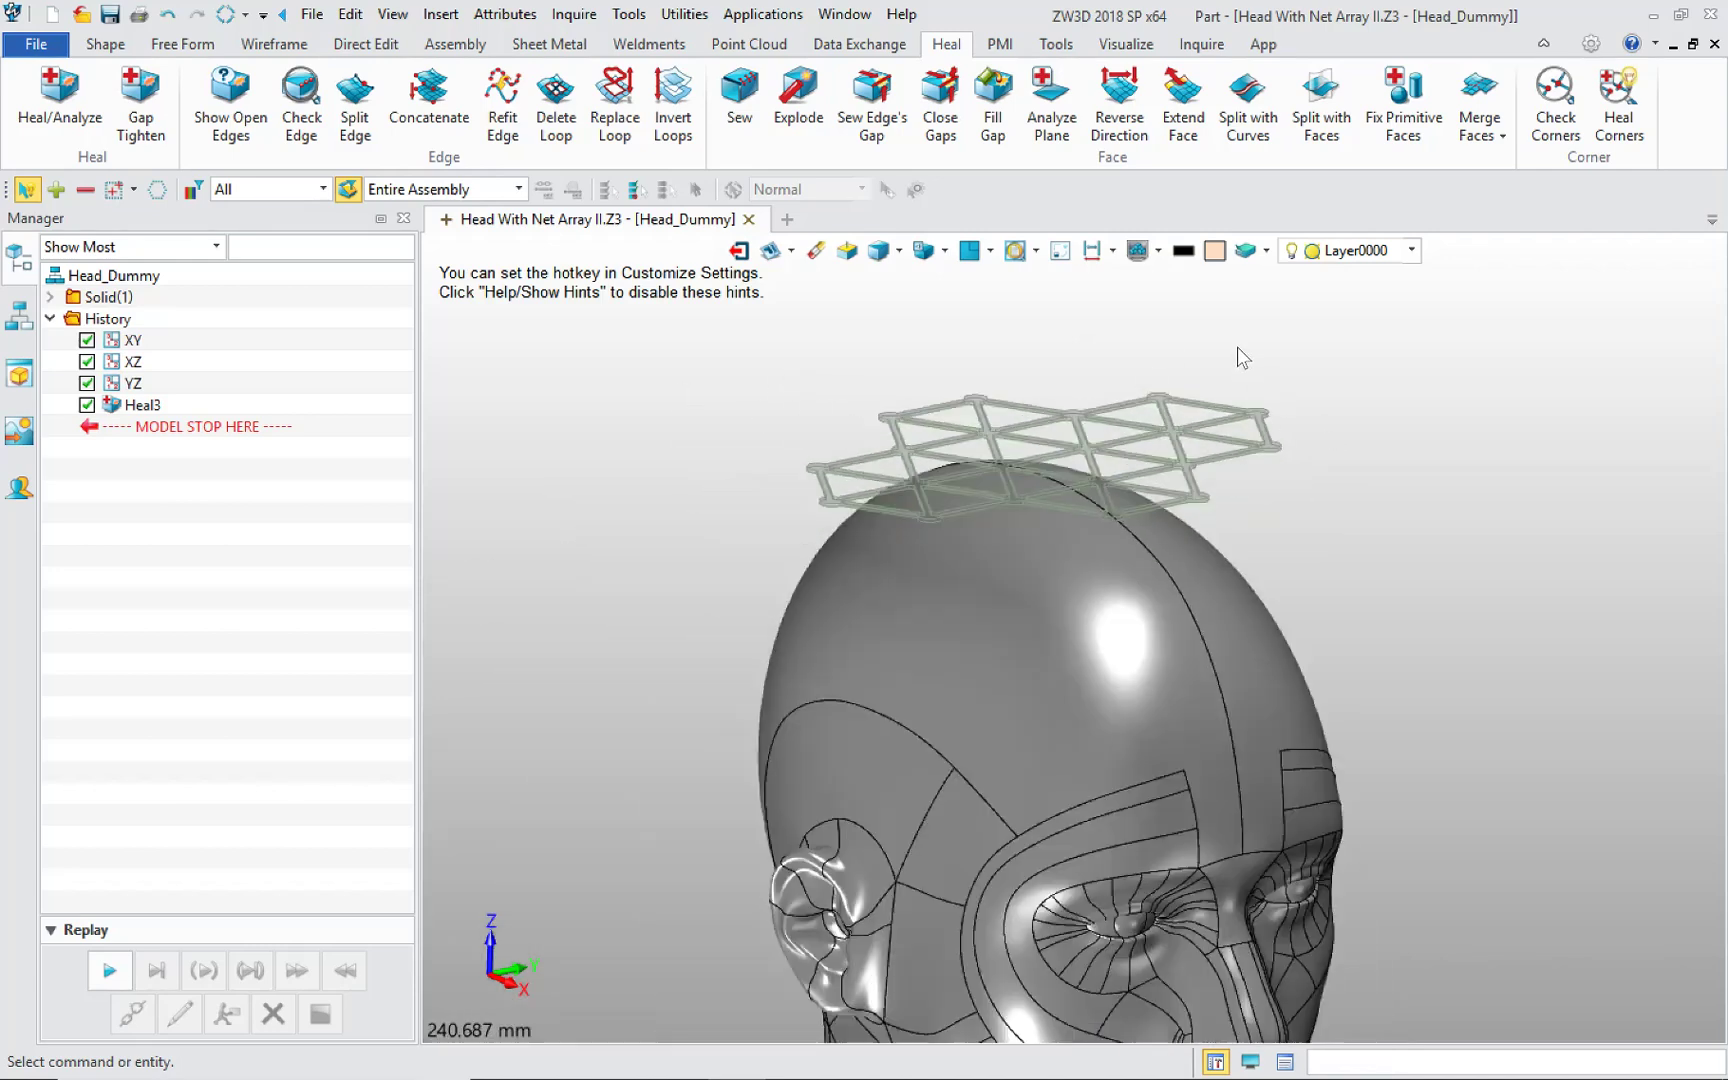
pyautogui.moveTo(1344, 385); pyautogui.dragTo(1328, 371, button='middle')
pyautogui.scroll(1, 1330, 380)
pyautogui.scroll(2, 1345, 400)
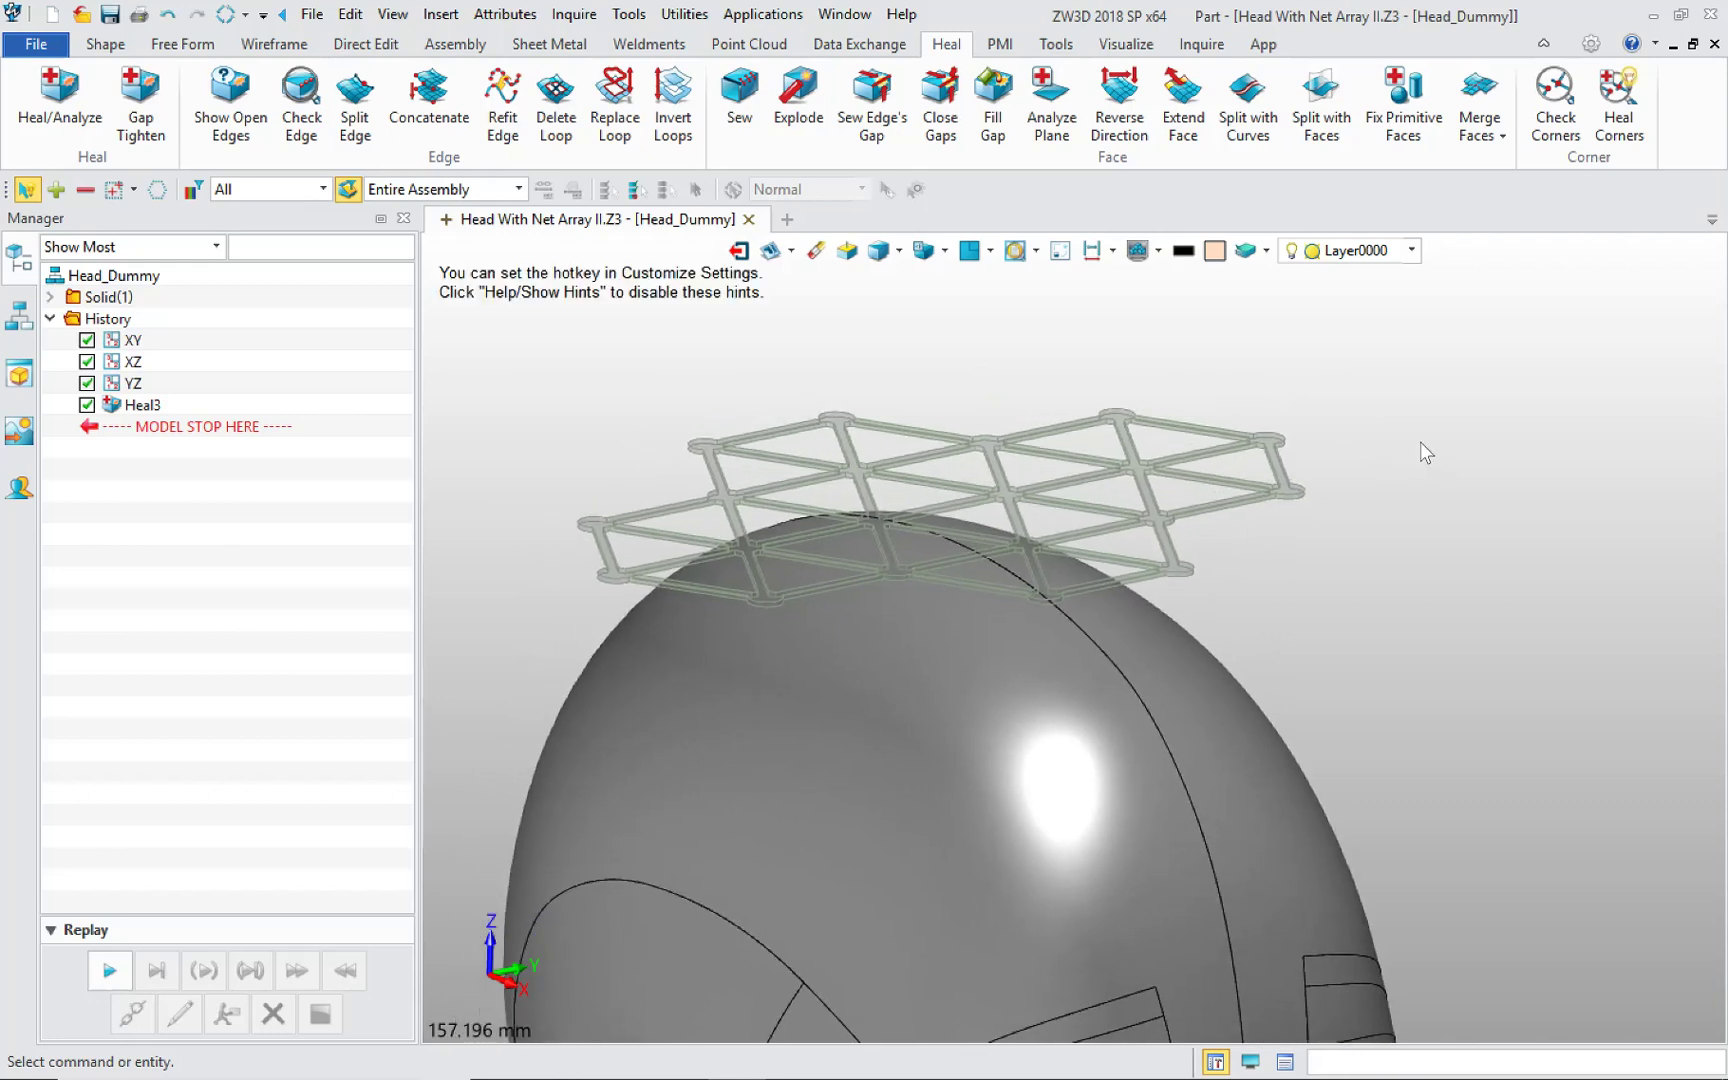
pyautogui.scroll(-3, 1300, 450)
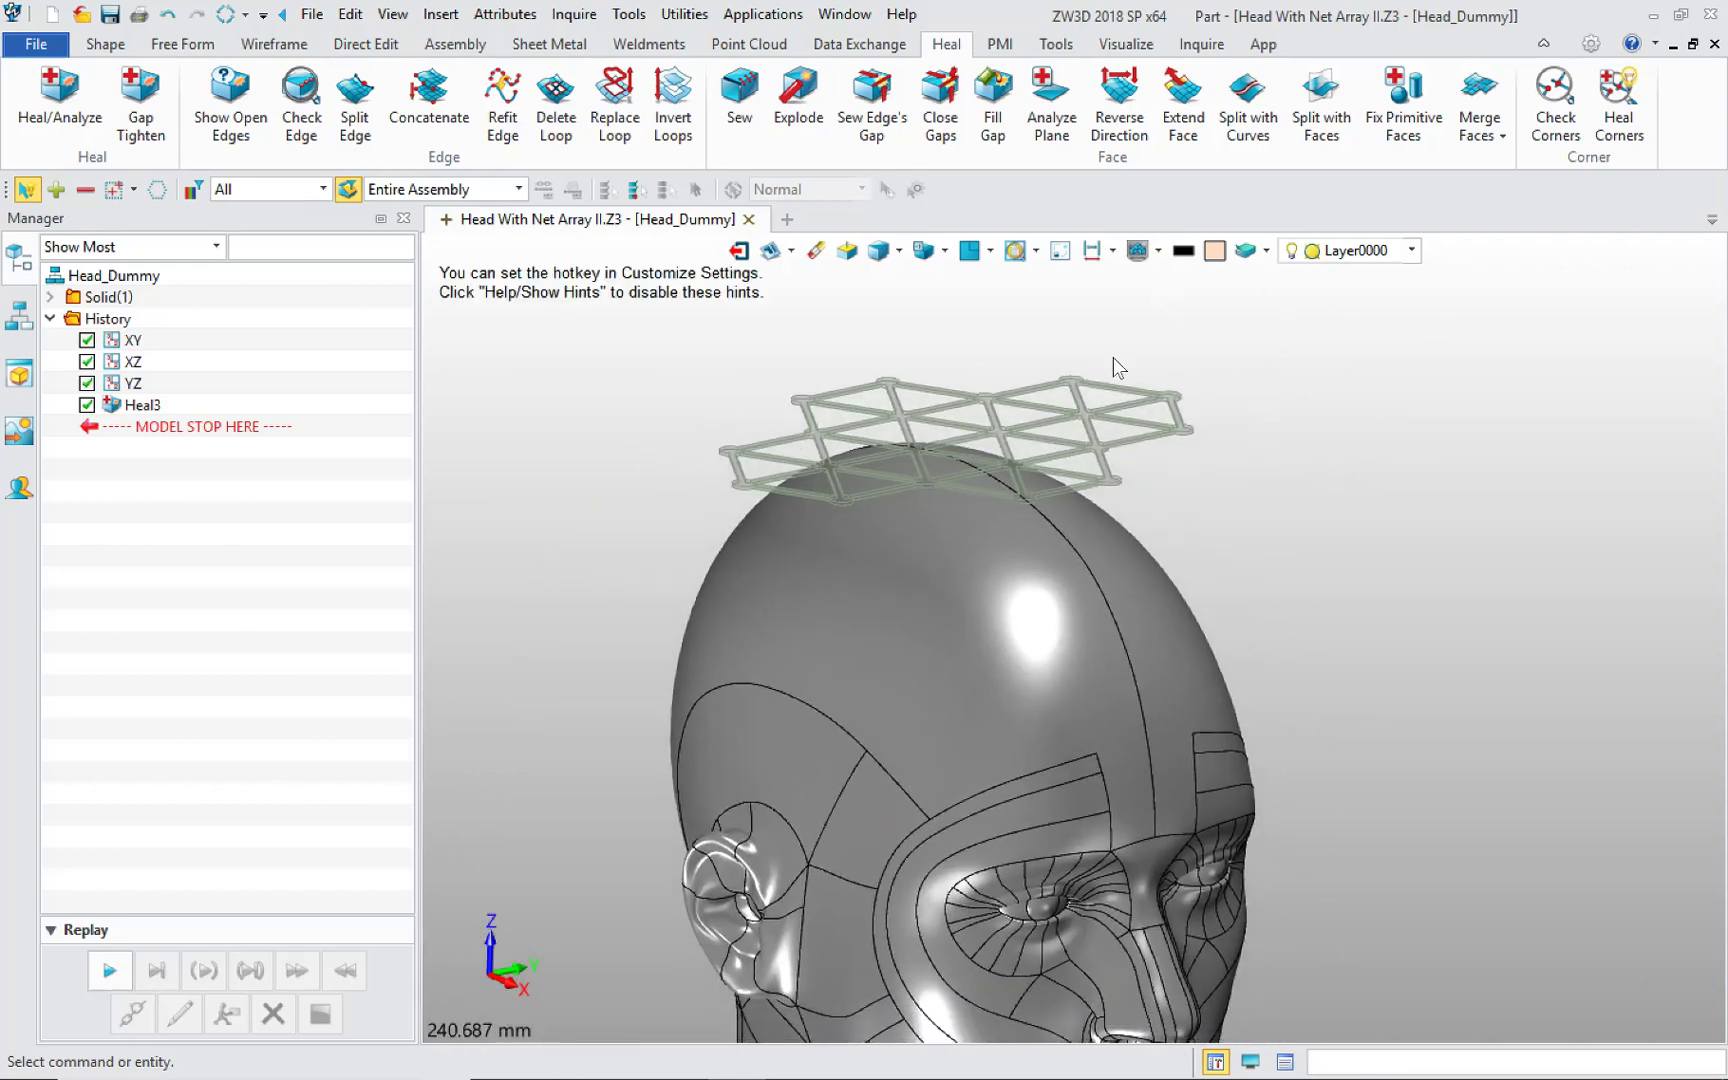
# Step: Read the Heal/Analyze help topic through its optional inputs, and leave the command without healing anything
pyautogui.middleClick(689, 401)
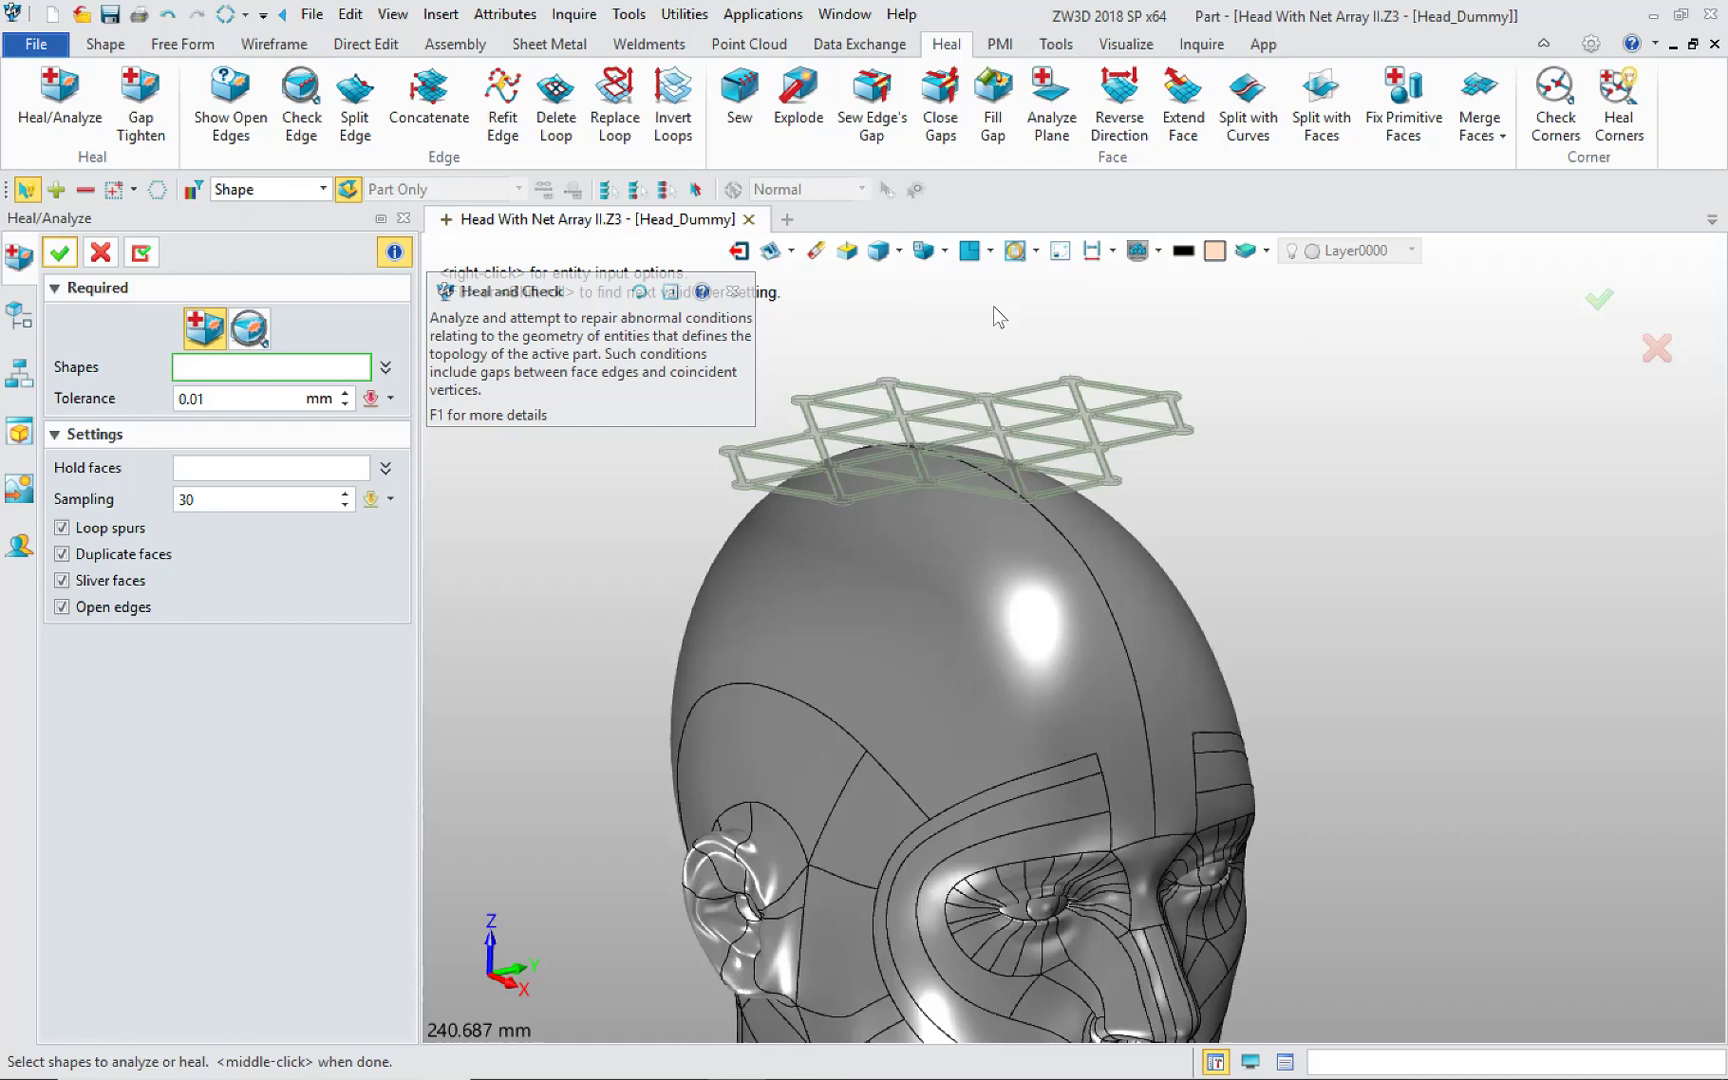
pyautogui.scroll(-2, 1023, 316)
pyautogui.moveTo(1022, 318); pyautogui.dragTo(1049, 348, button='middle')
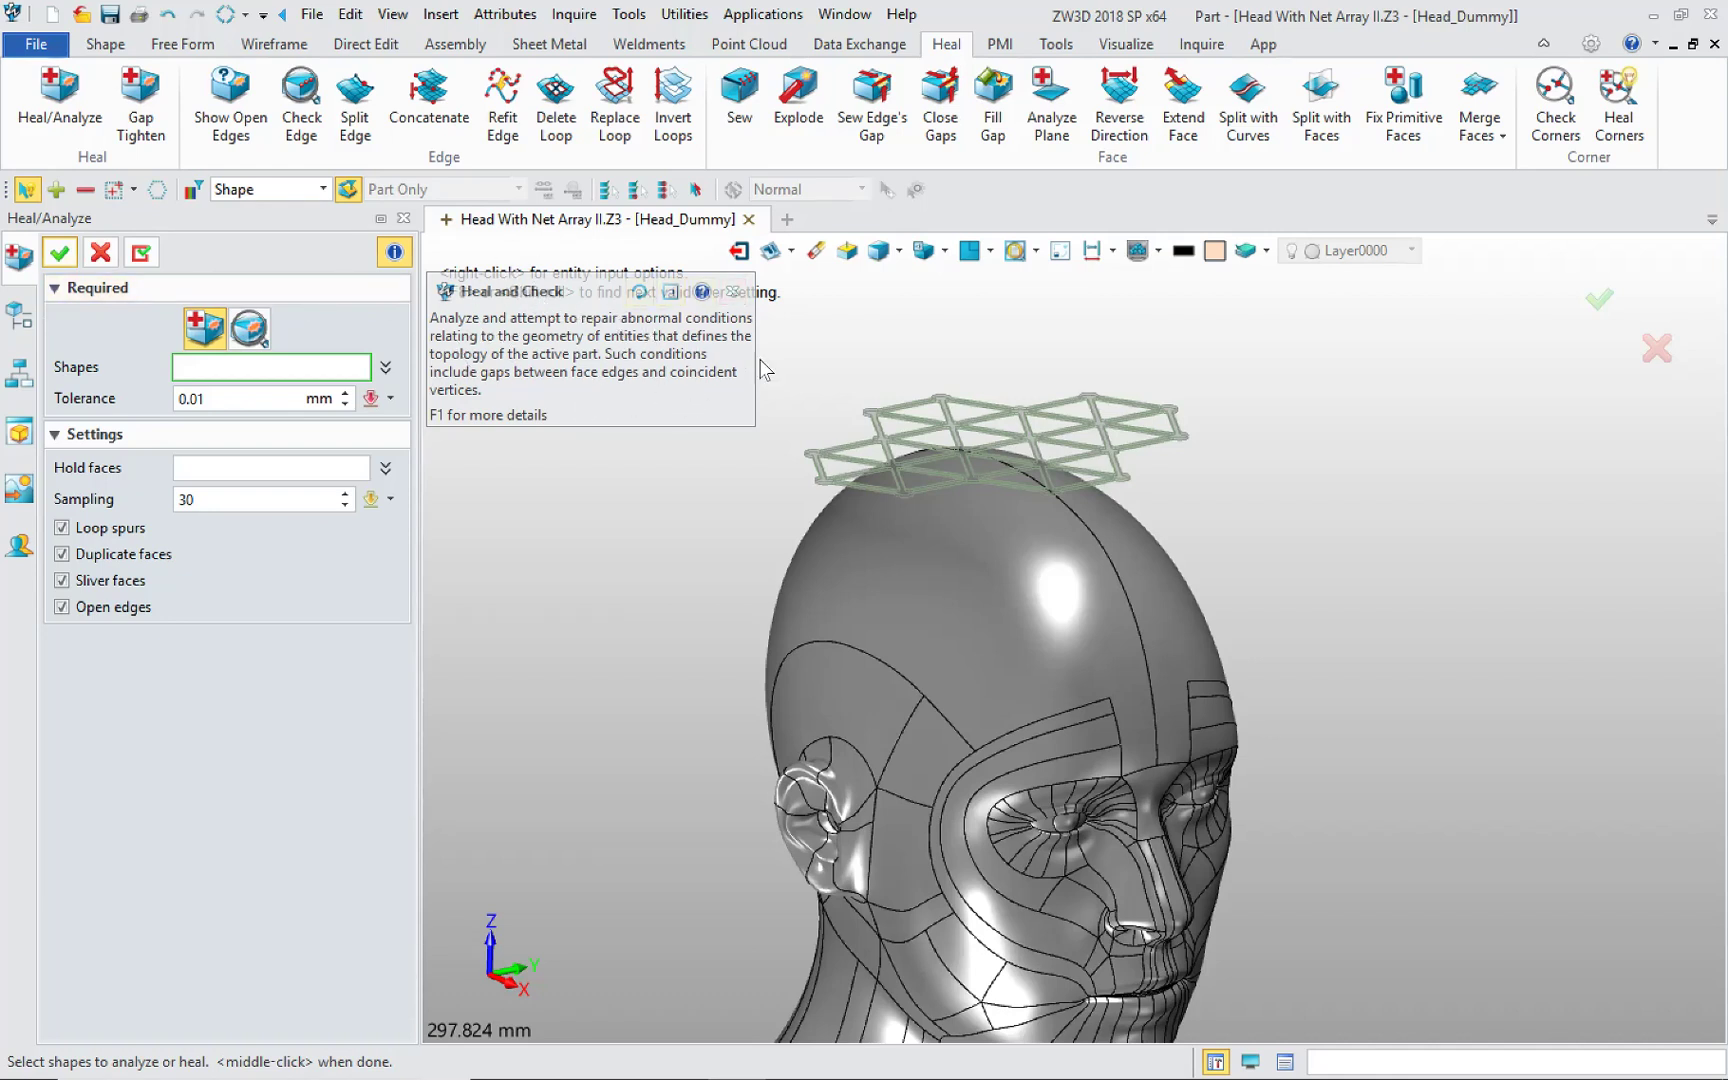
pyautogui.click(733, 291)
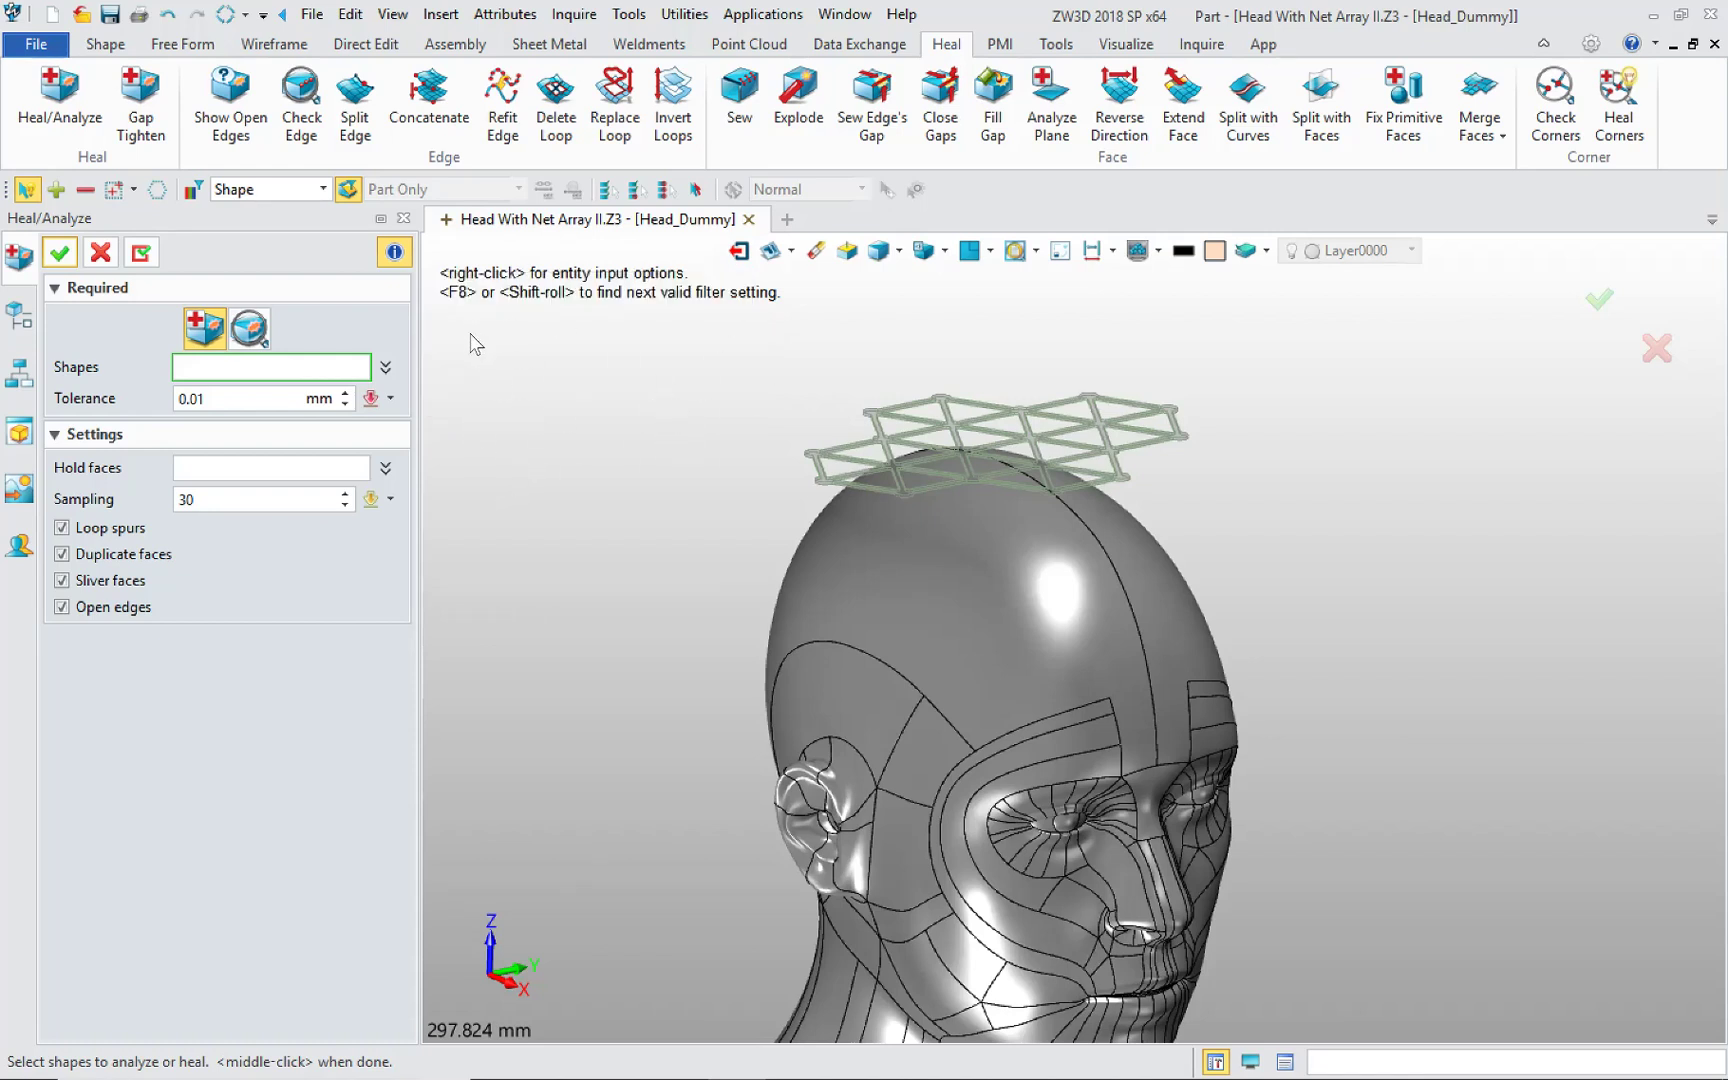
pyautogui.click(394, 251)
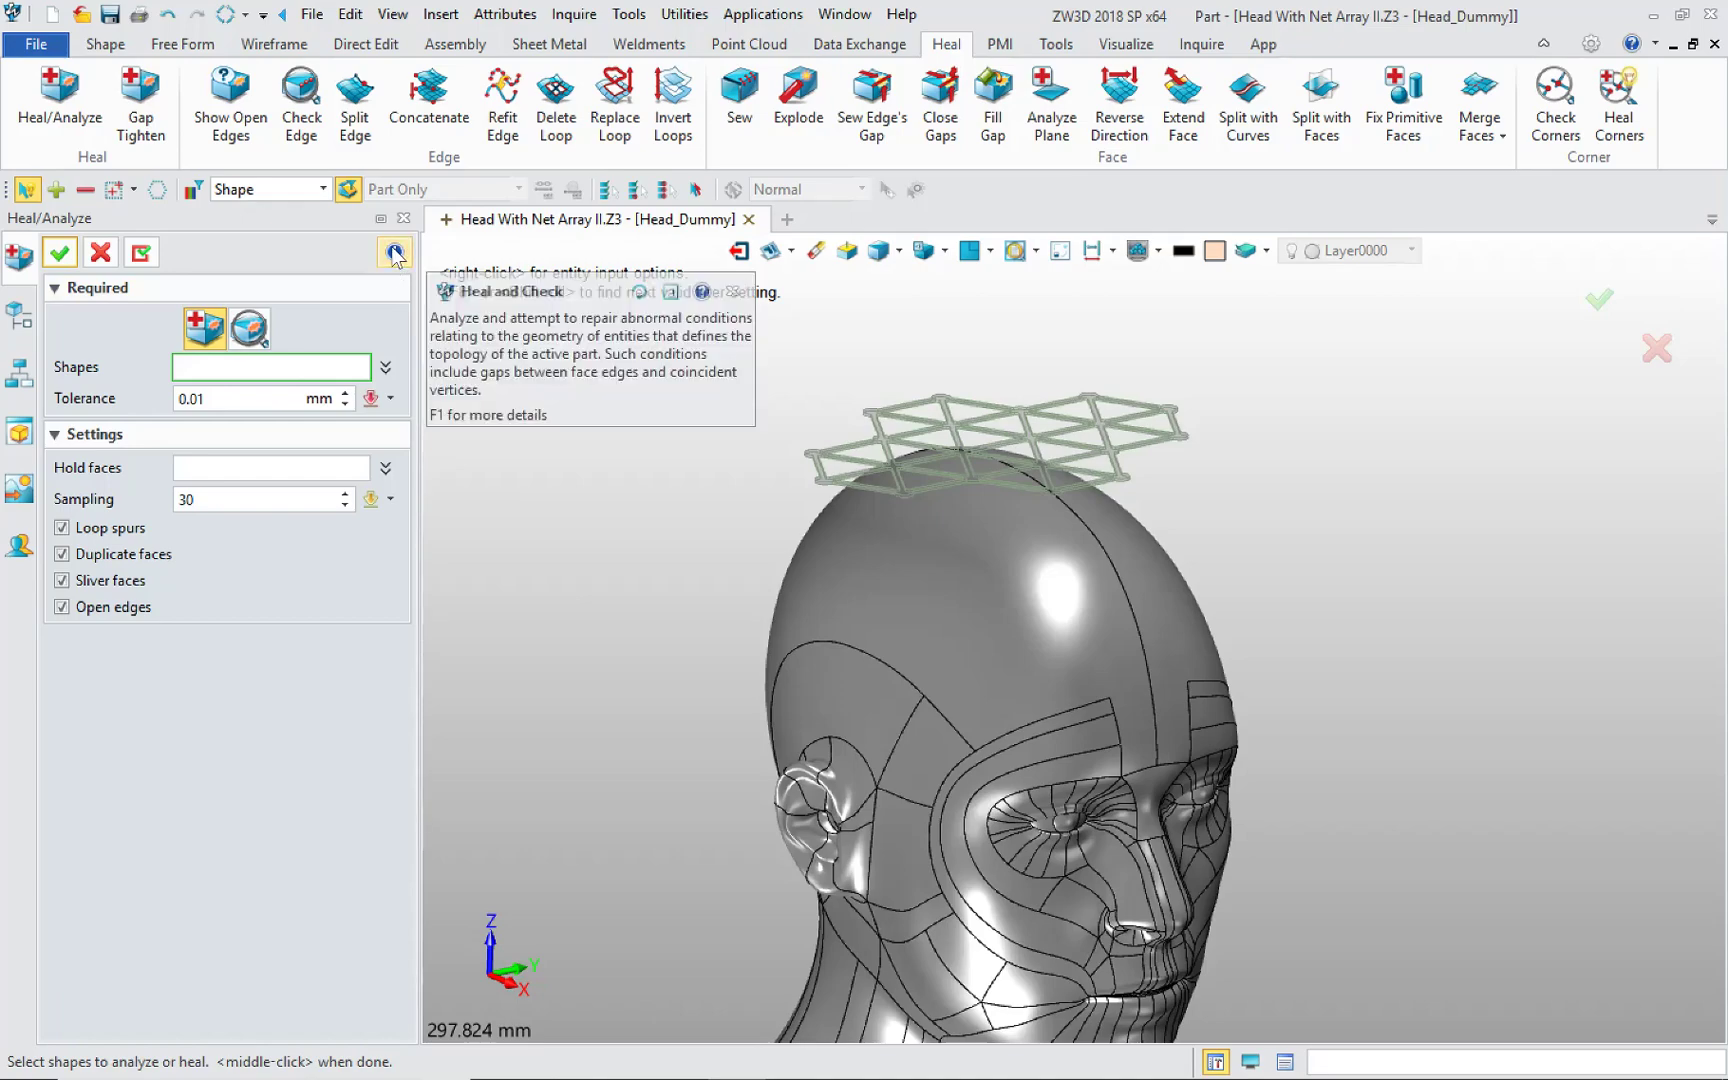
pyautogui.click(702, 291)
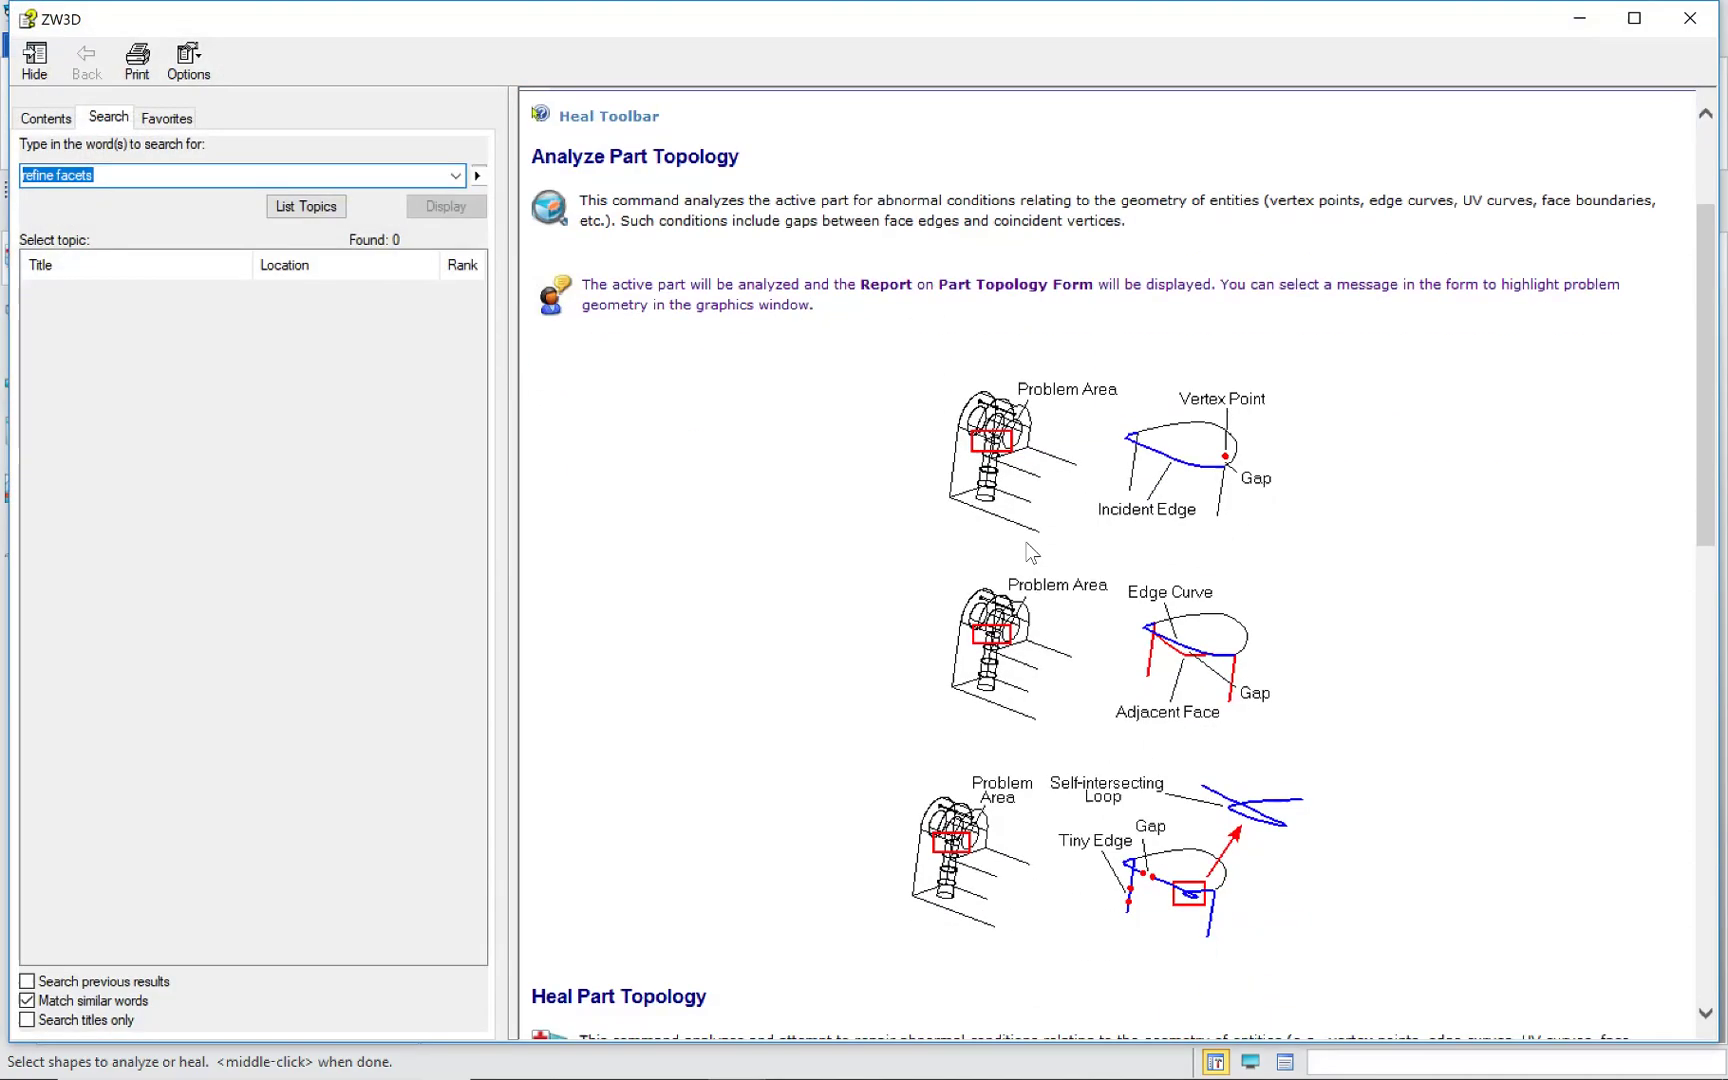
pyautogui.scroll(-12, 1028, 545)
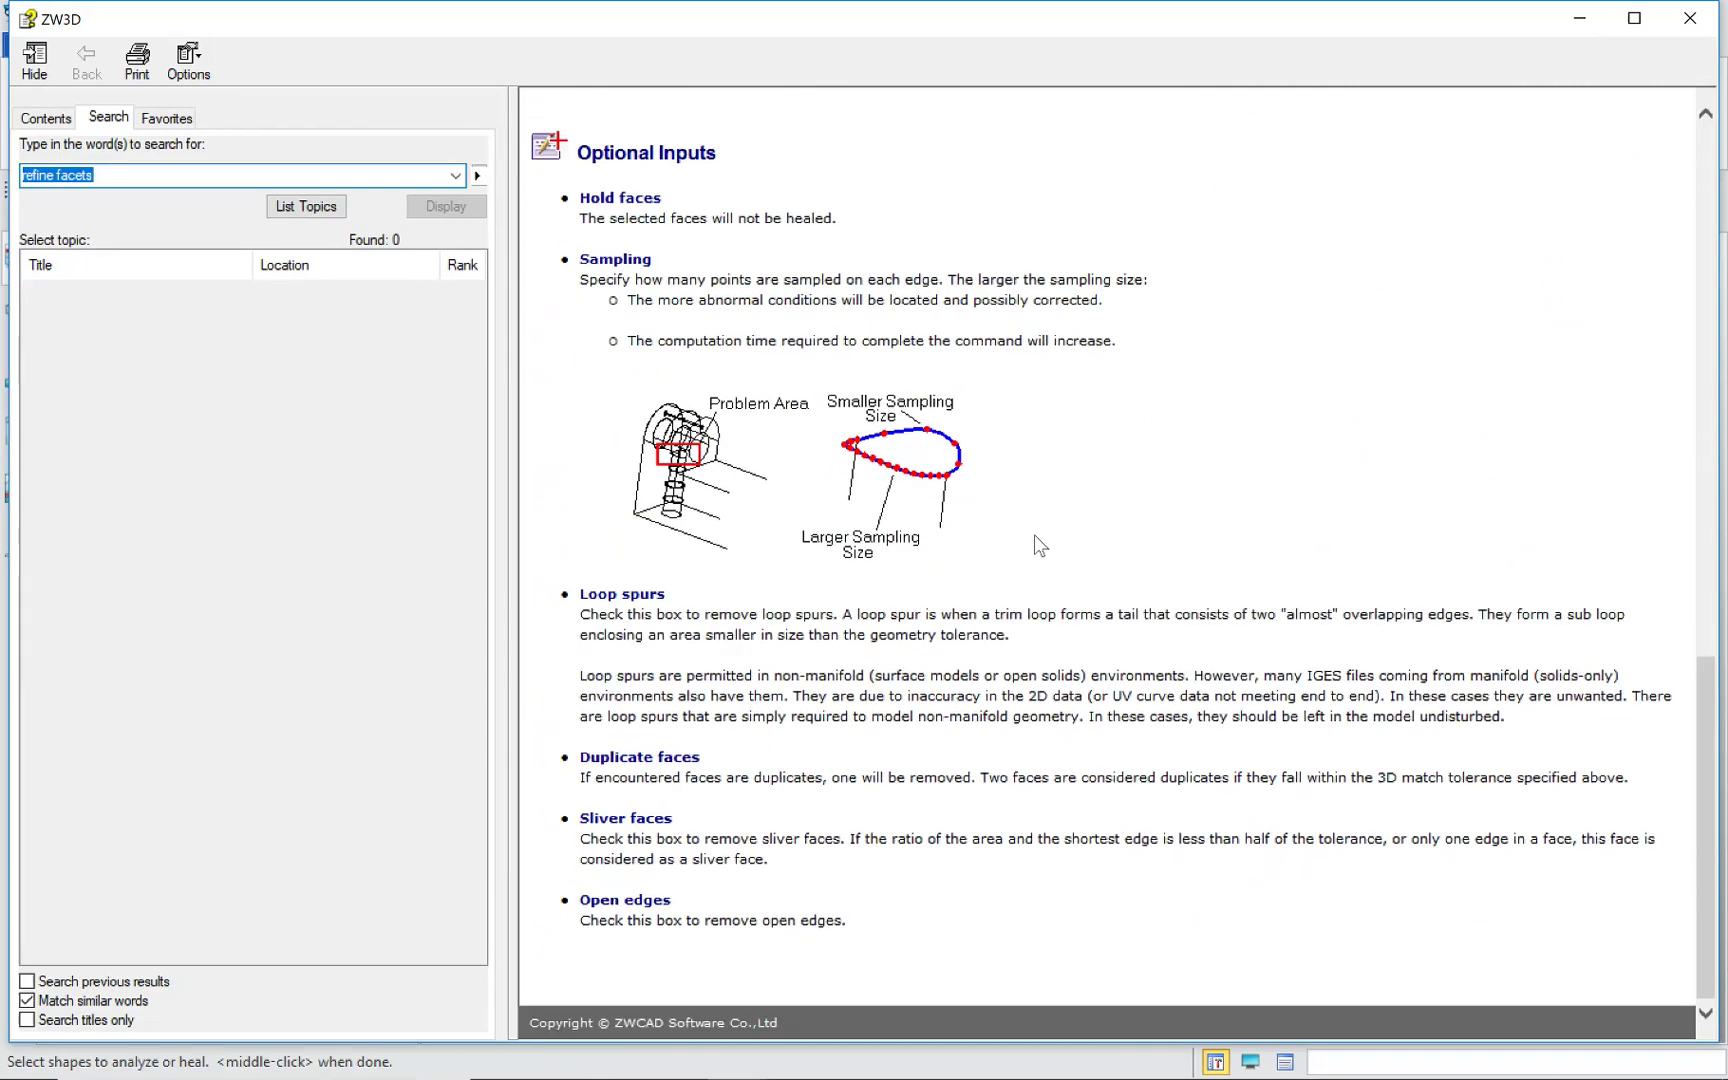
pyautogui.scroll(12, 1017, 540)
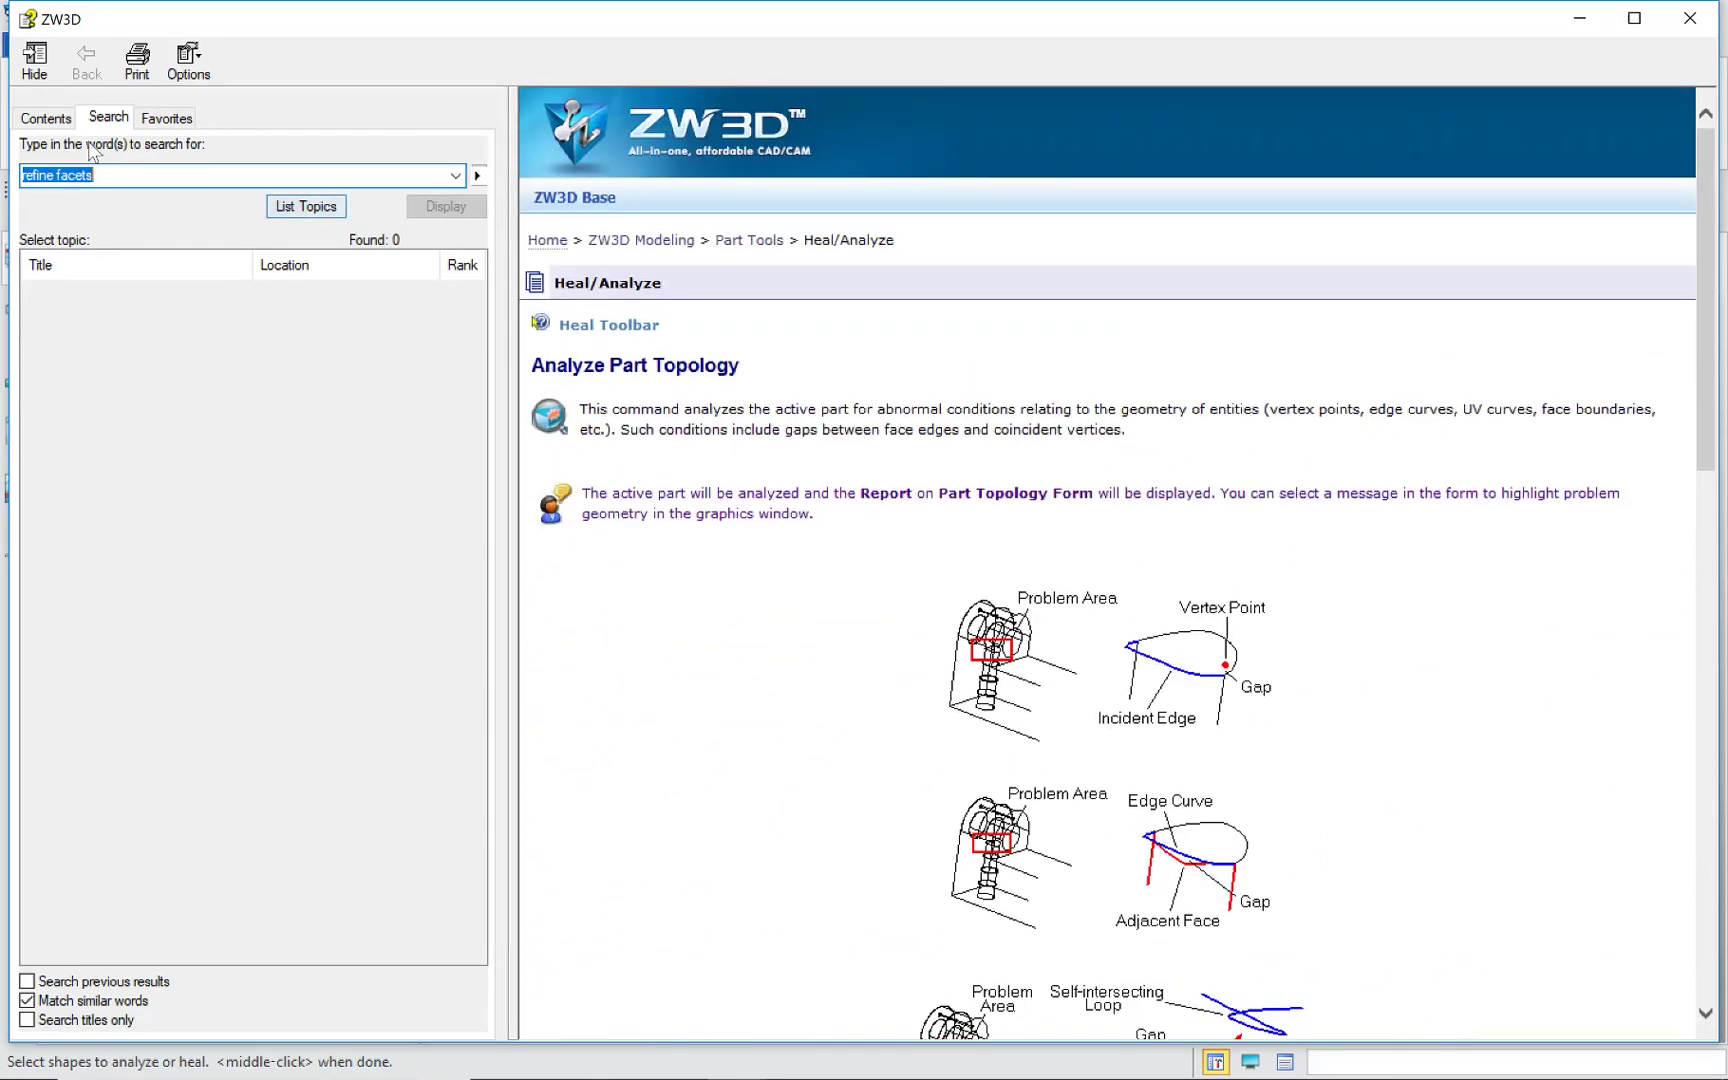
pyautogui.click(1690, 18)
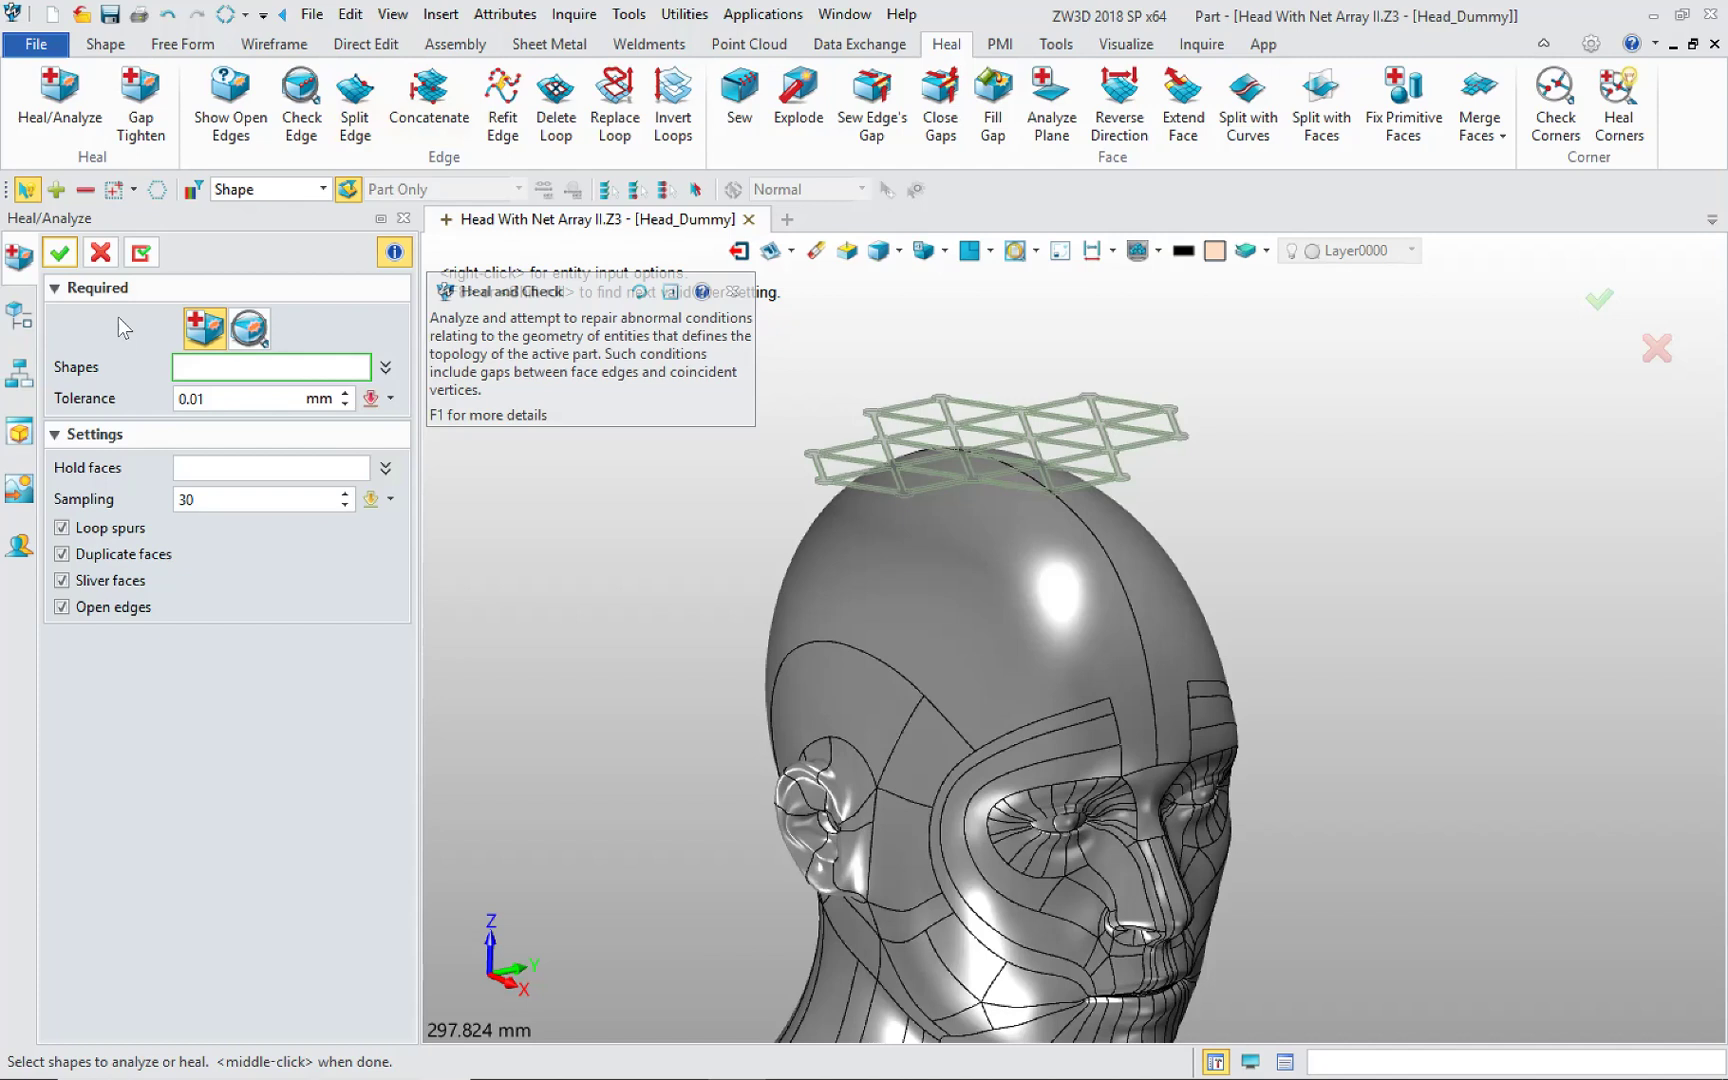
pyautogui.click(99, 256)
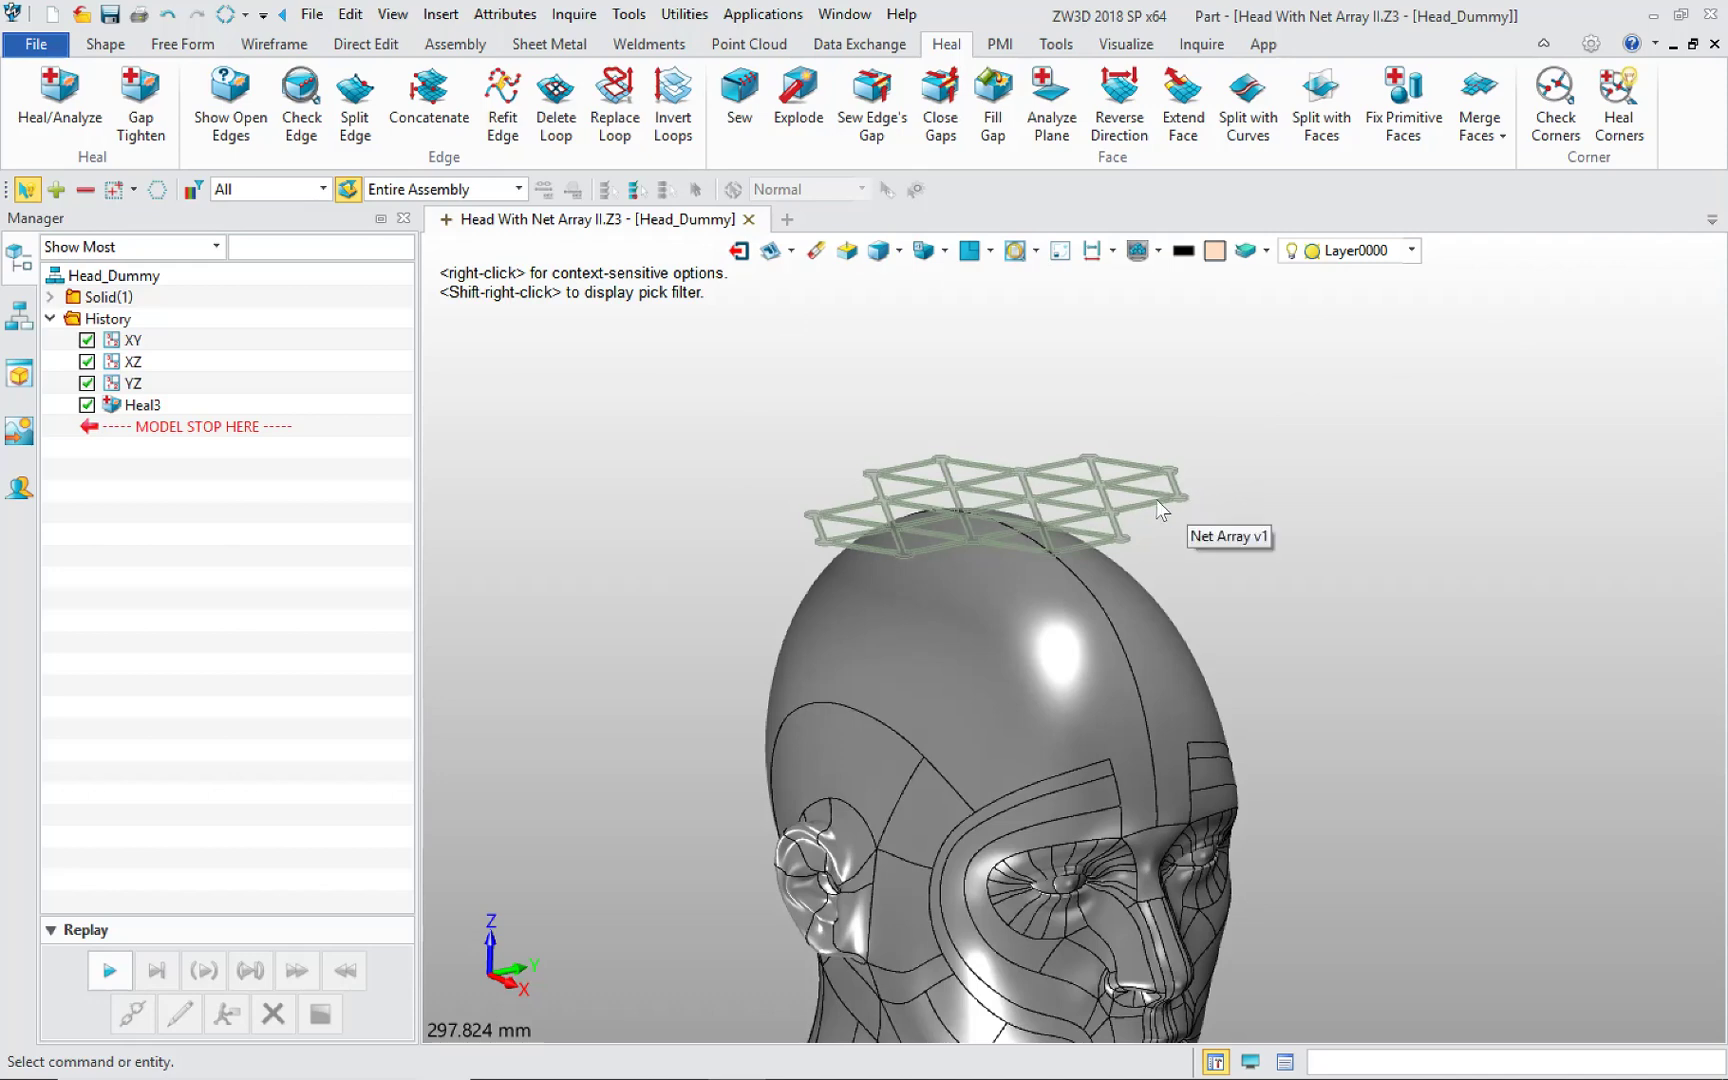
pyautogui.middleClick(1326, 409)
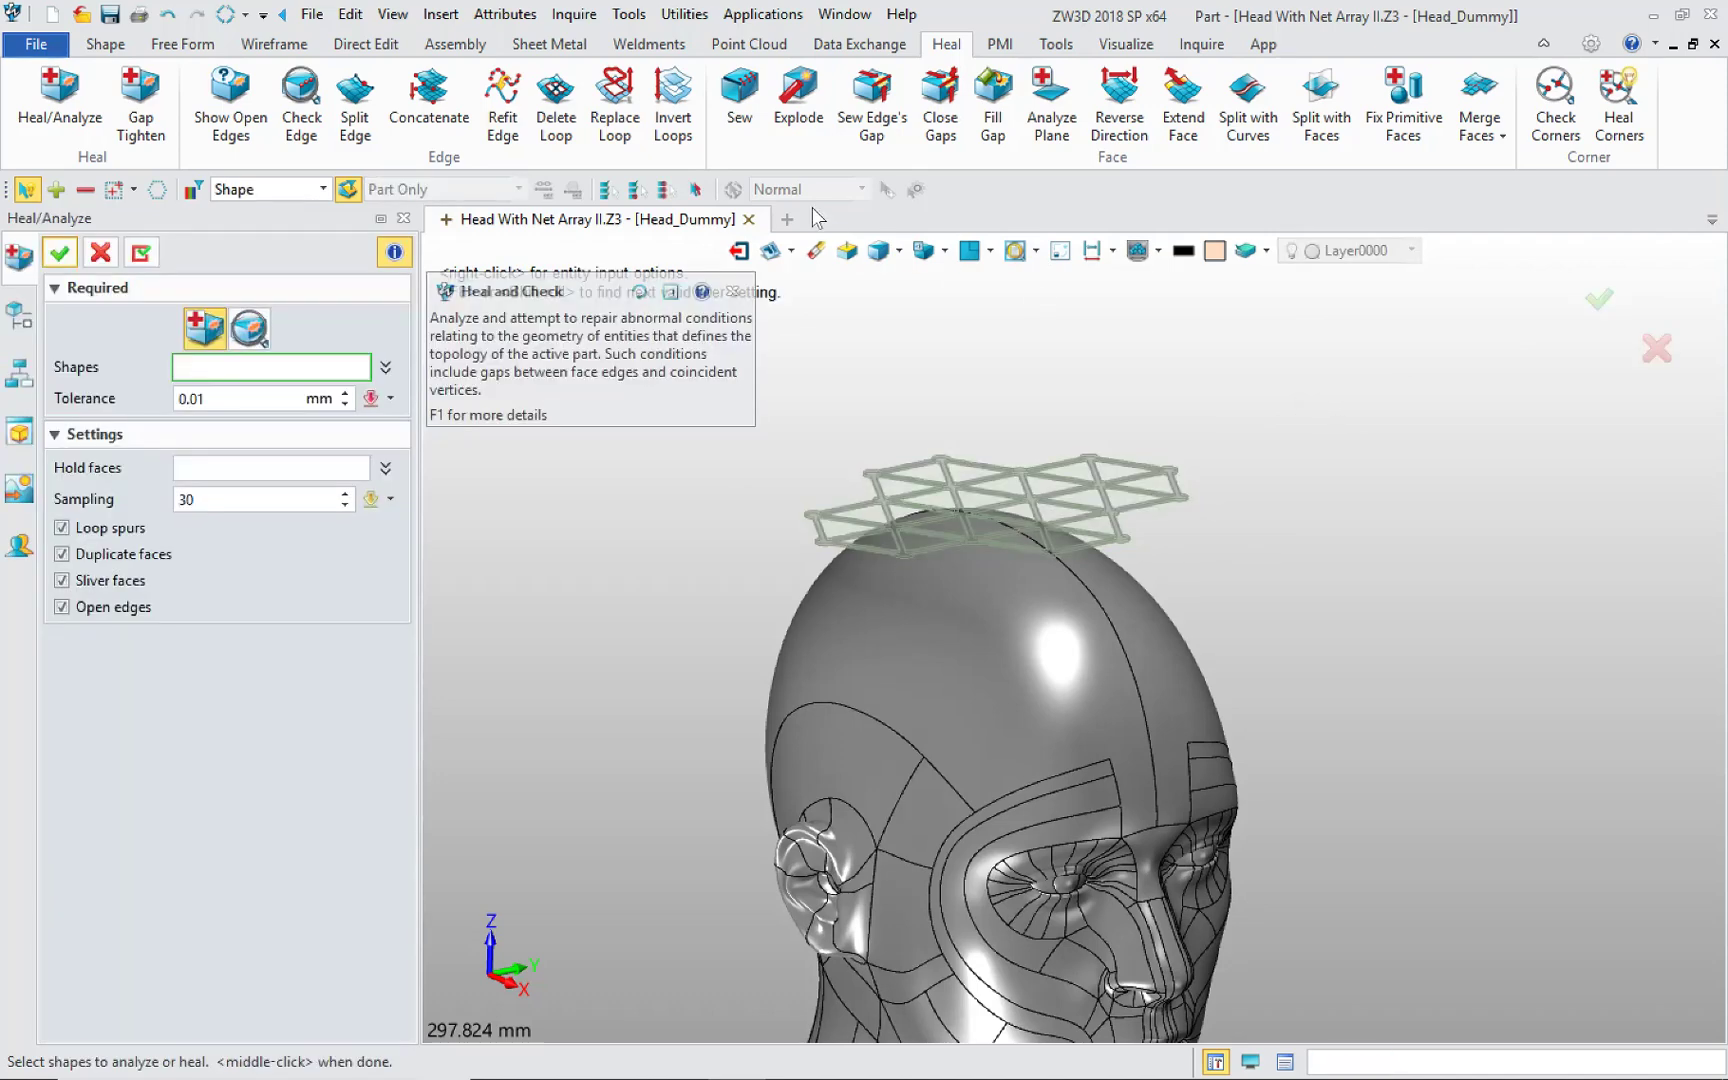
pyautogui.click(100, 253)
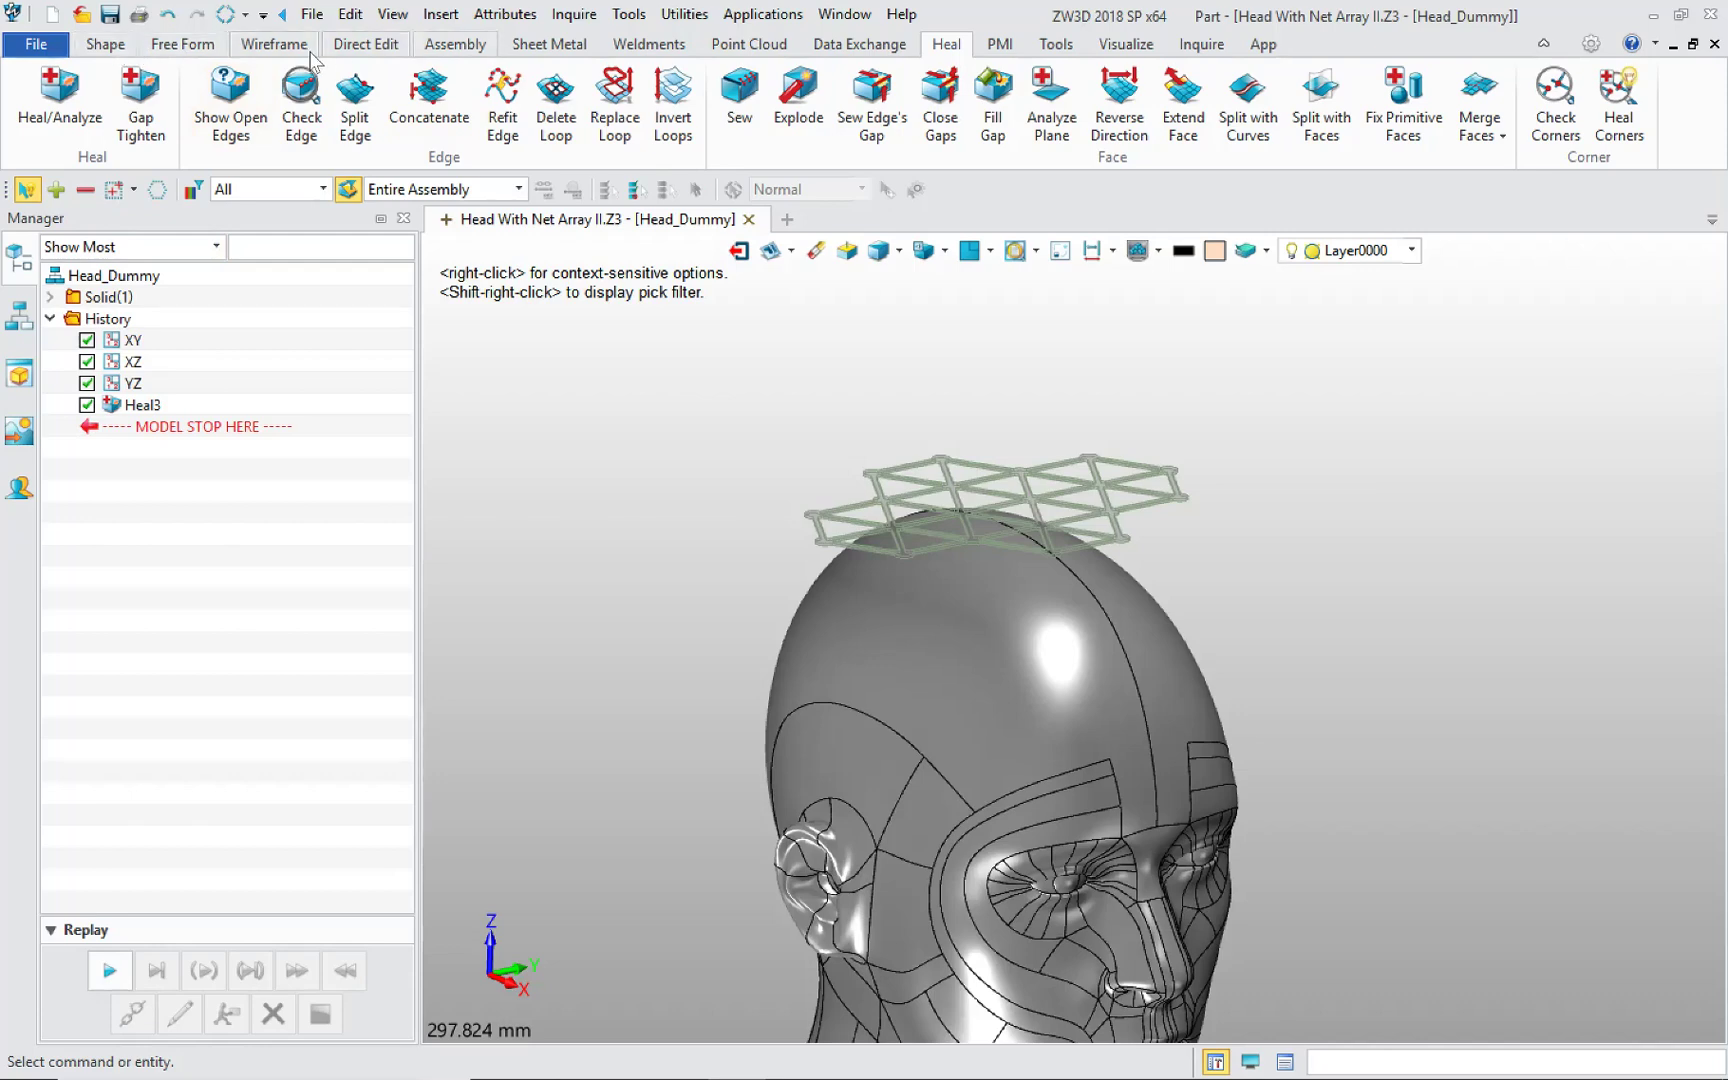
# Step: Reference the net array's shape into the Head_Dummy part as an associative copy
pyautogui.click(465, 44)
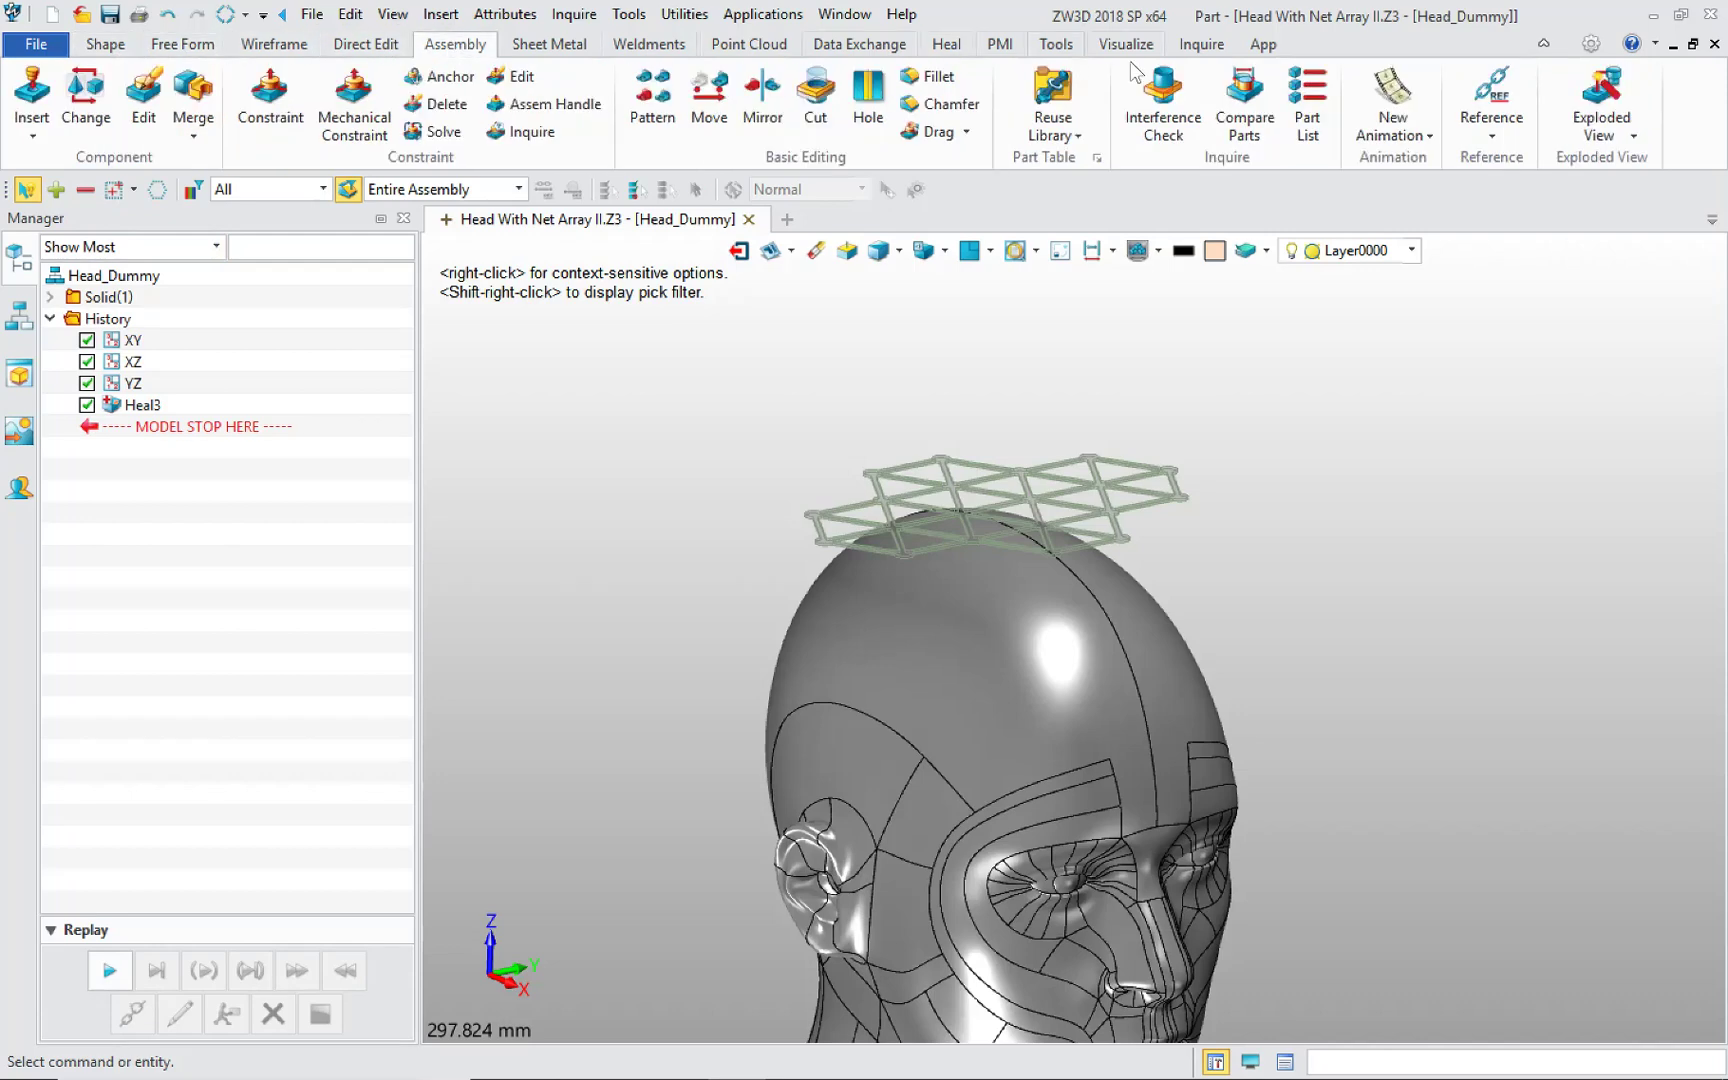
pyautogui.click(1491, 90)
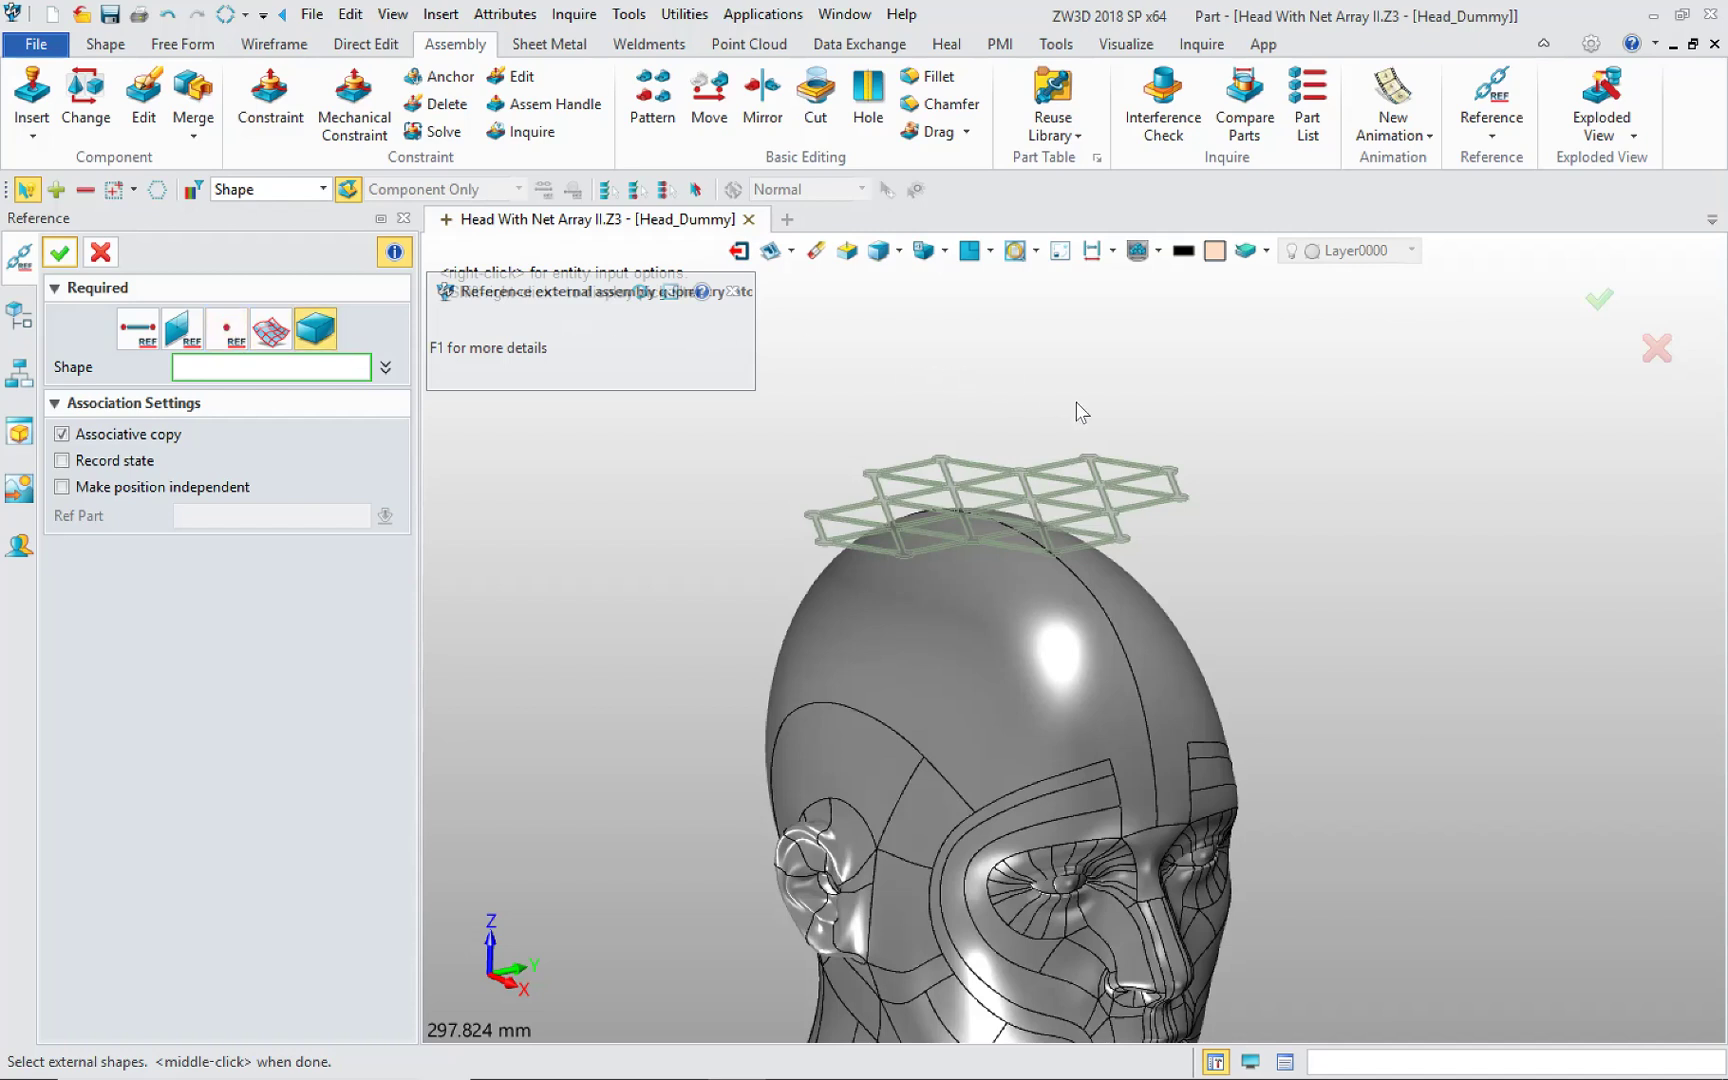
pyautogui.click(1162, 473)
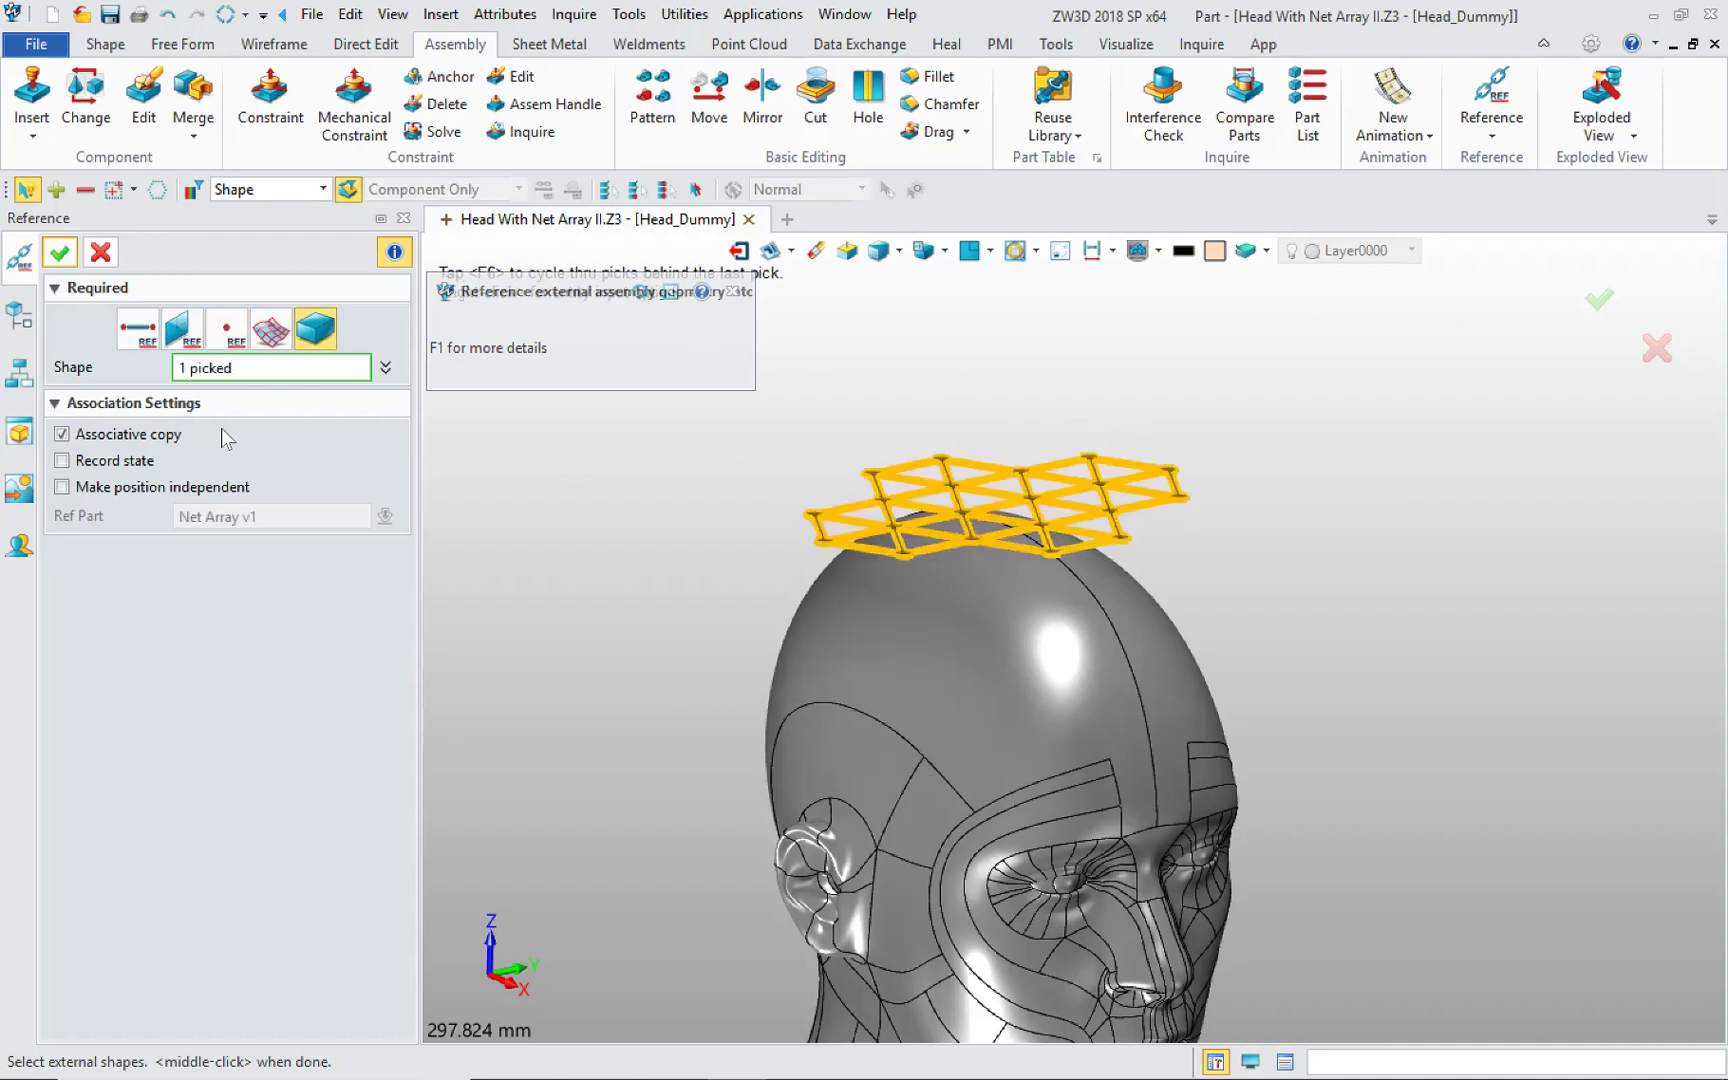
pyautogui.click(62, 433)
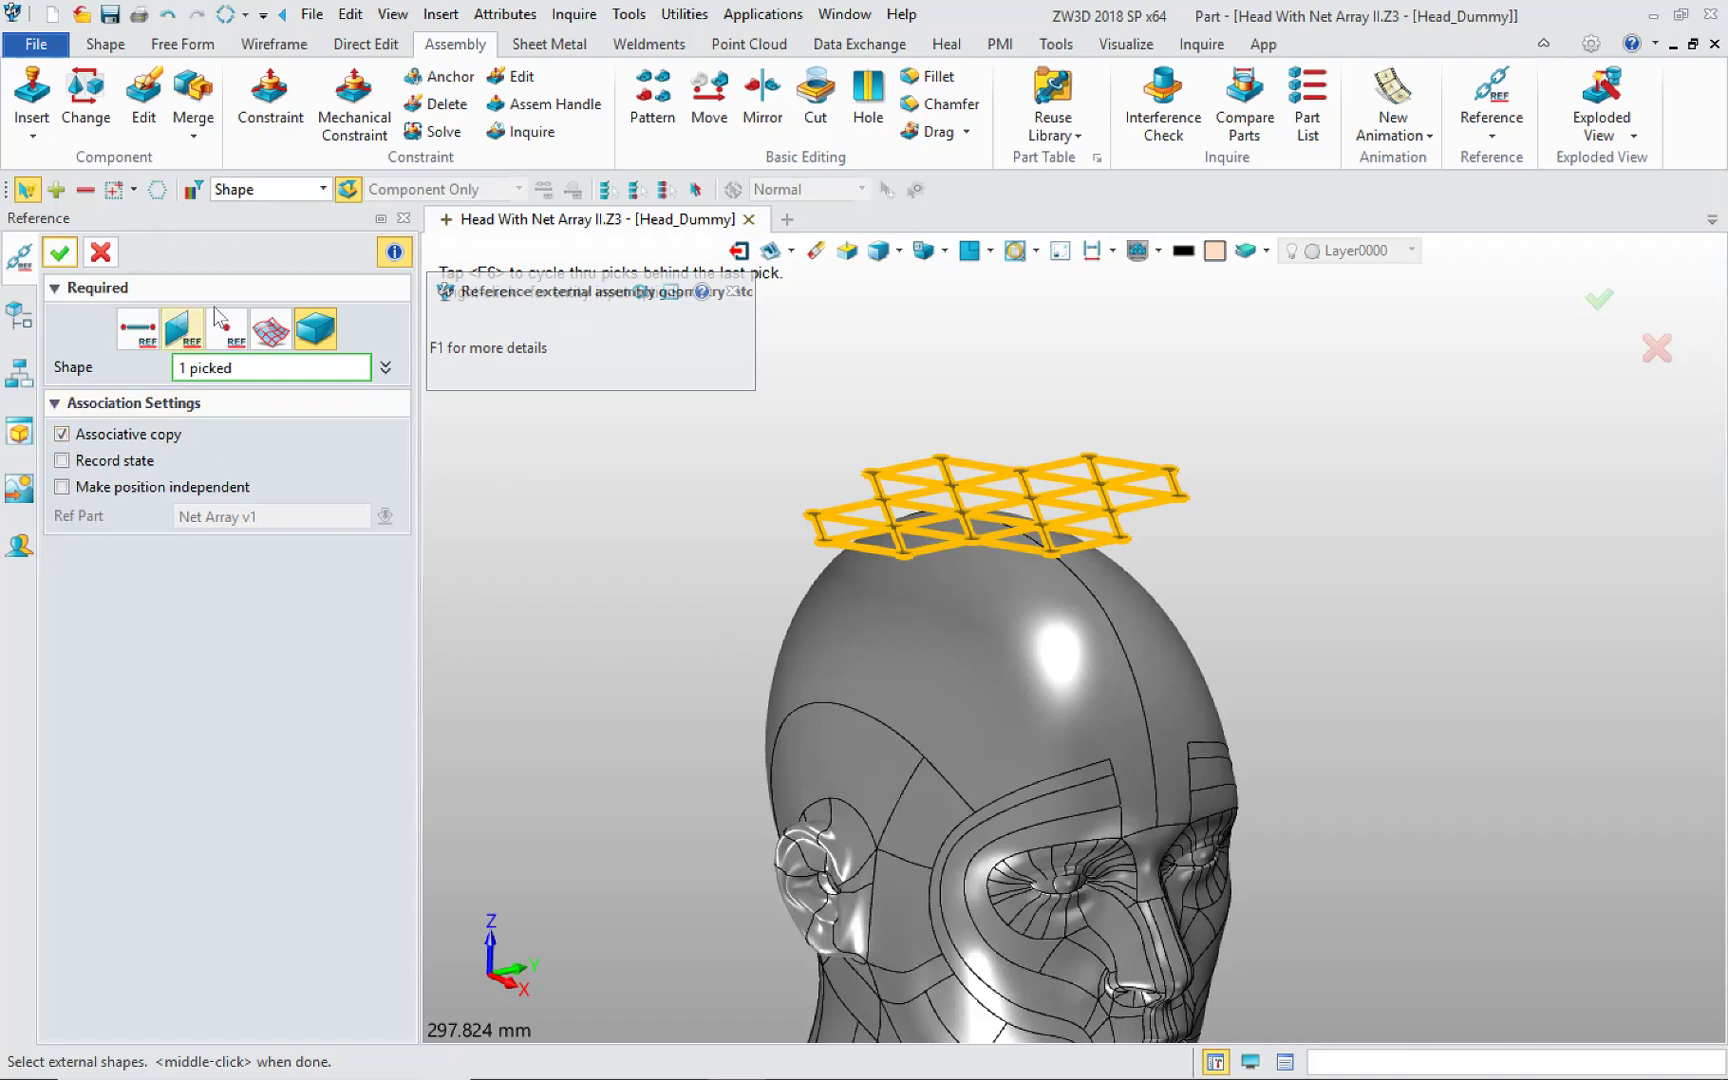
pyautogui.middleClick(633, 530)
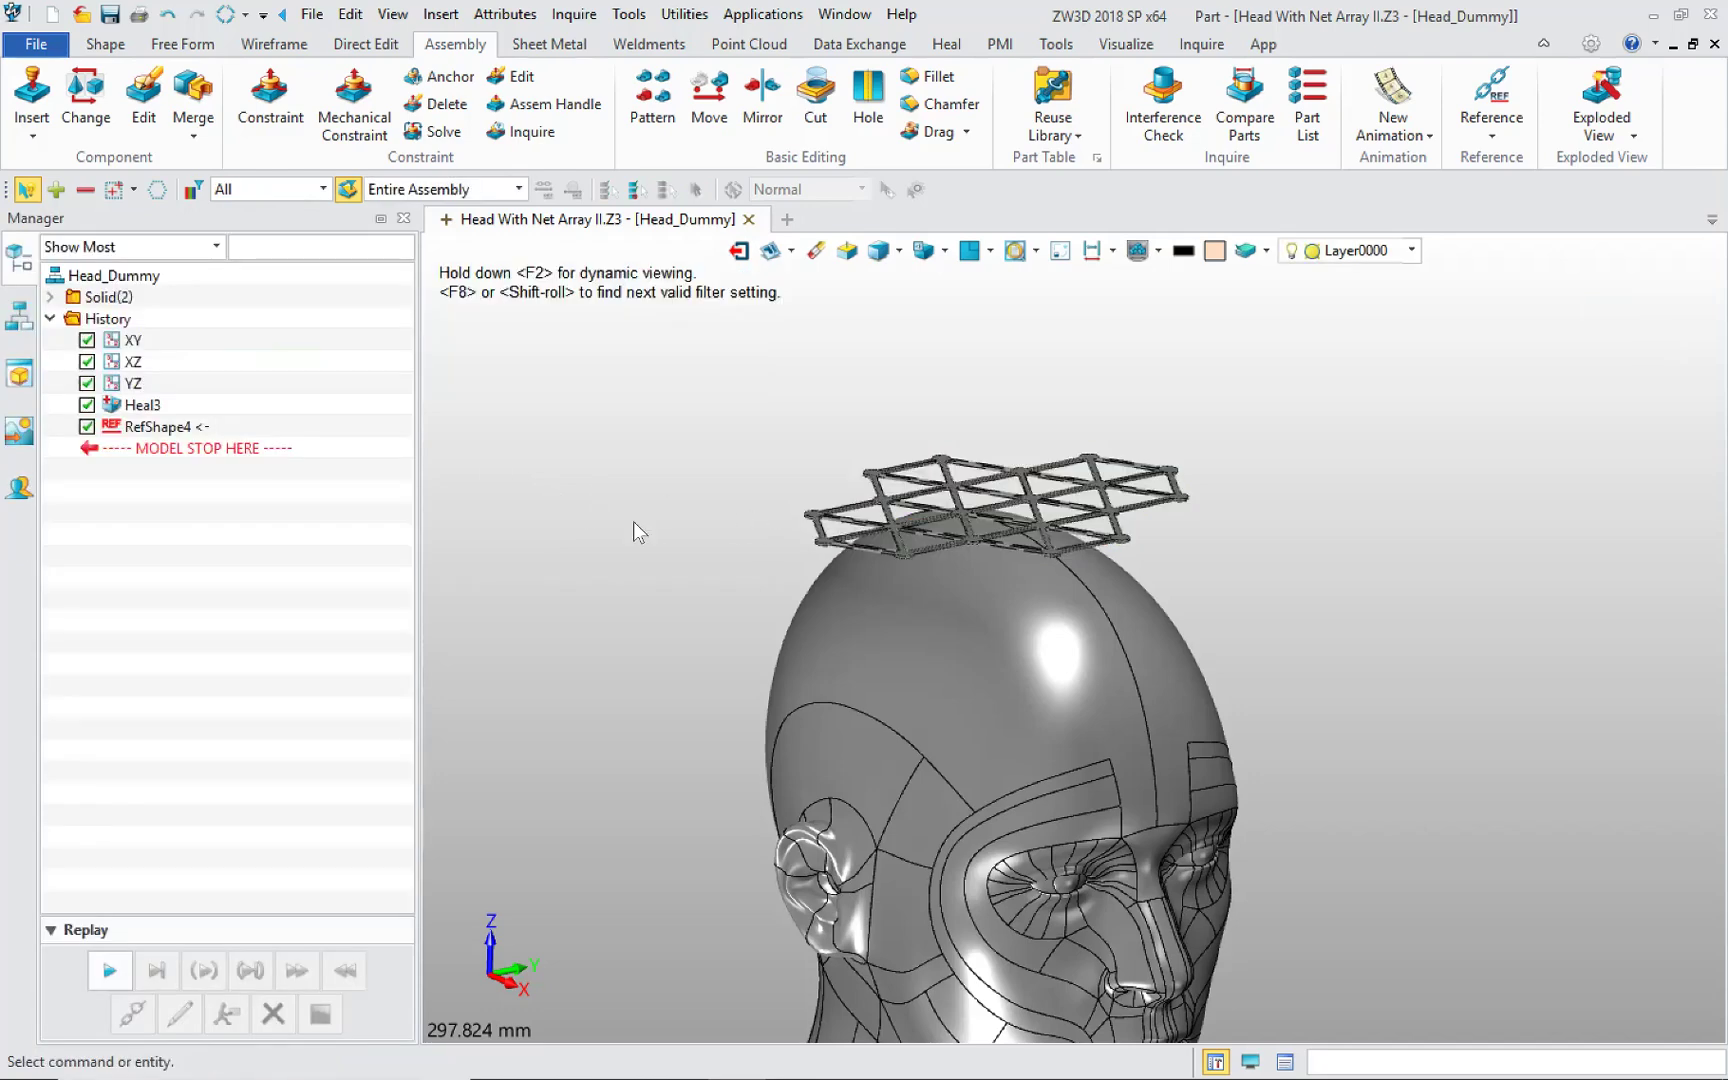
# Step: Examine the referenced net array above the skull at close range and check the assembly's component list
pyautogui.moveTo(763, 545)
pyautogui.mouseDown(button='middle')
pyautogui.moveTo(810, 532)
pyautogui.moveTo(775, 494)
pyautogui.moveTo(800, 502)
pyautogui.moveTo(775, 525)
pyautogui.mouseUp(button='middle')
pyautogui.click(1066, 248)
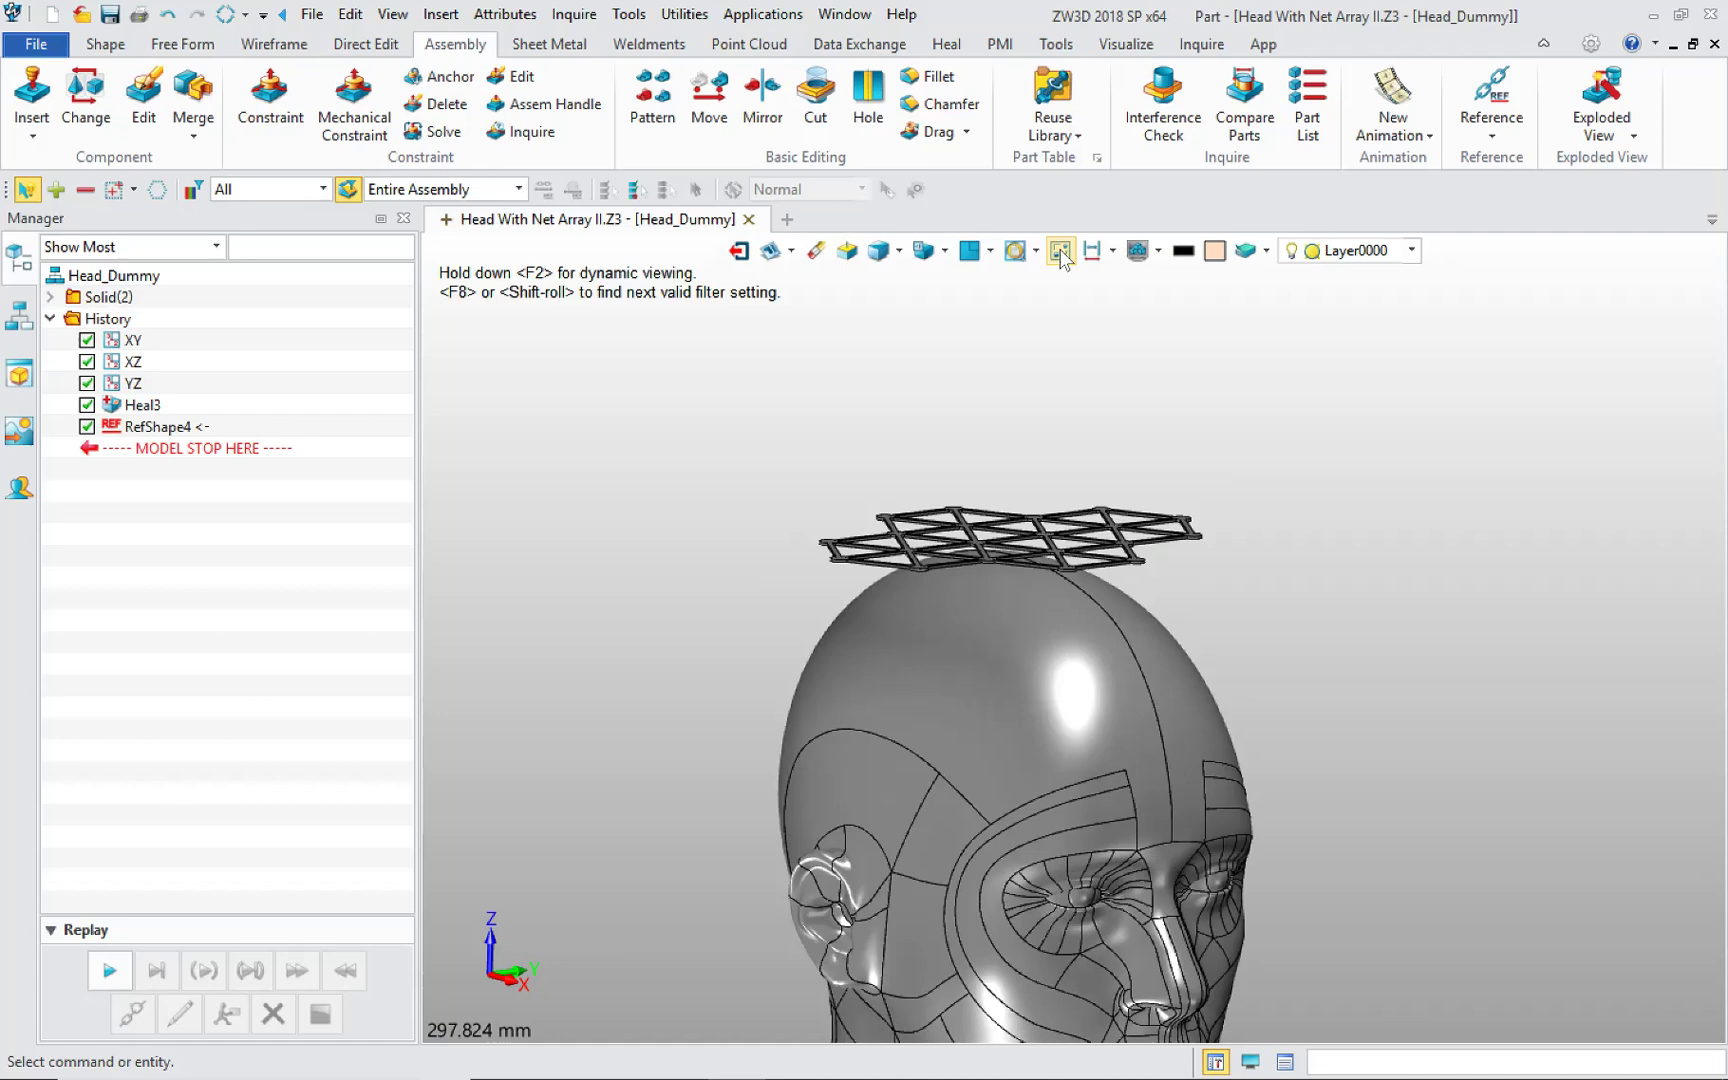
pyautogui.moveTo(1230, 530); pyautogui.dragTo(1053, 548, button='middle')
pyautogui.scroll(3, 1050, 551)
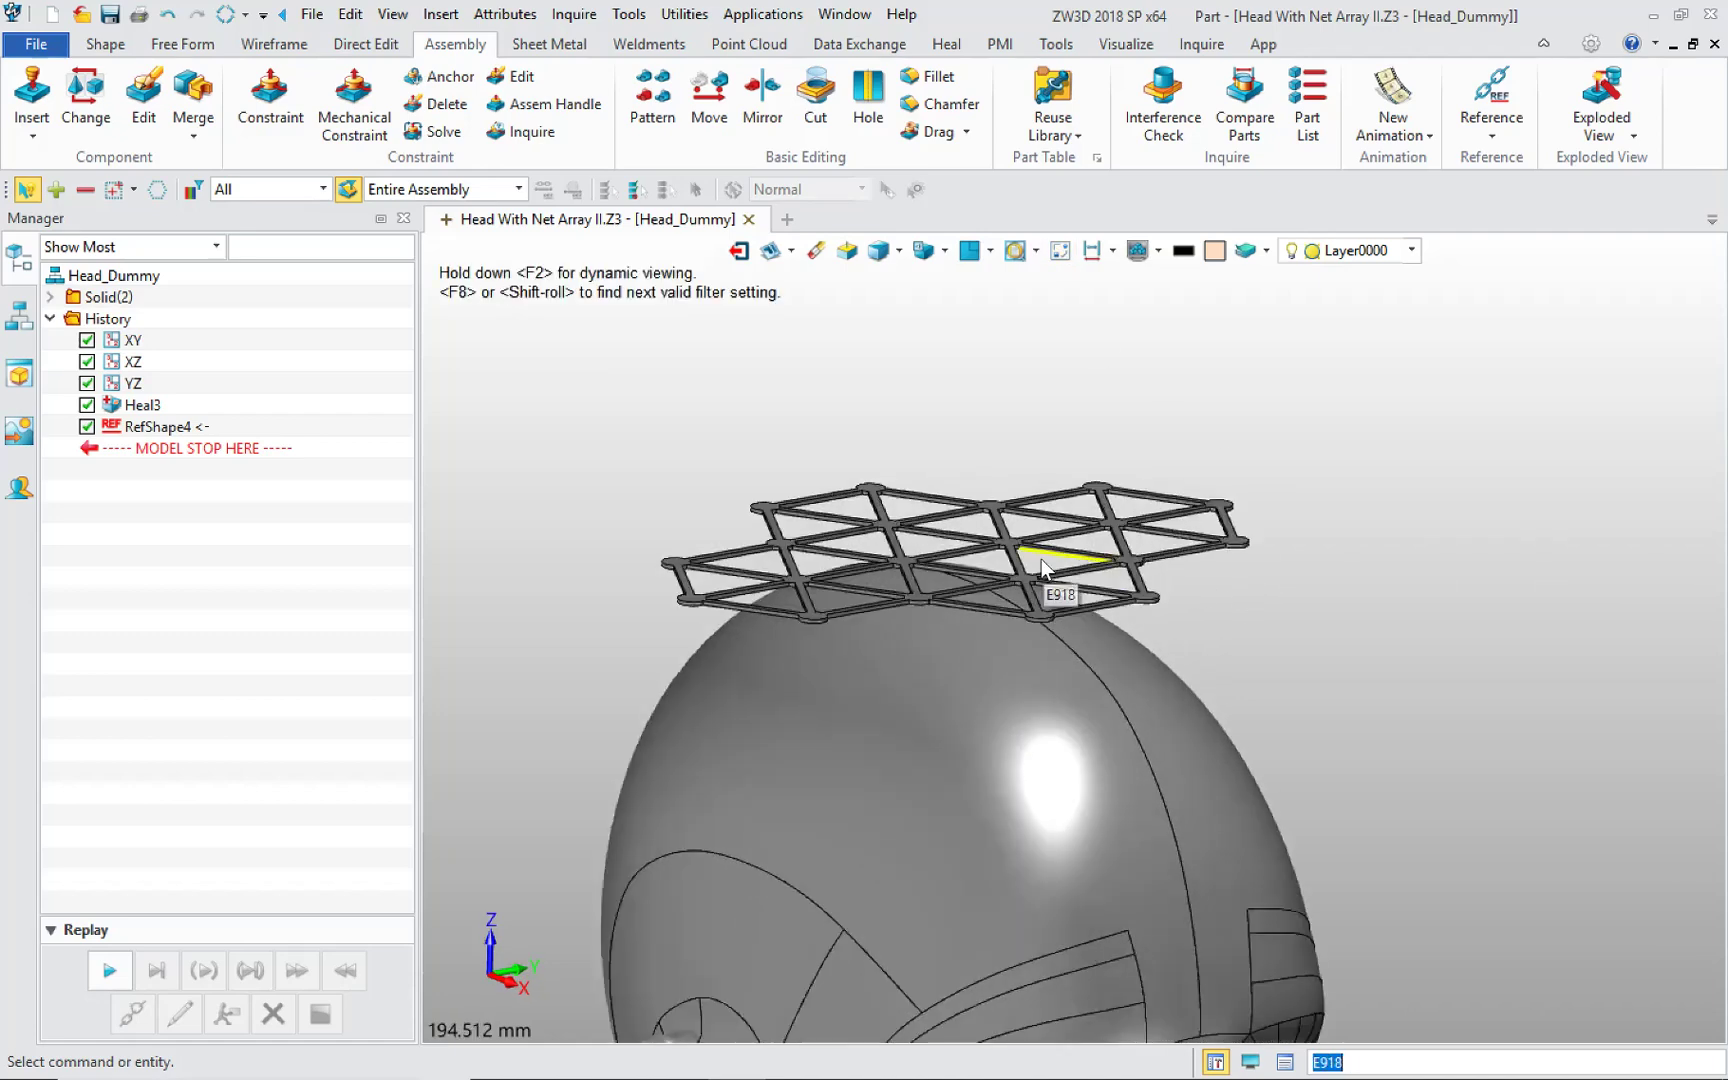
pyautogui.moveTo(1285, 620)
pyautogui.mouseDown(button='middle')
pyautogui.moveTo(1336, 628)
pyautogui.moveTo(1290, 632)
pyautogui.mouseUp(button='middle')
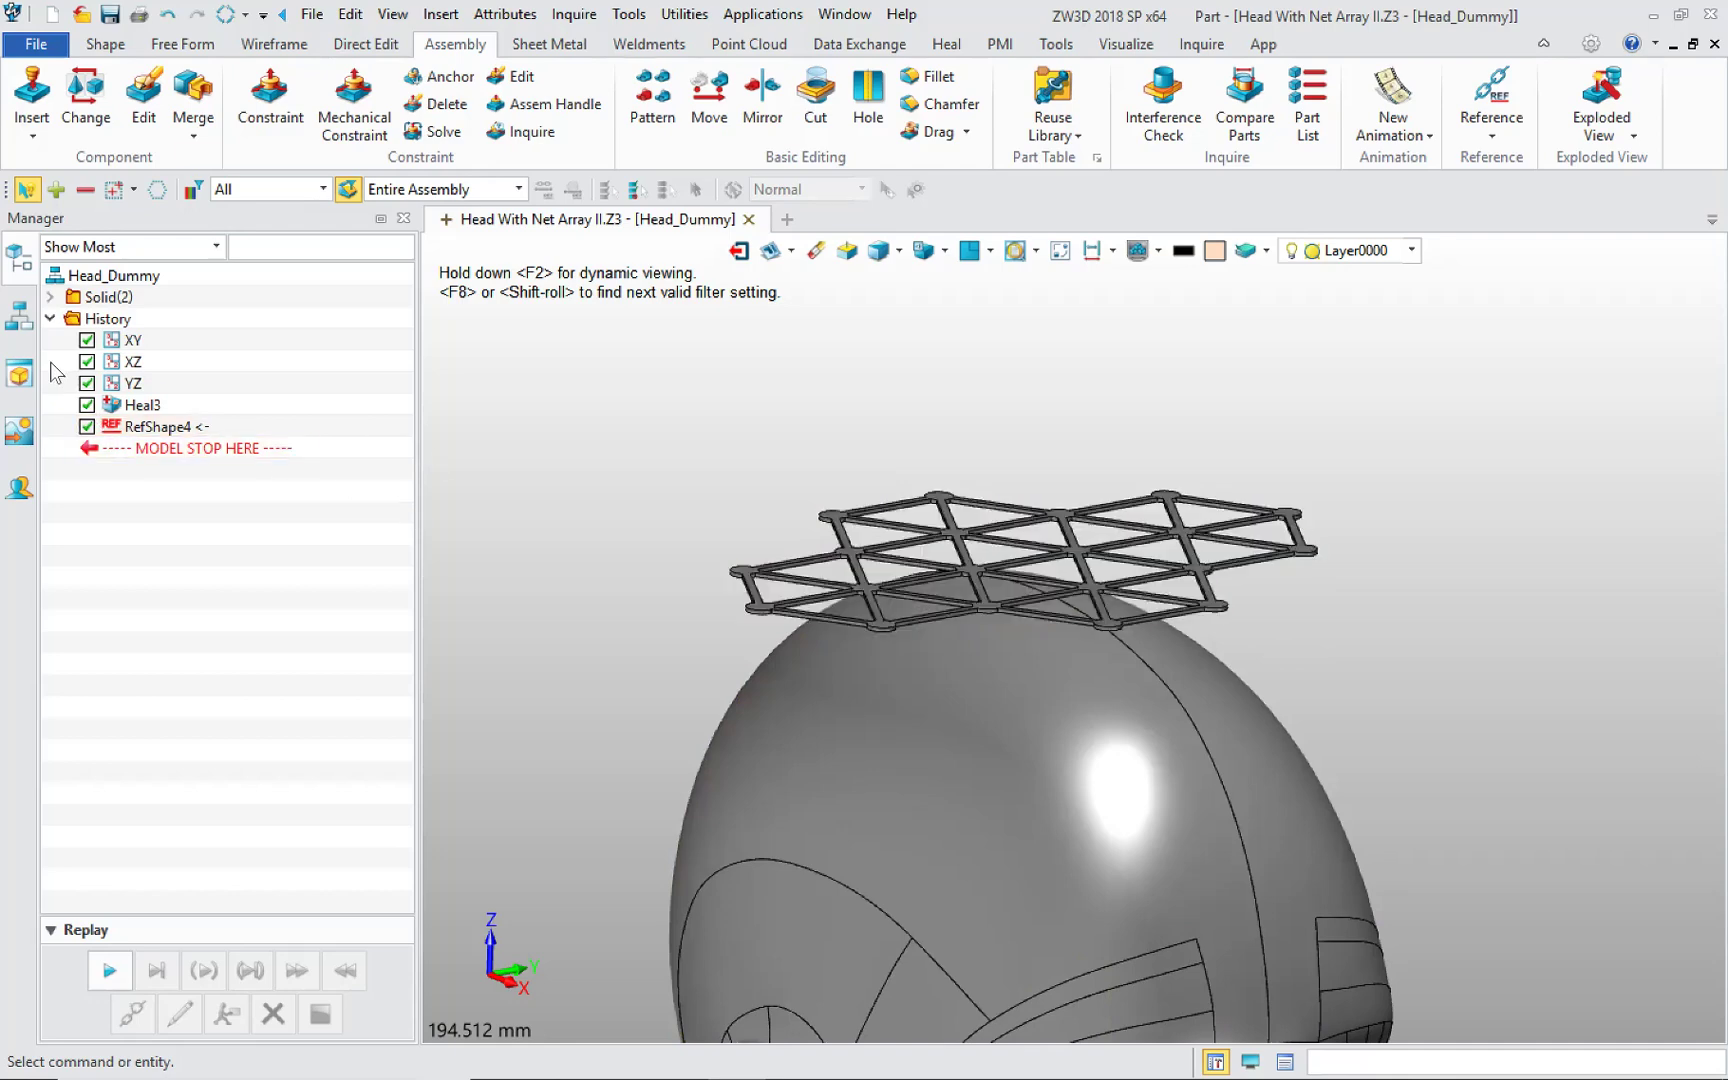
pyautogui.click(19, 315)
pyautogui.click(180, 297)
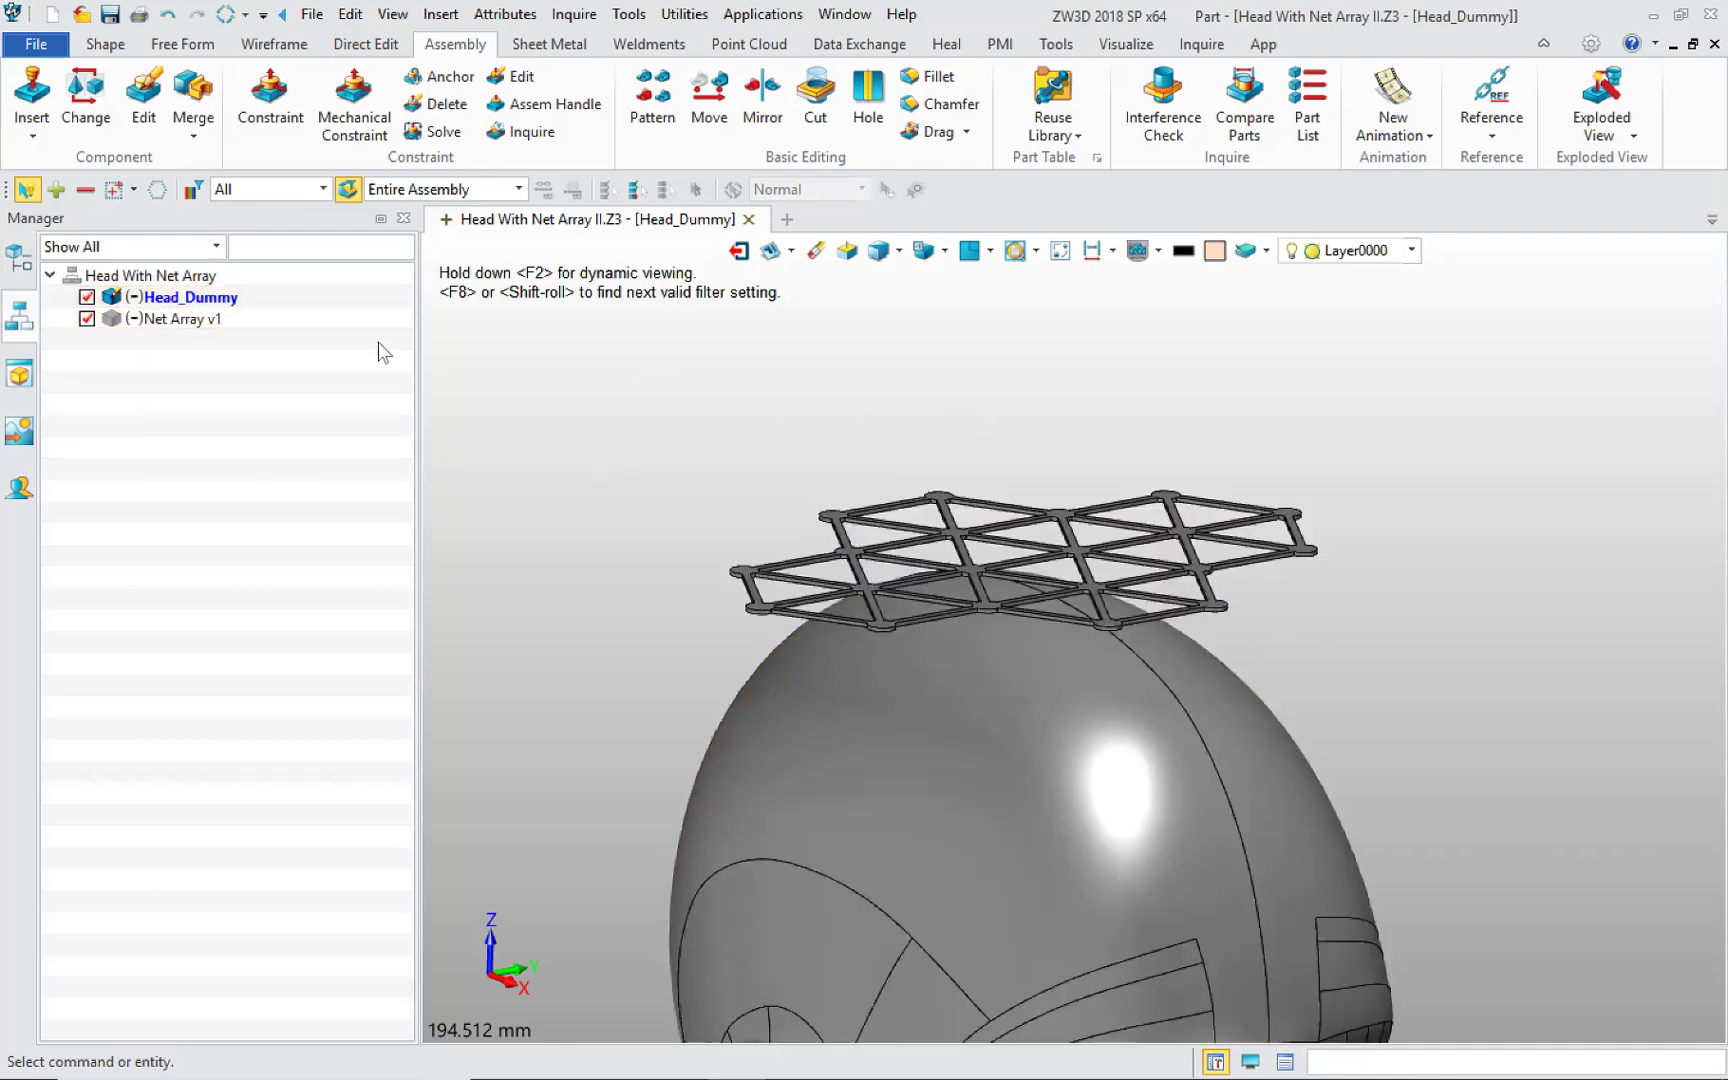
pyautogui.click(18, 260)
pyautogui.moveTo(1048, 422); pyautogui.dragTo(1045, 441, button='middle')
pyautogui.moveTo(1390, 468)
pyautogui.mouseDown(button='right')
pyautogui.moveTo(1369, 488)
pyautogui.moveTo(1441, 501)
pyautogui.moveTo(1375, 445)
pyautogui.mouseUp(button='right')
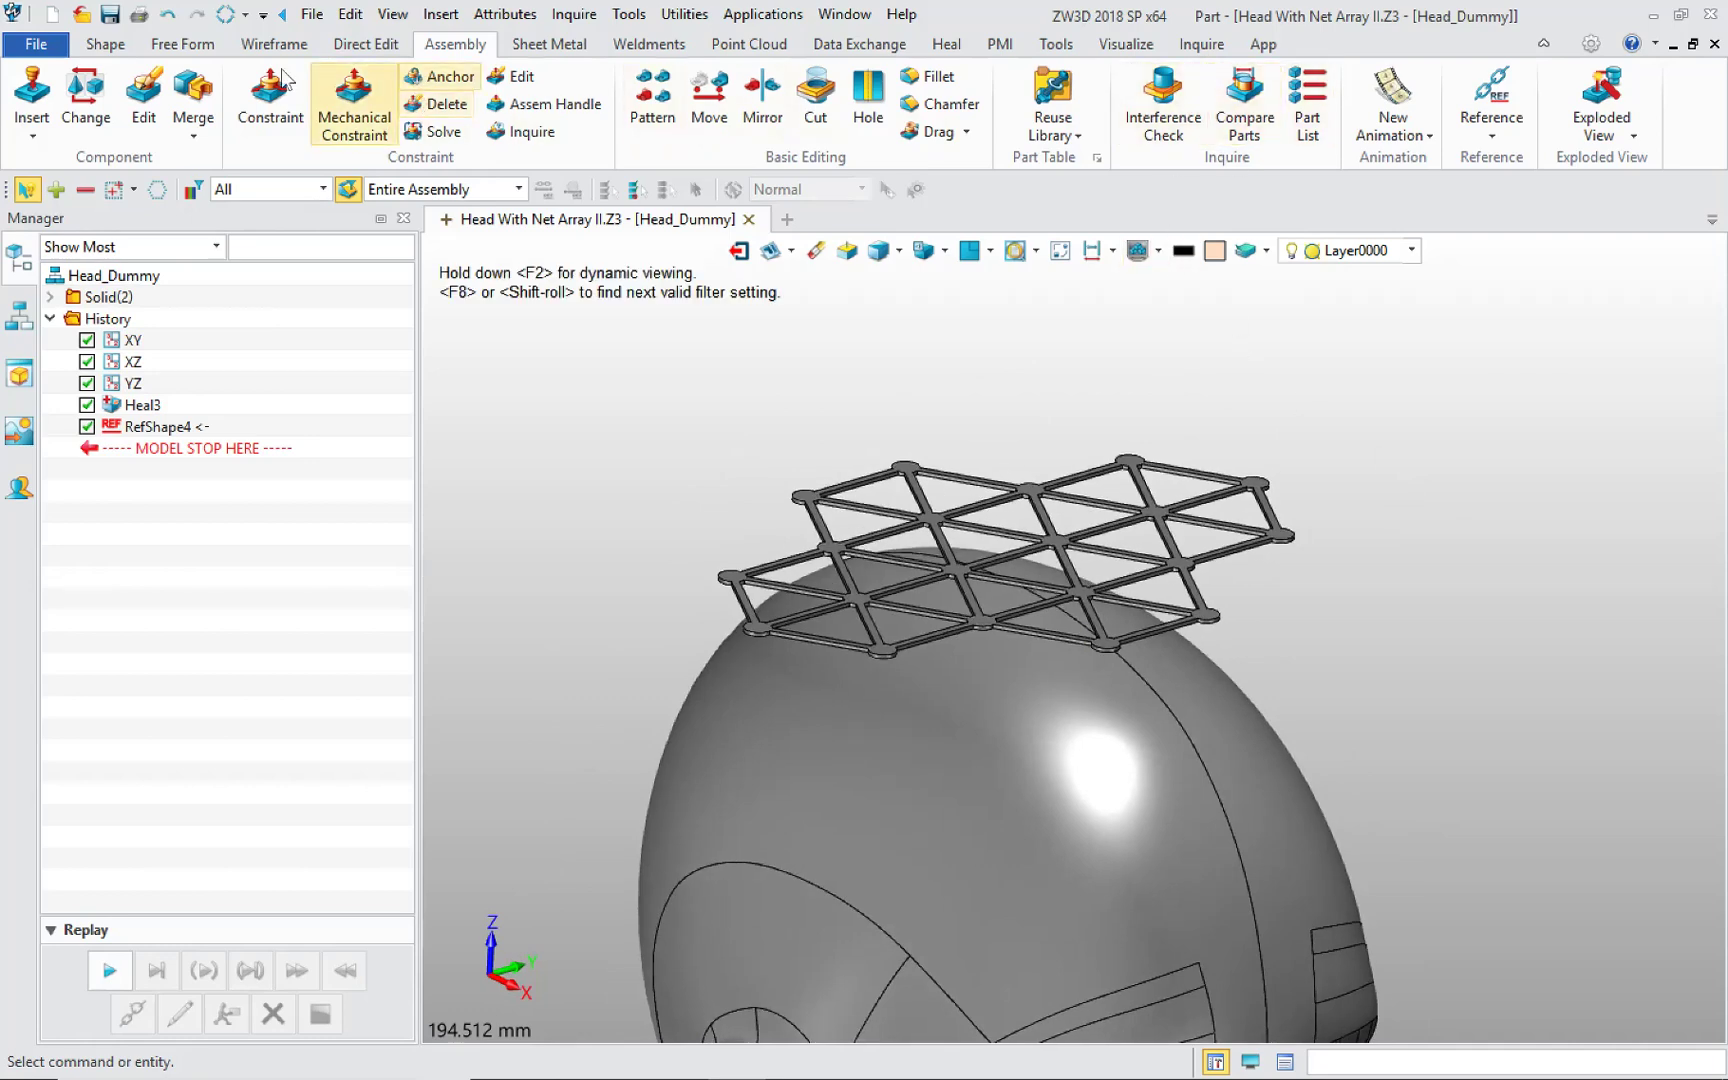
pyautogui.click(108, 45)
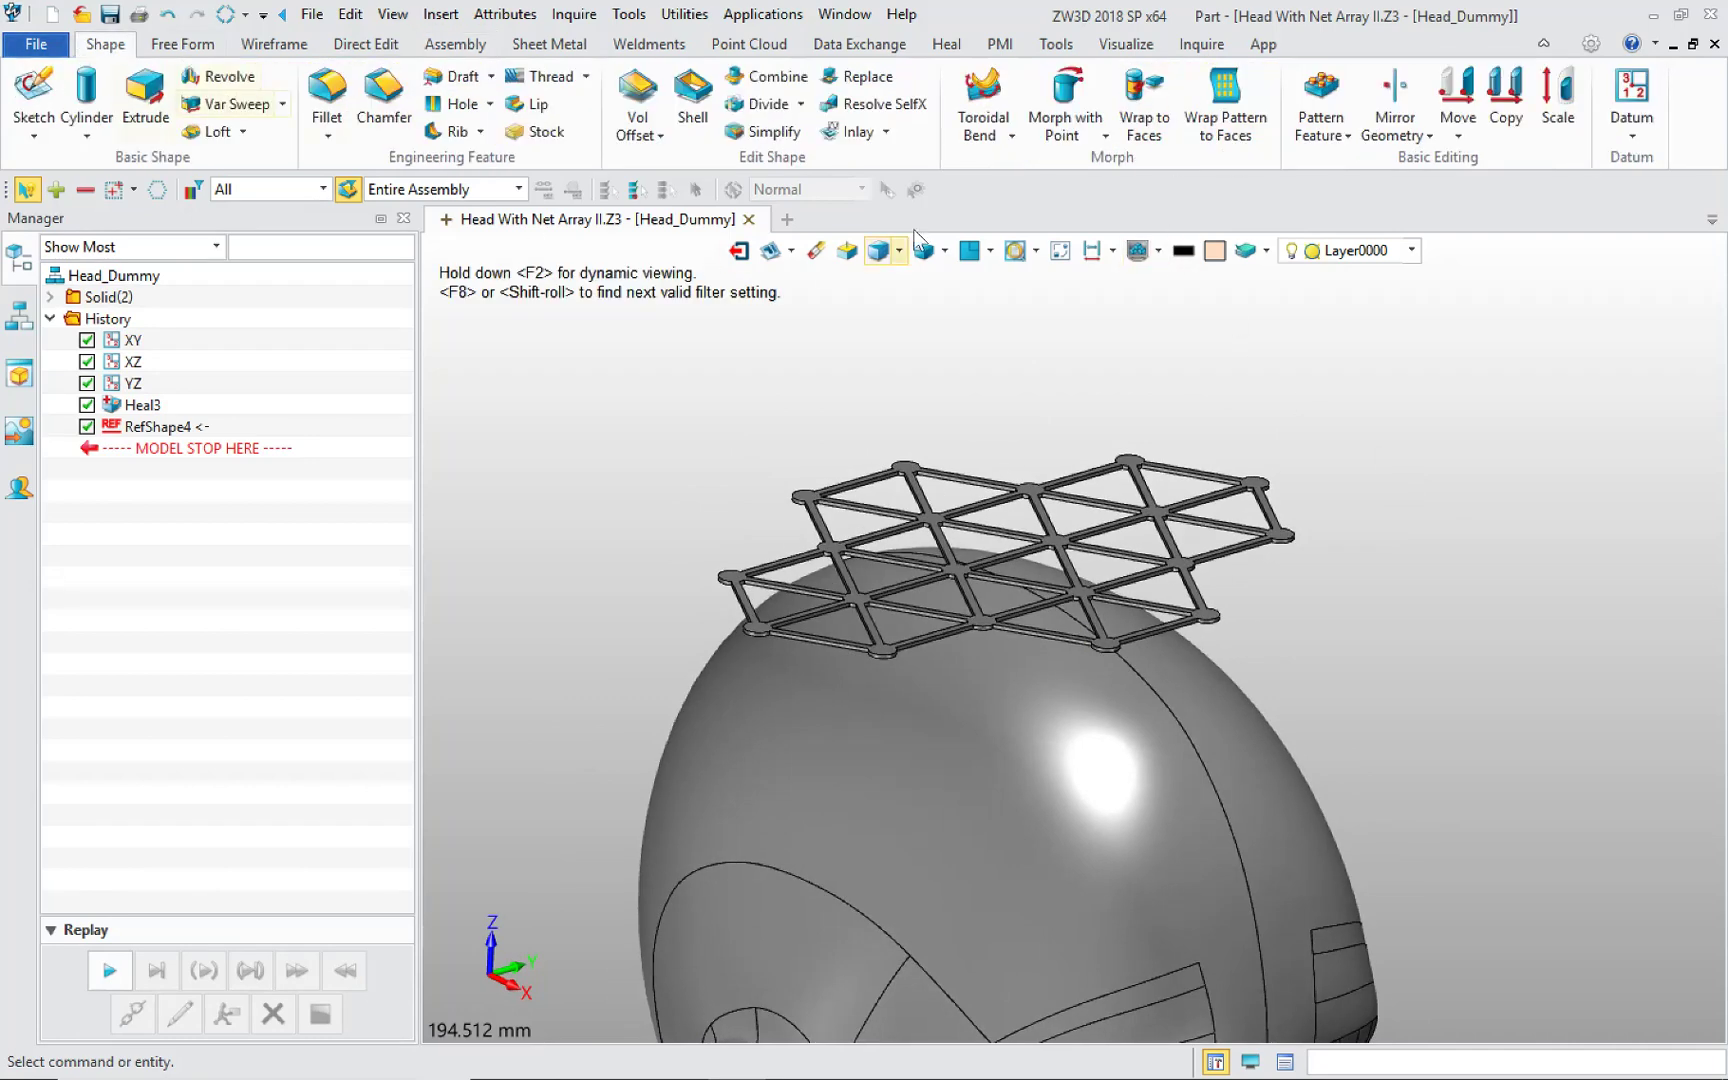
pyautogui.click(1140, 100)
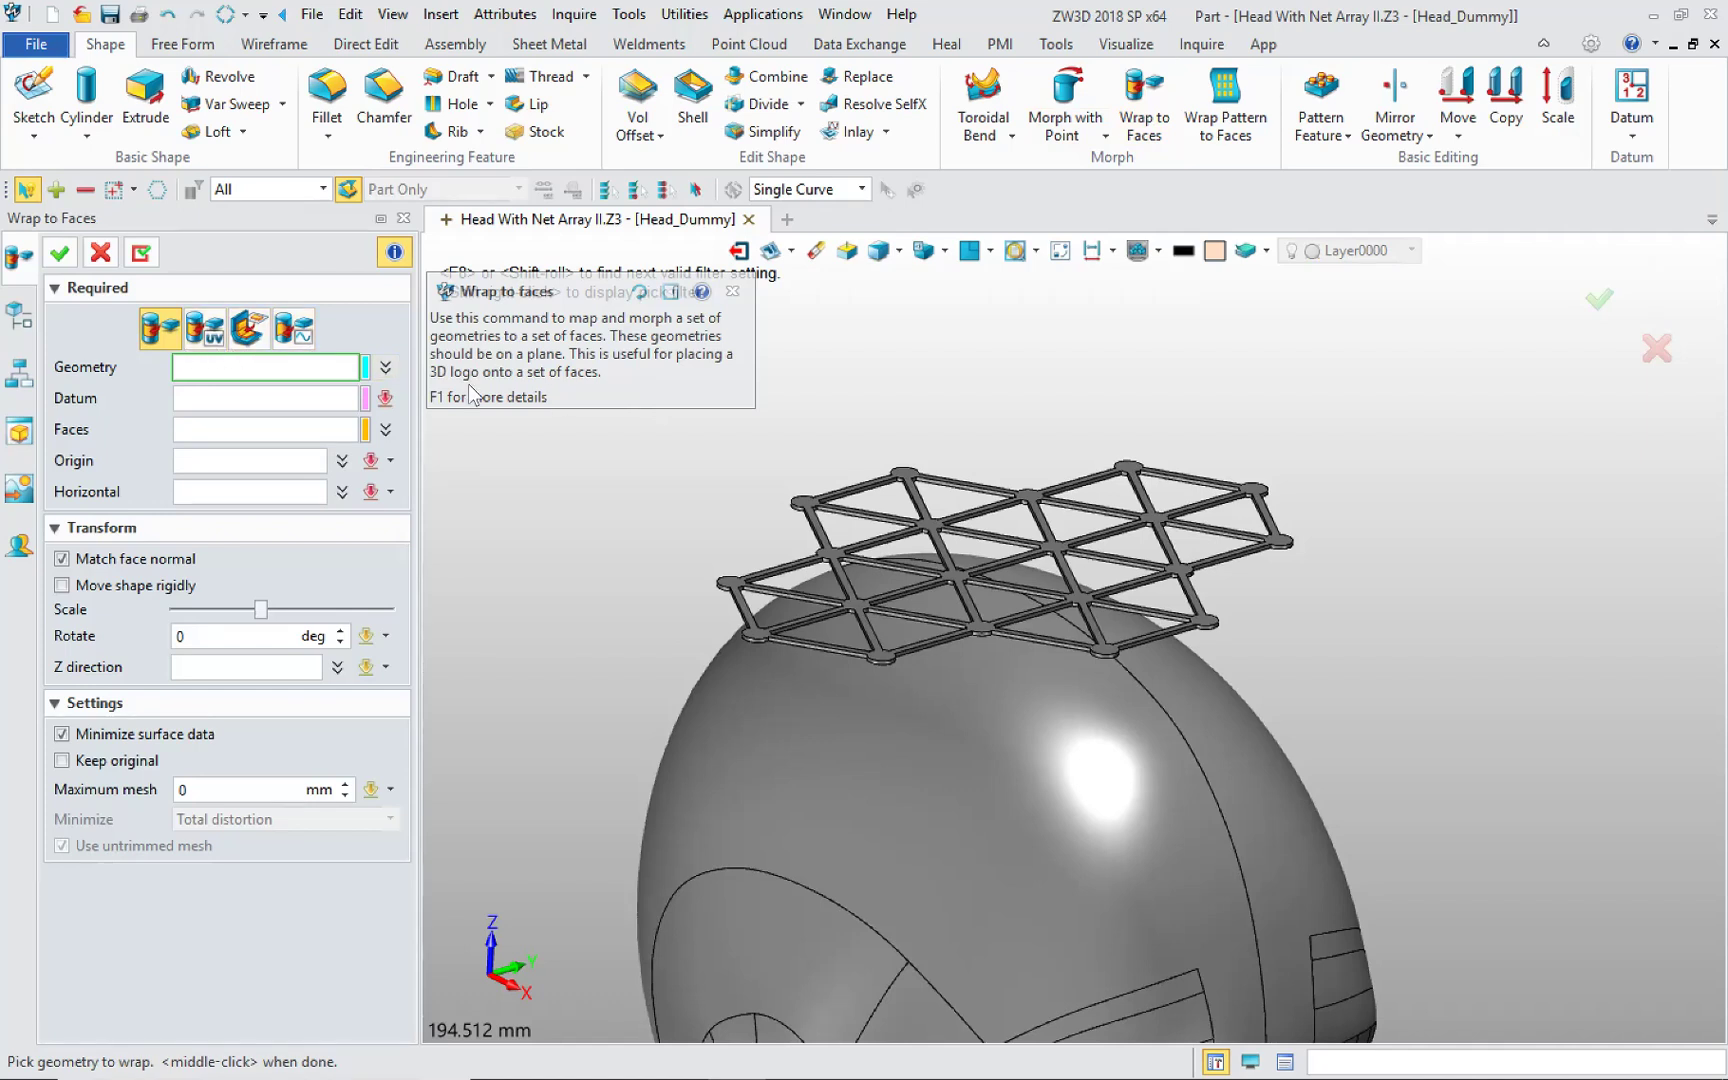
pyautogui.click(100, 253)
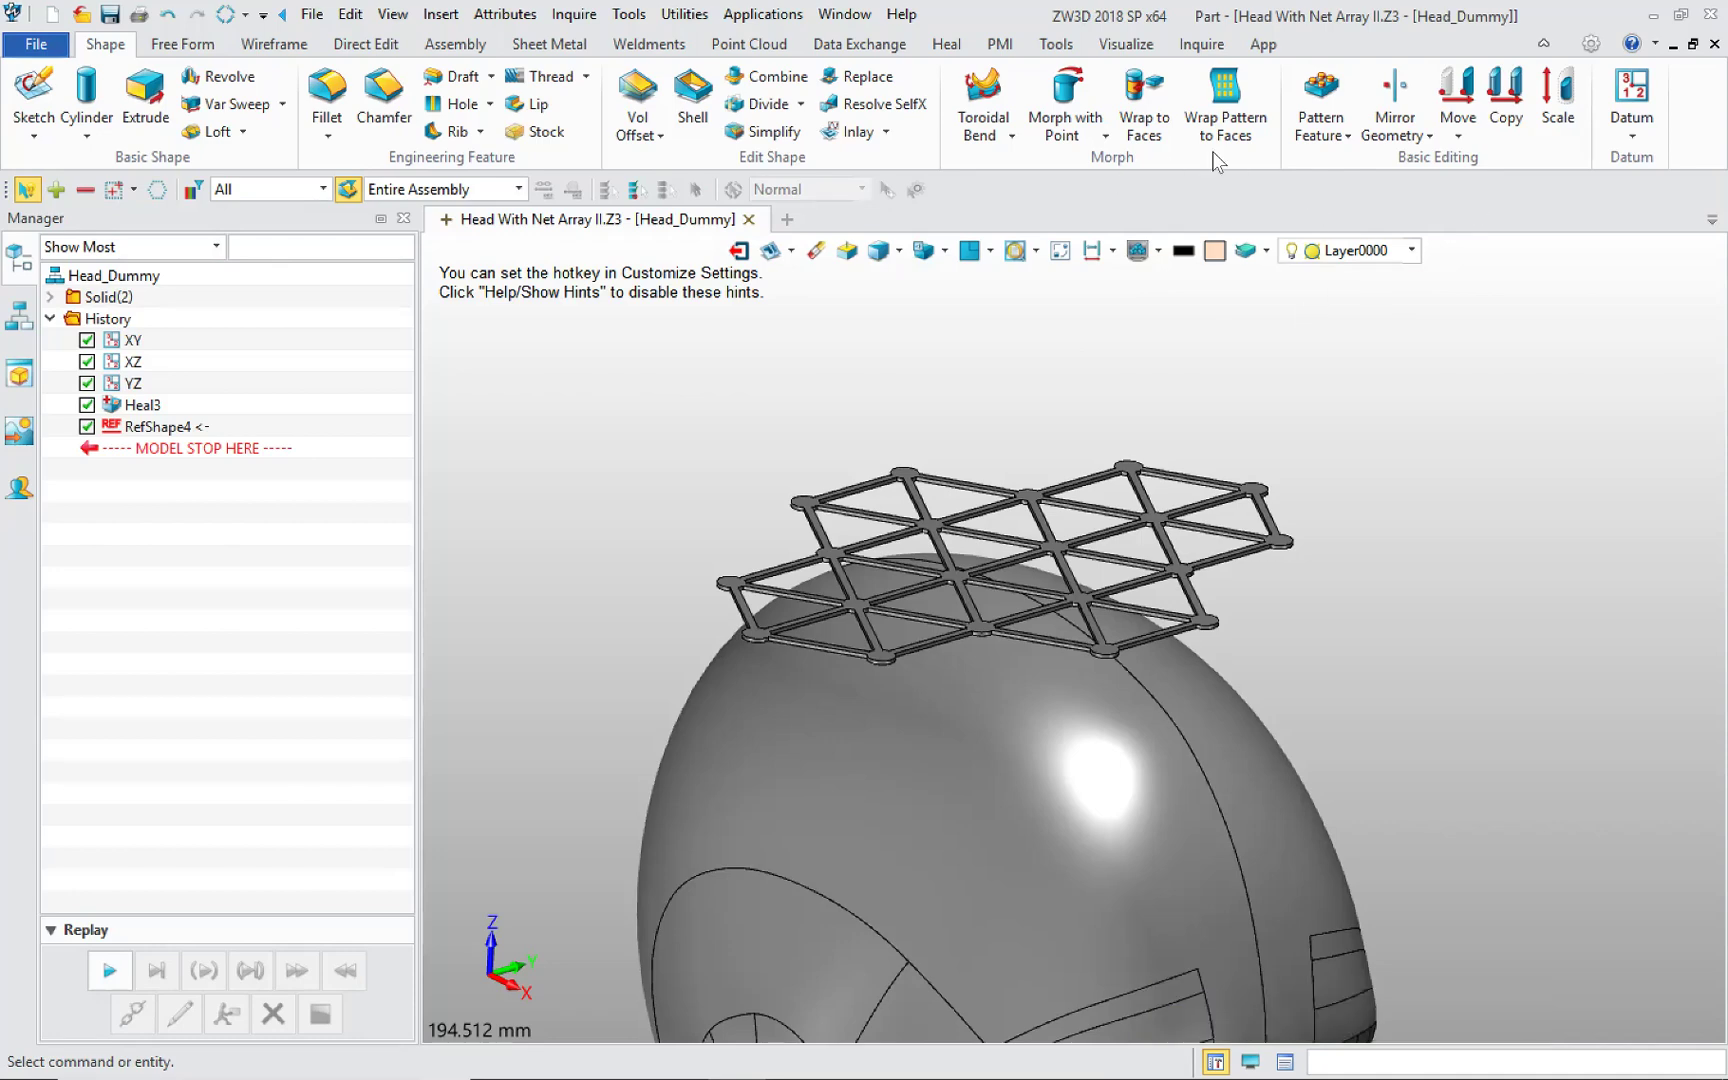
# Step: Start Wrap to Faces and place a new datum plane on the edge of a central strut of the net array
pyautogui.click(1140, 86)
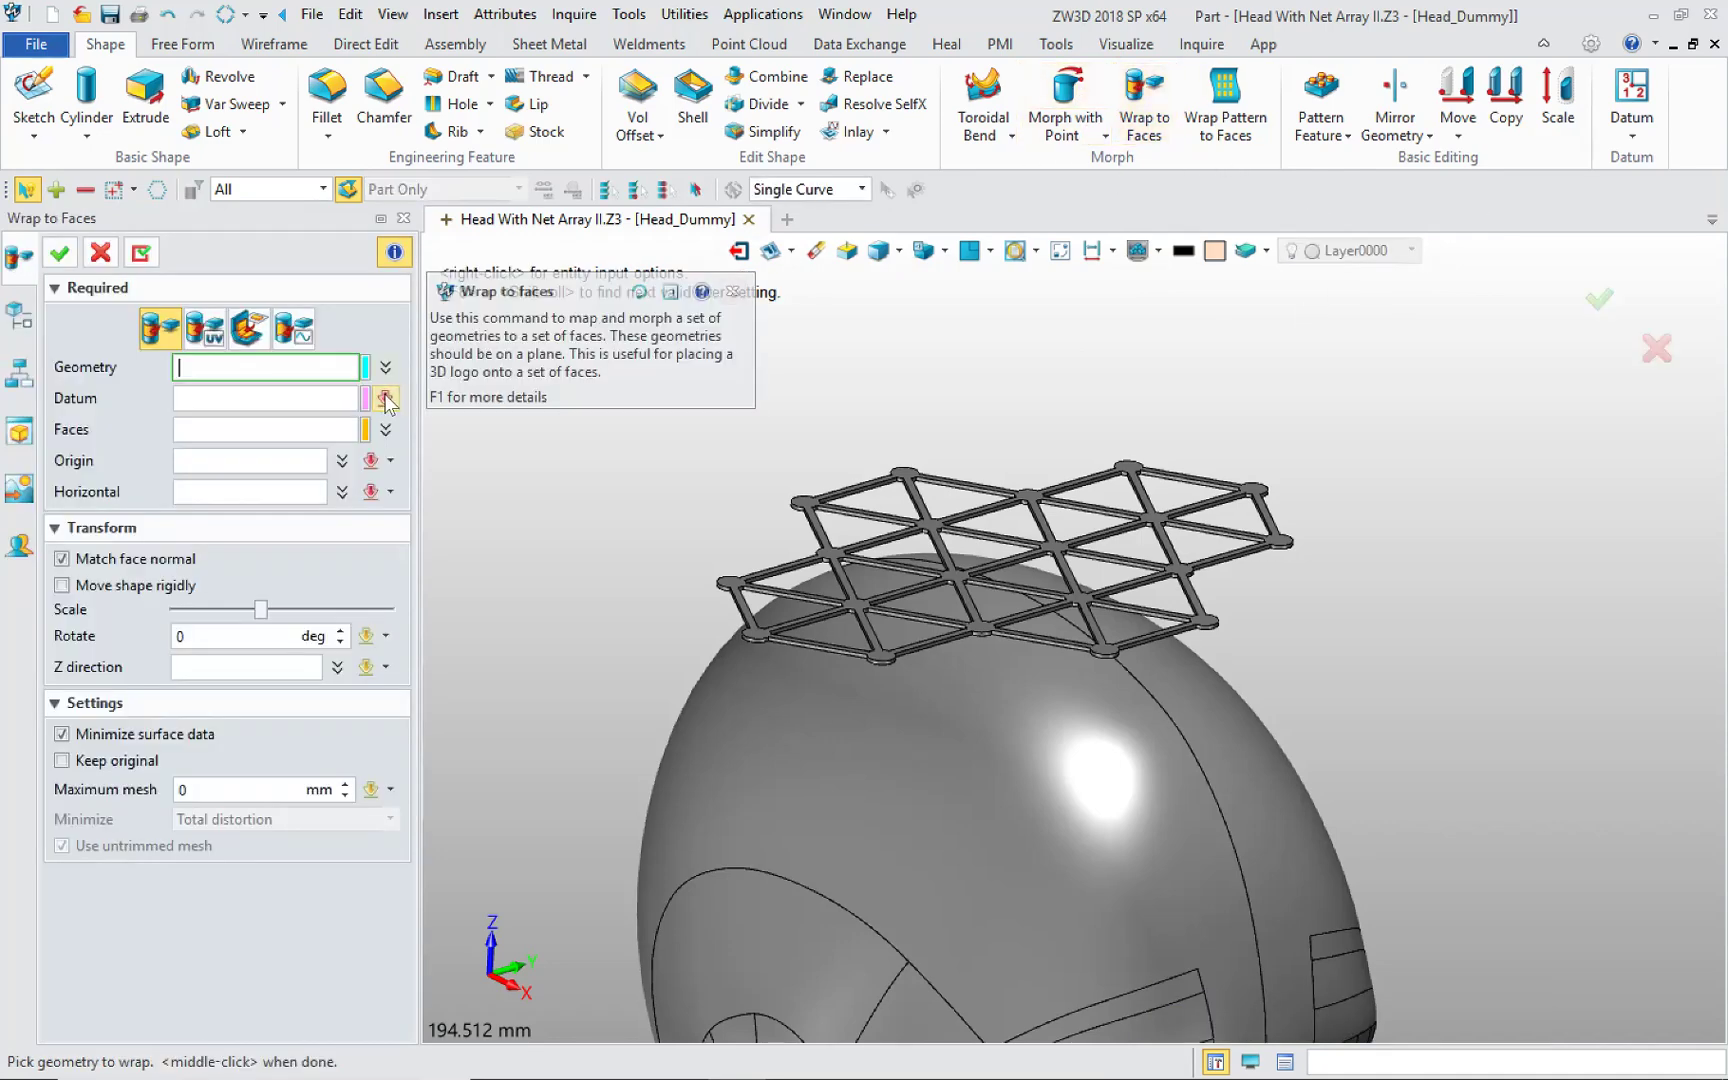
pyautogui.click(386, 400)
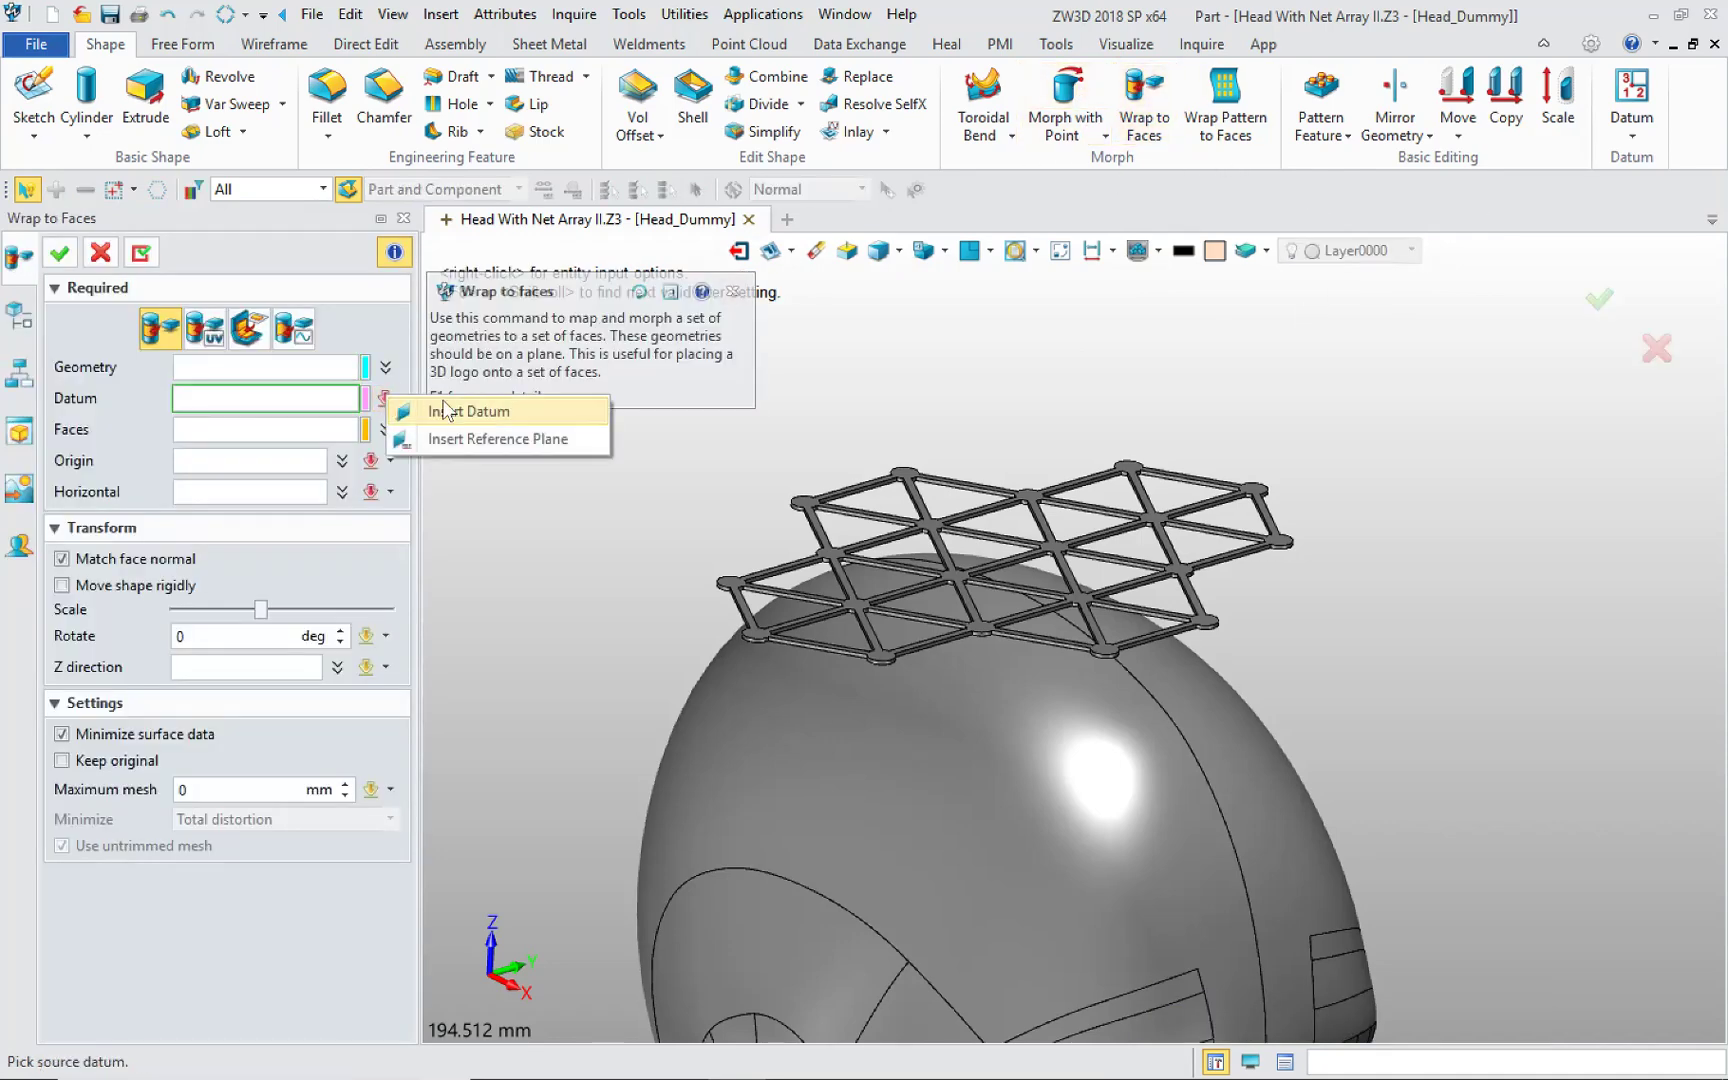
pyautogui.click(500, 414)
pyautogui.click(991, 485)
pyautogui.scroll(5, 991, 485)
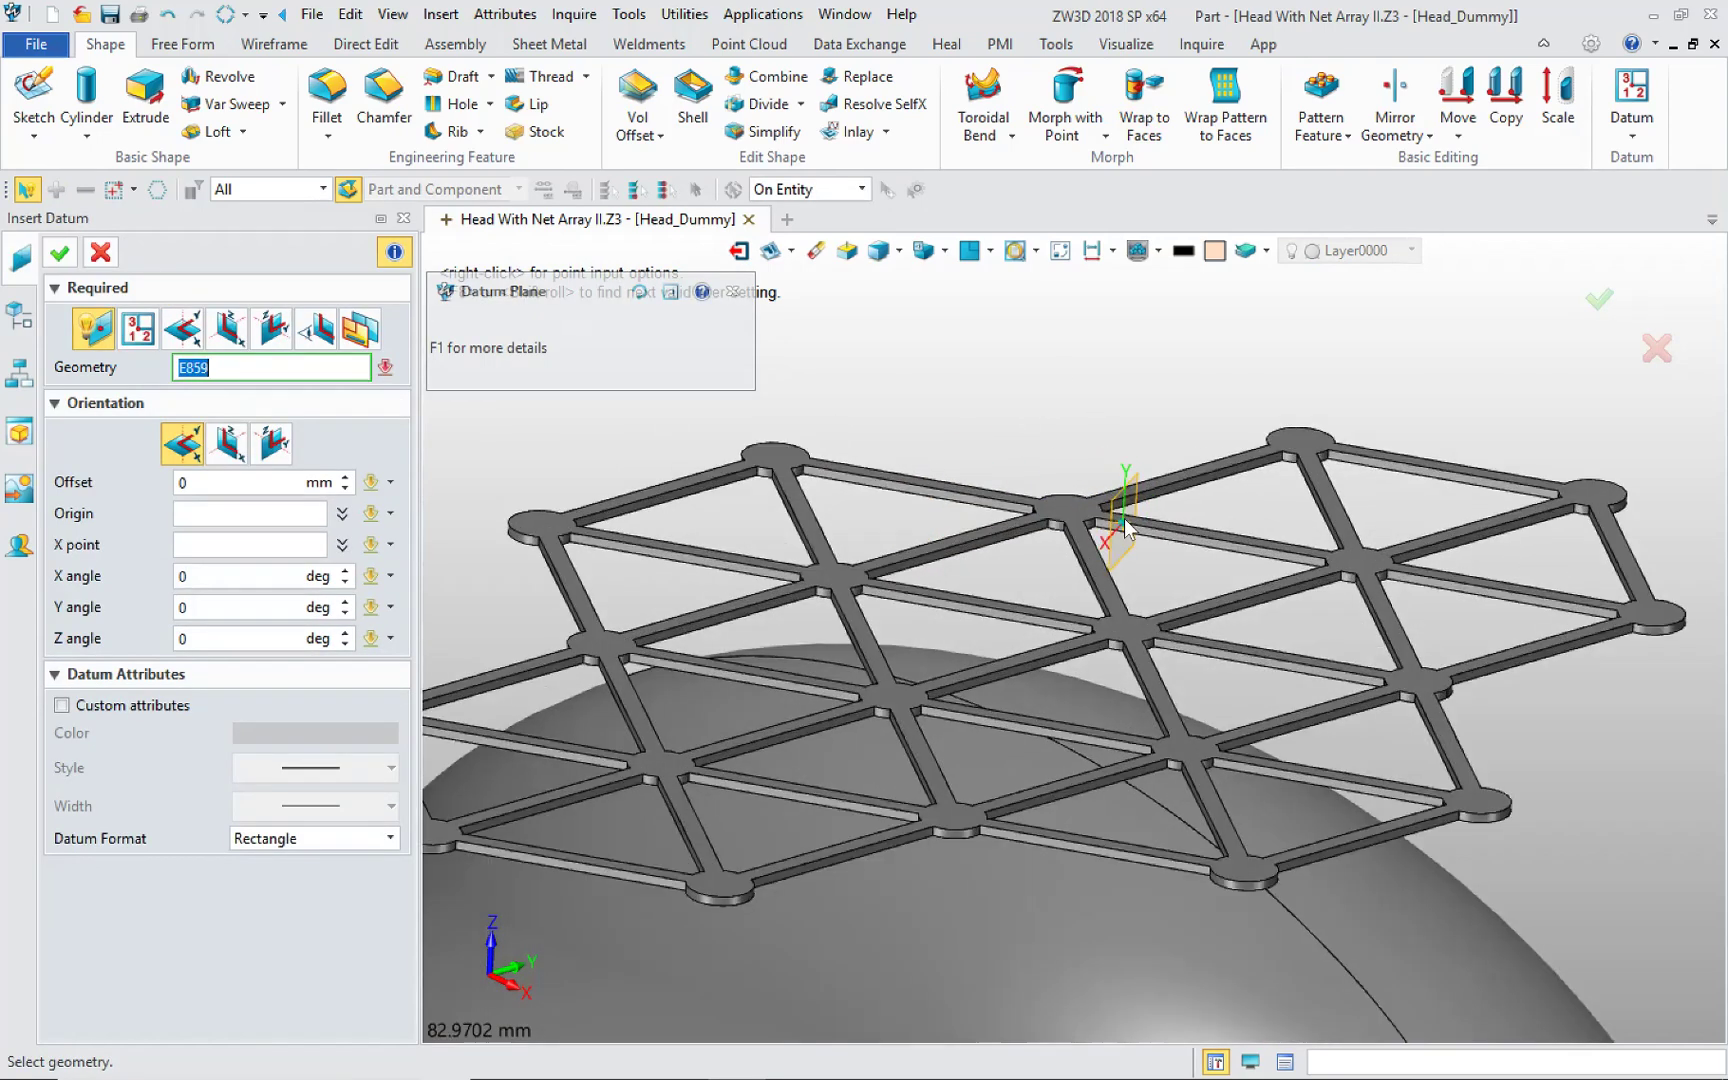
pyautogui.scroll(5, 1054, 675)
pyautogui.click(980, 662)
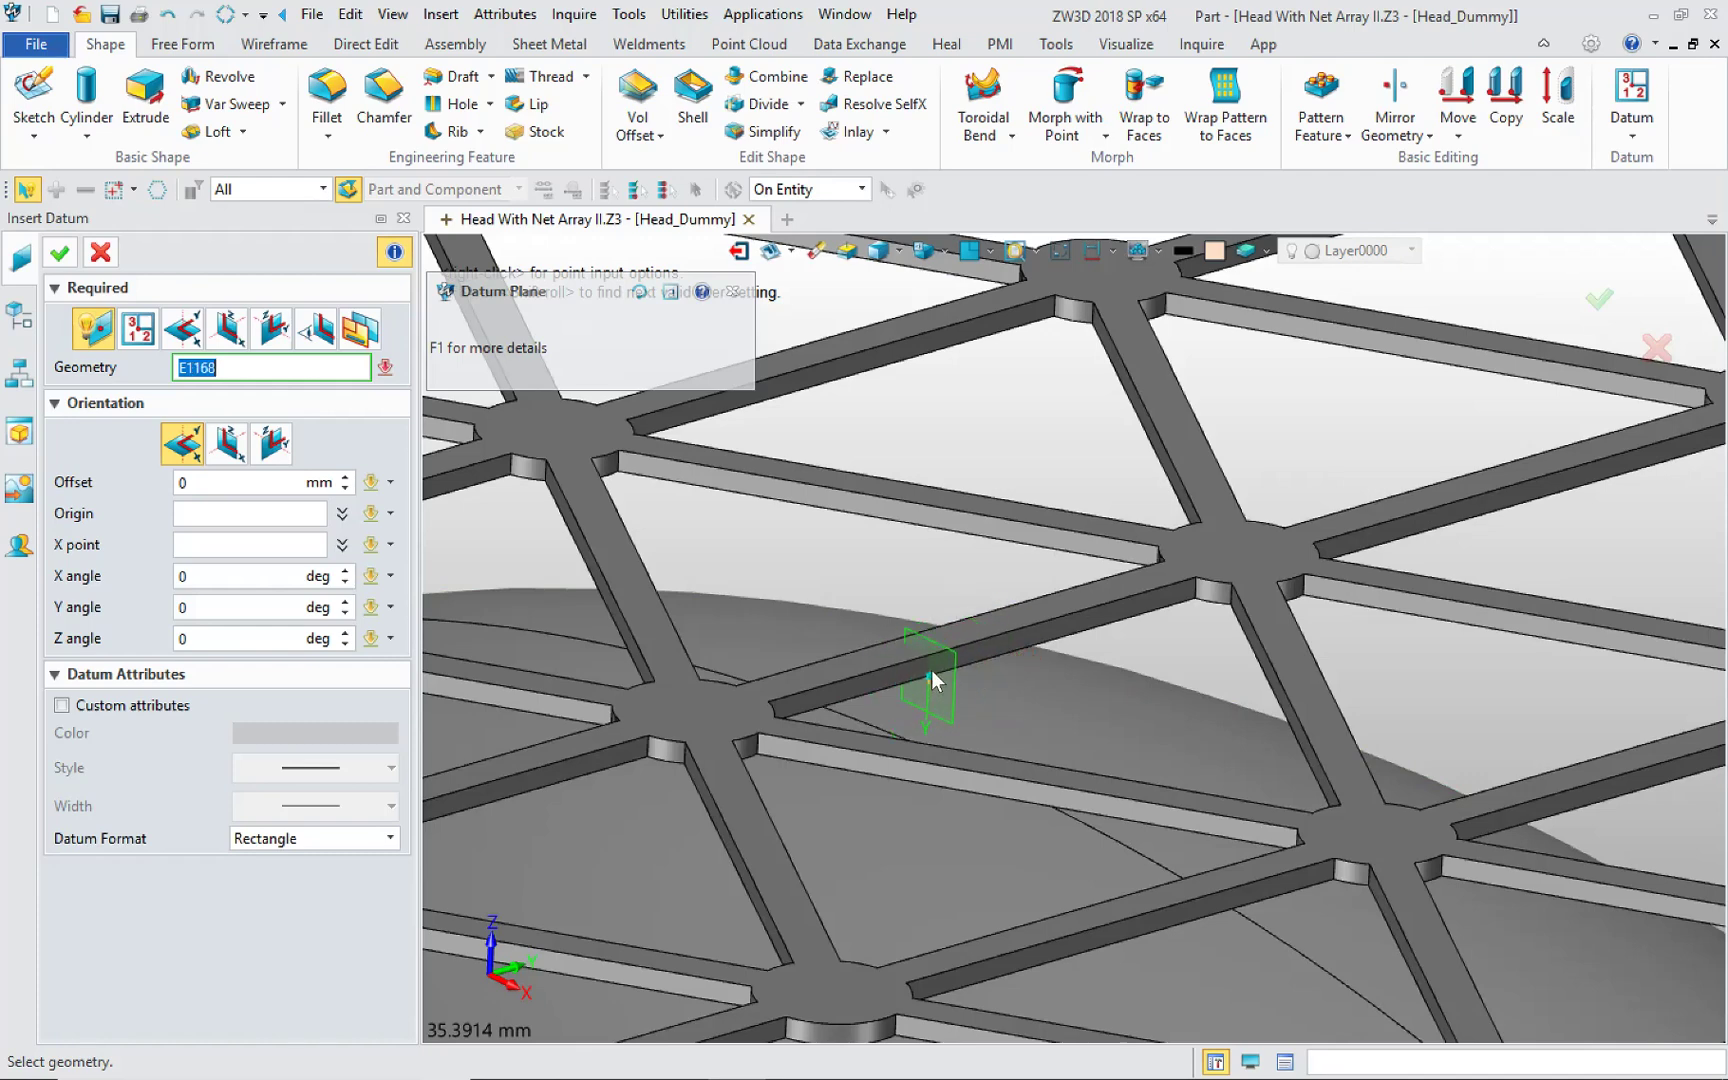
pyautogui.click(970, 668)
pyautogui.scroll(-5, 991, 656)
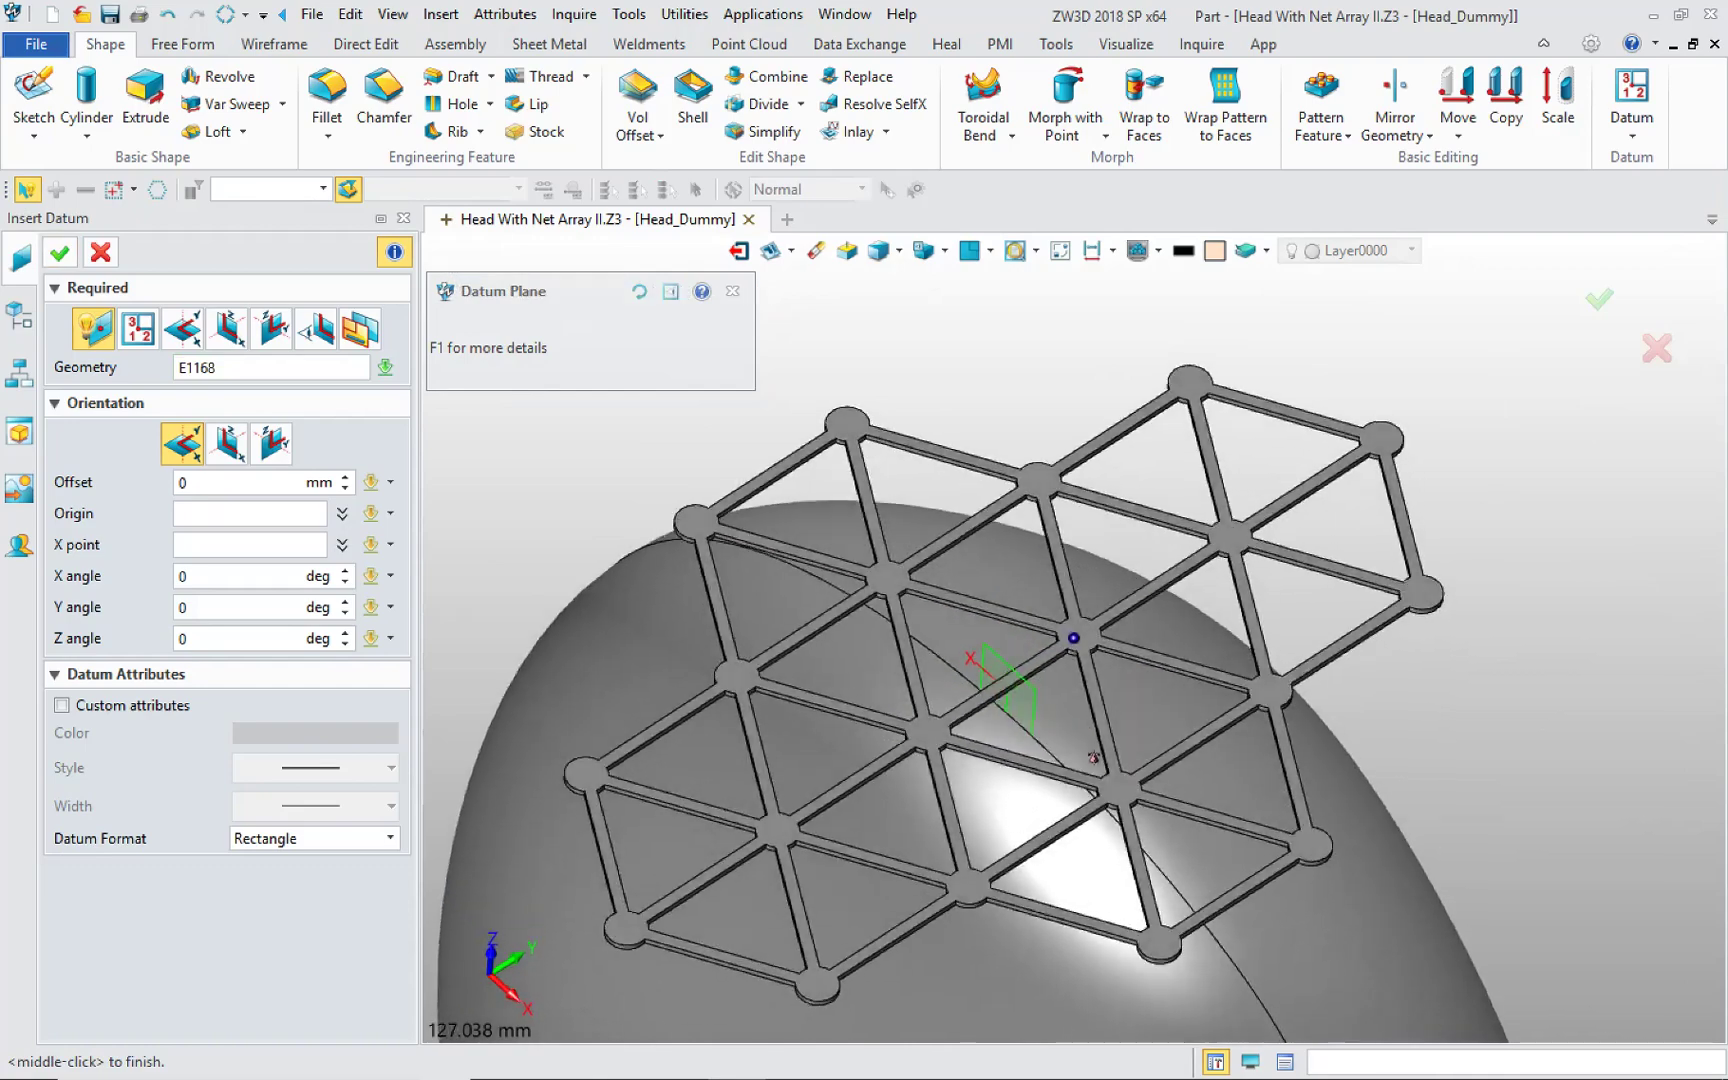
pyautogui.scroll(6, 1093, 757)
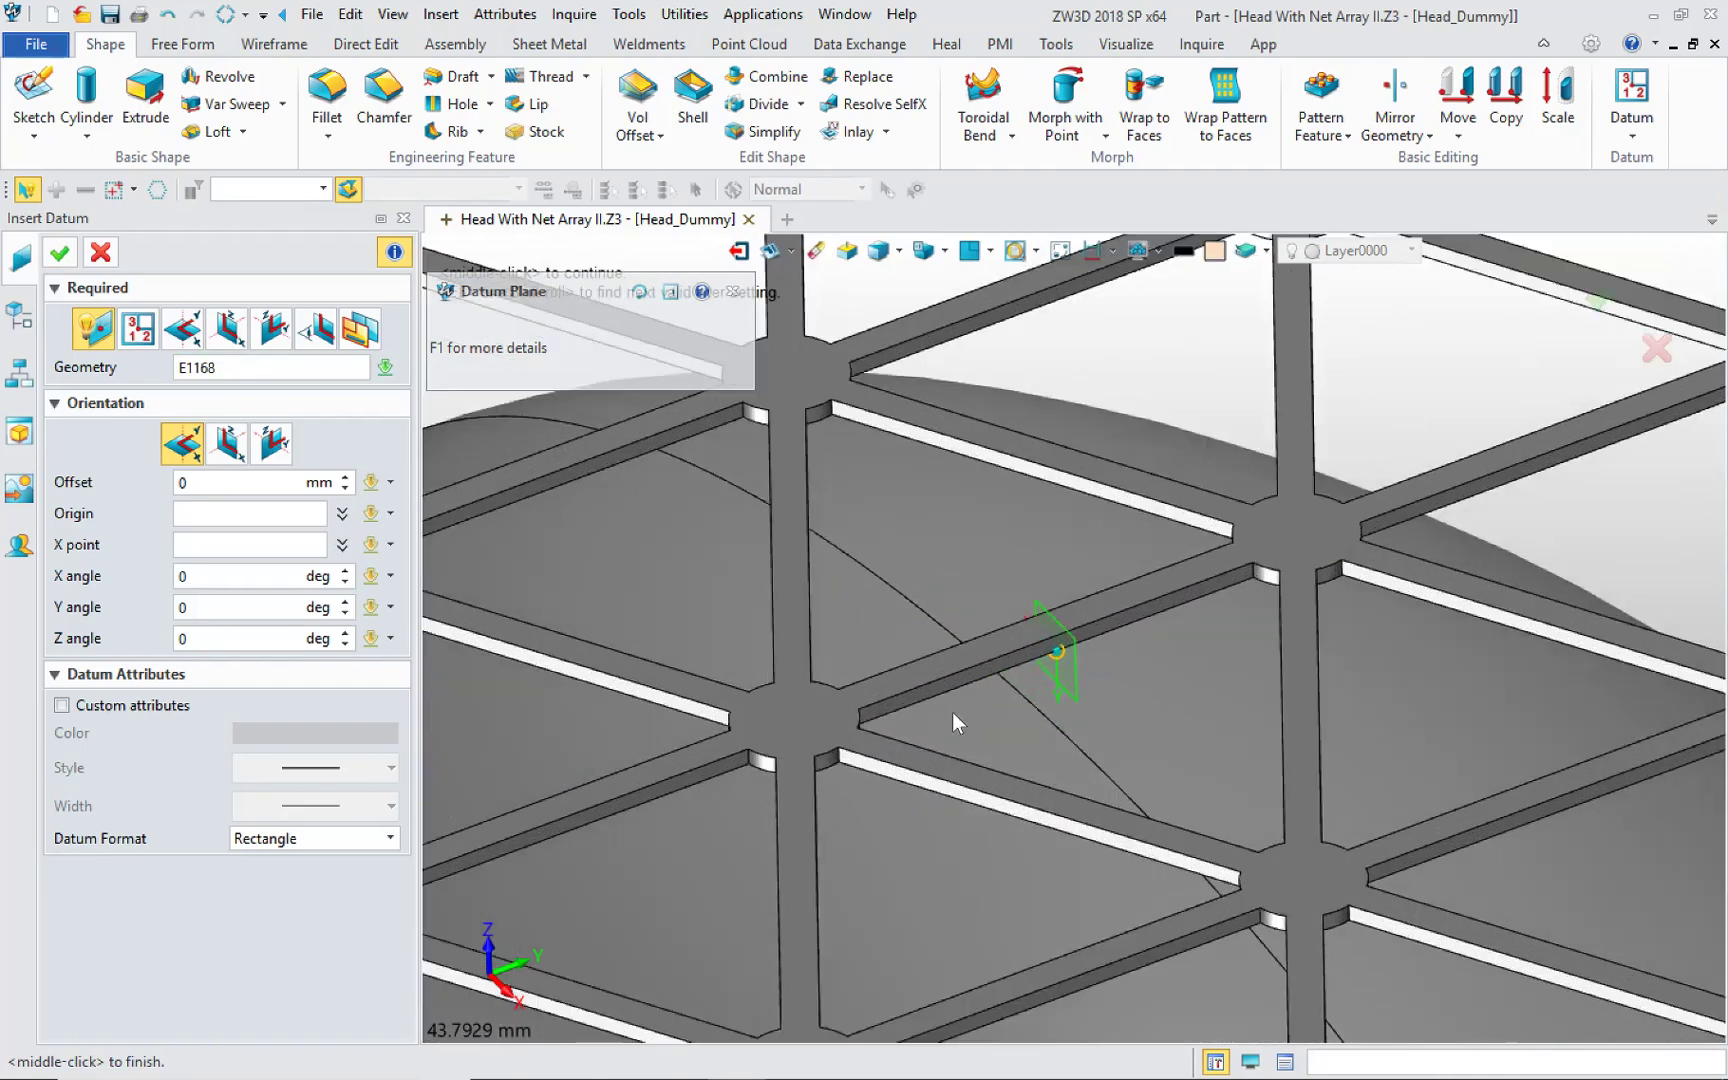
pyautogui.moveTo(953, 713); pyautogui.dragTo(873, 749, button='middle')
# Step: Orient the datum plane flat with the net array and insert it as the wrap datum
pyautogui.click(228, 443)
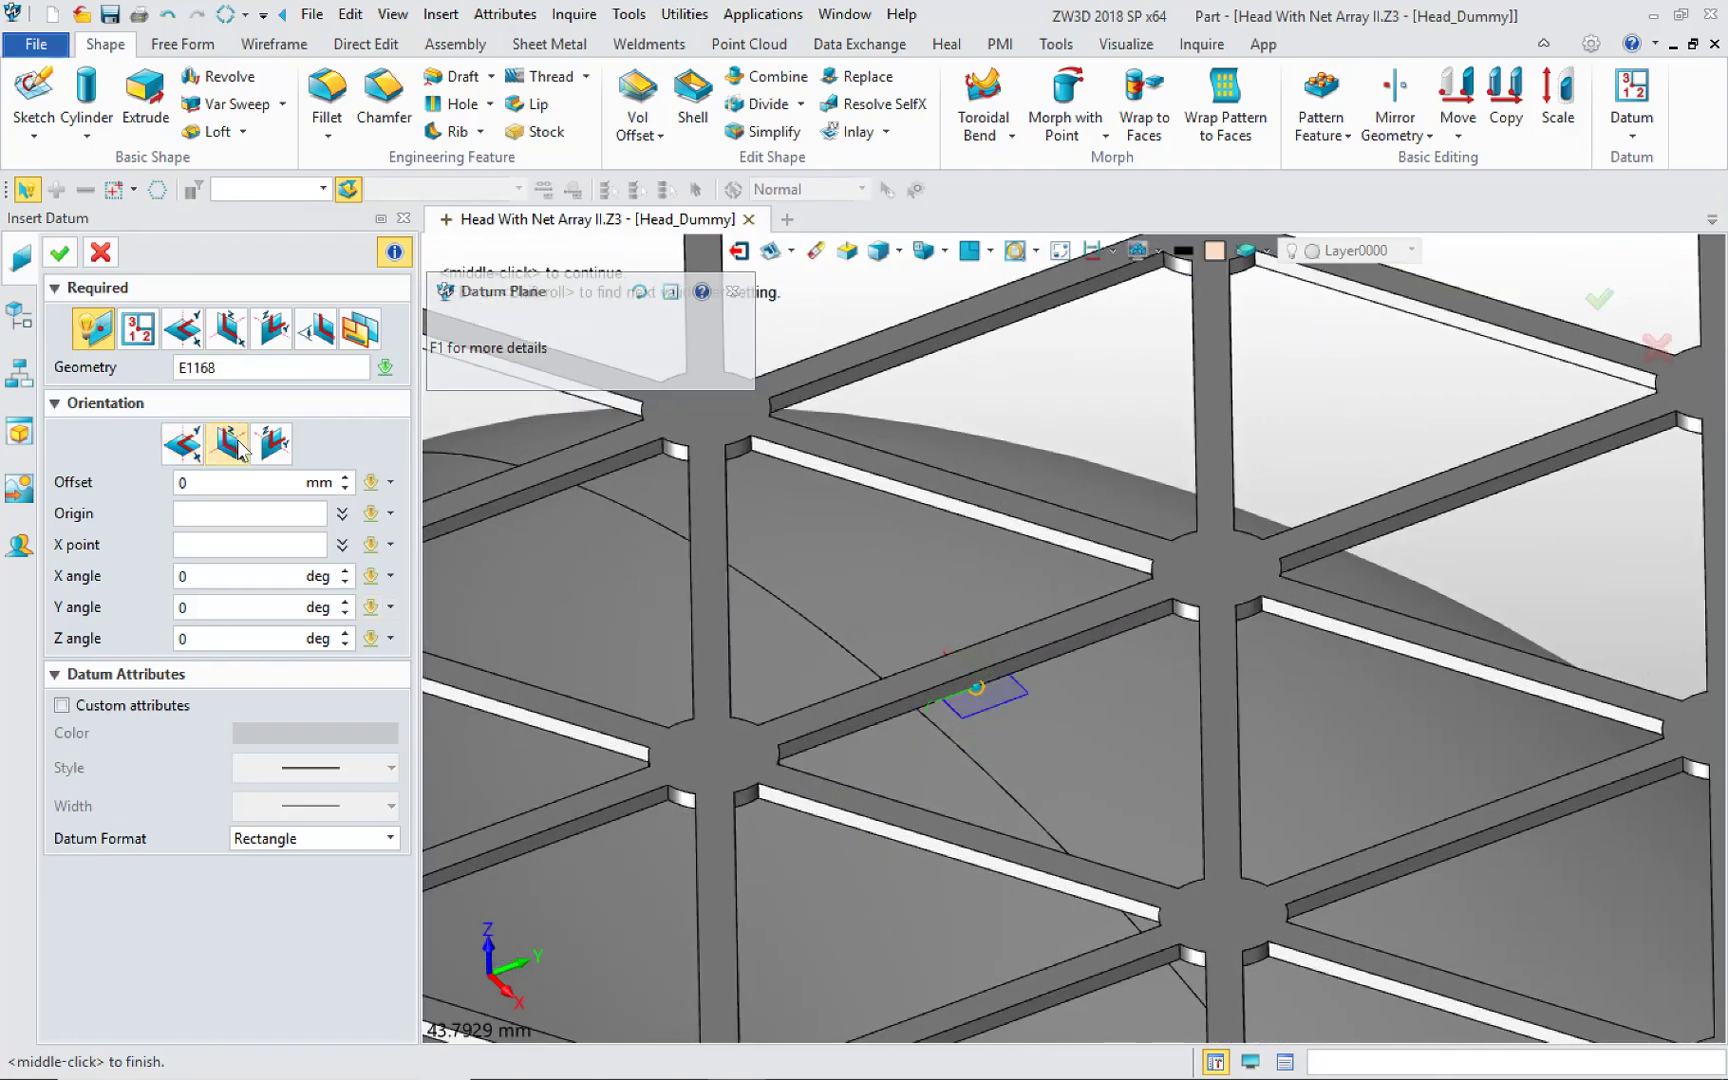
pyautogui.scroll(-5, 1254, 657)
pyautogui.moveTo(1254, 603); pyautogui.dragTo(1338, 556, button='right')
pyautogui.click(1599, 302)
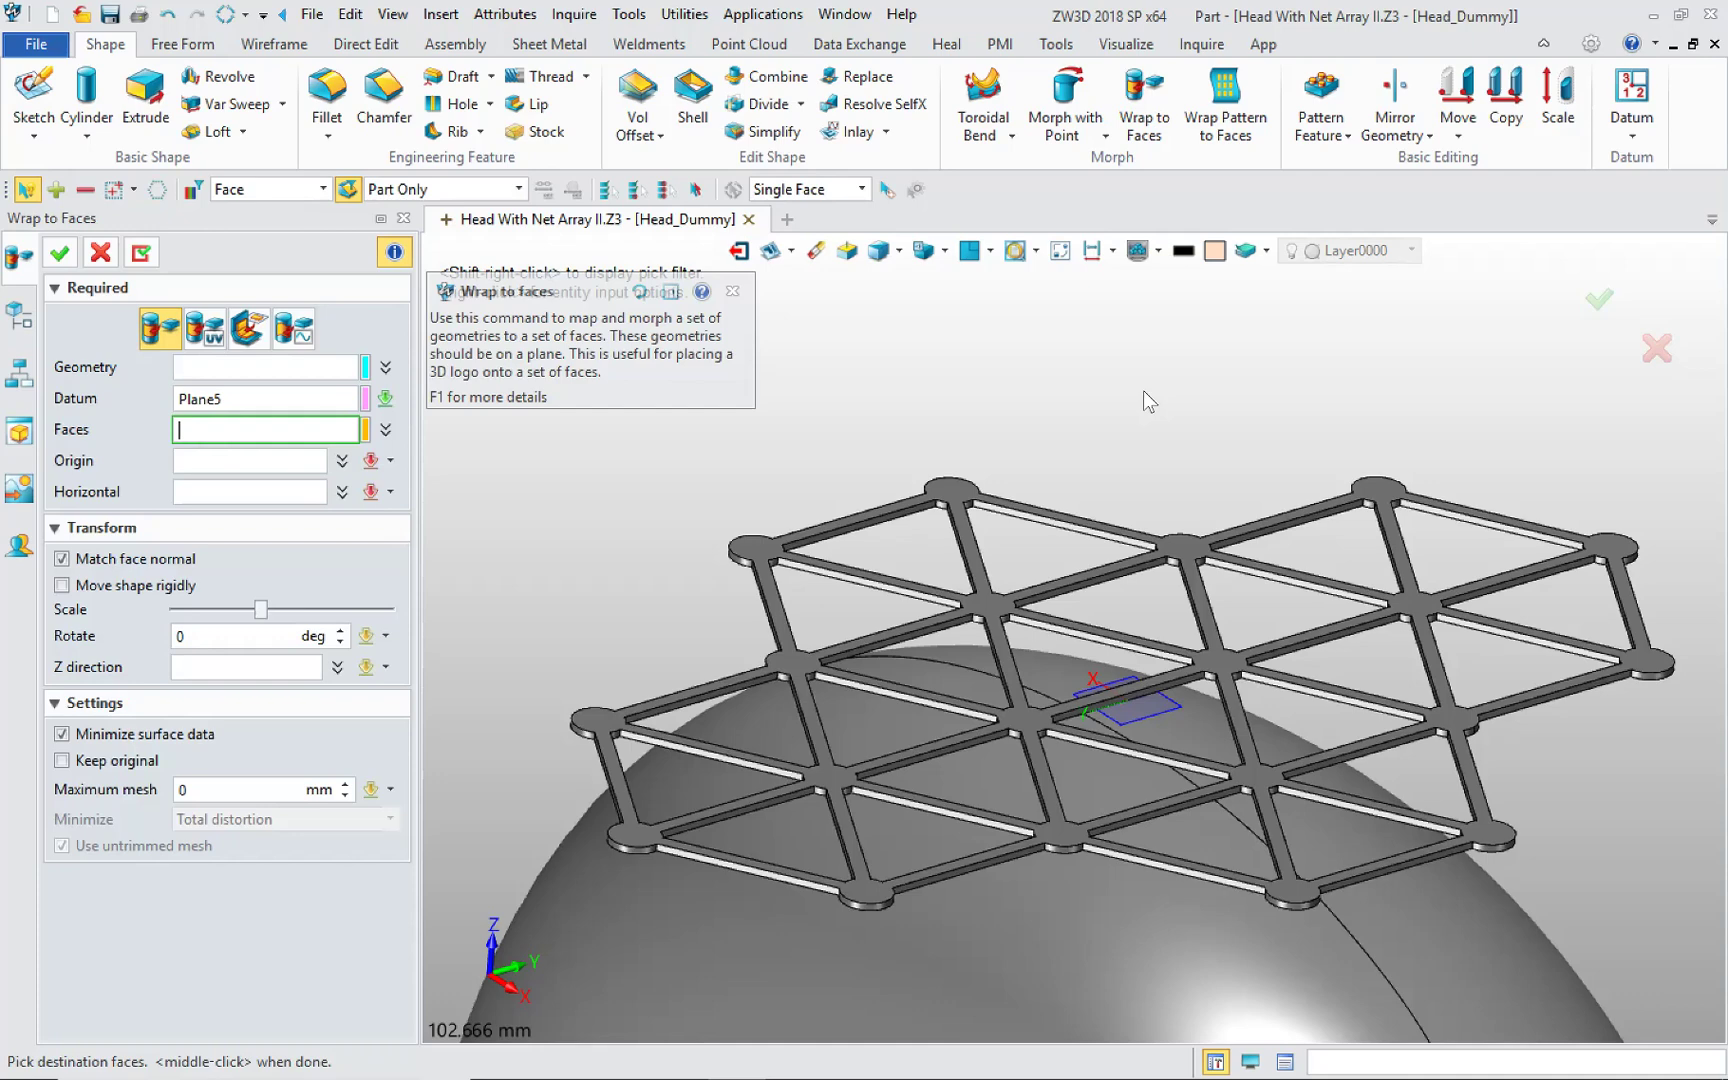
# Step: Choose the net array as the geometry to wrap and the two large upper skull faces as destination faces
pyautogui.scroll(-1, 1068, 424)
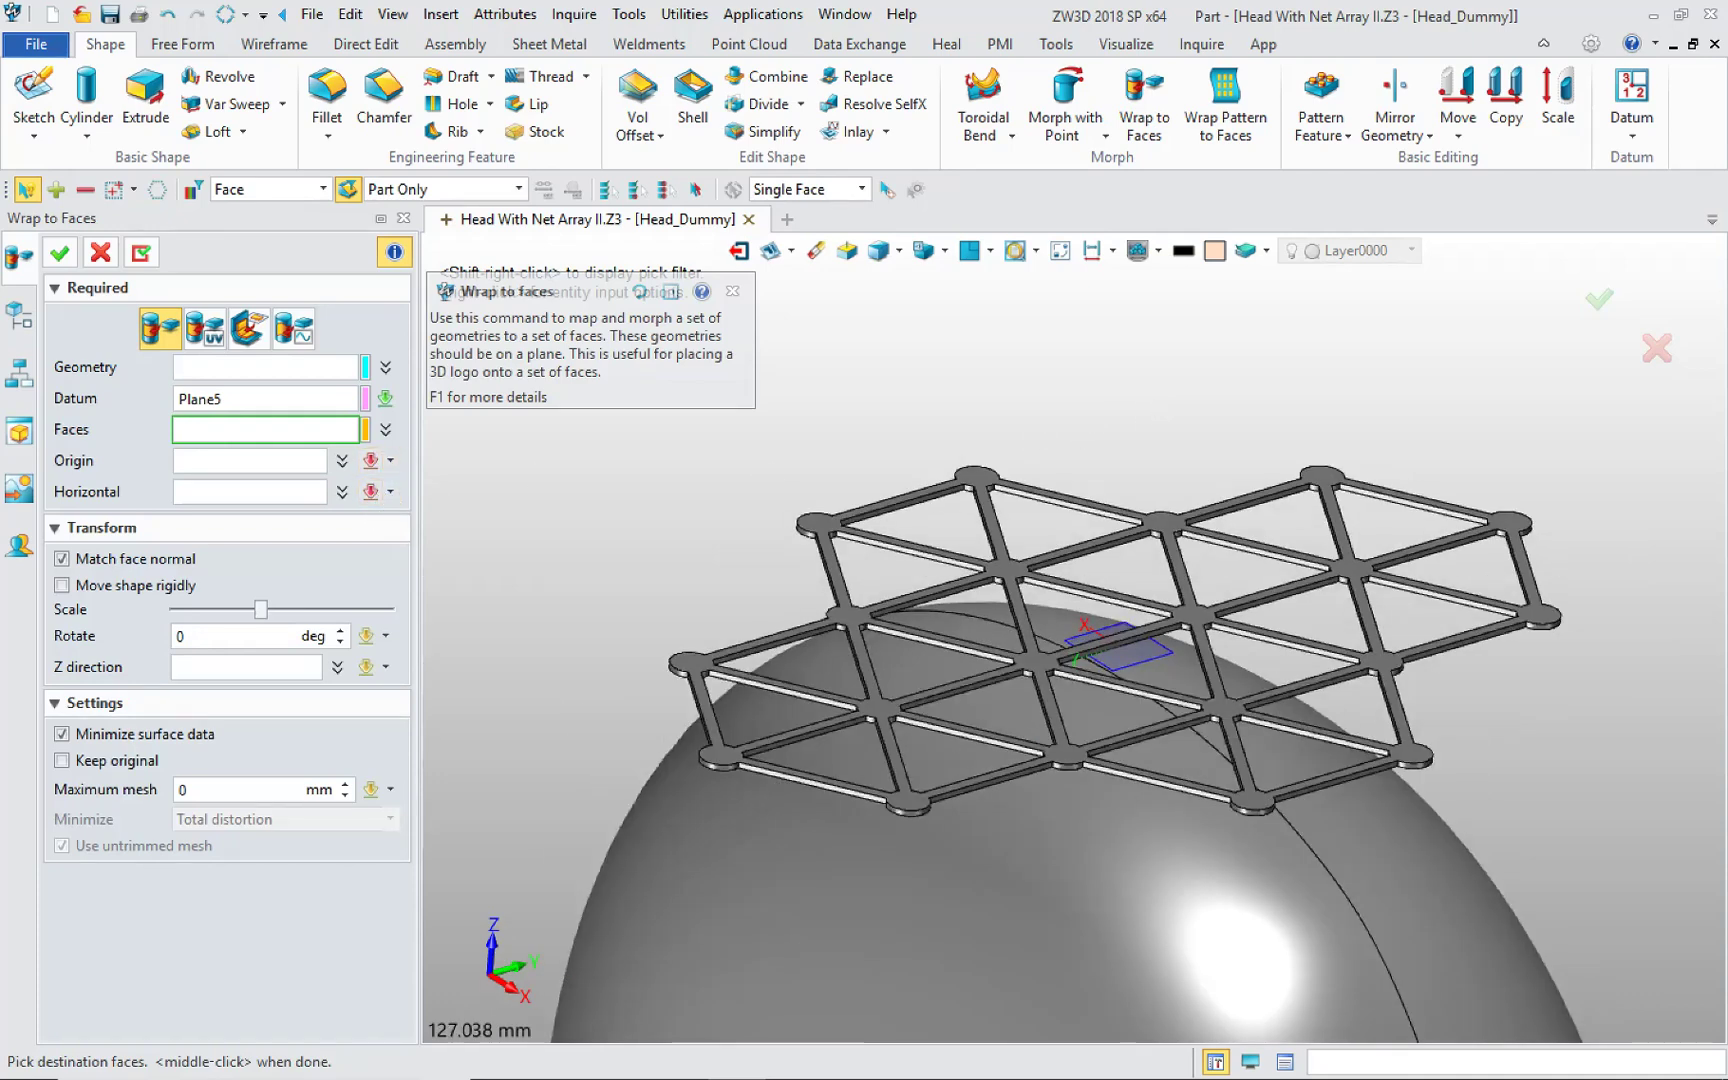
pyautogui.click(264, 367)
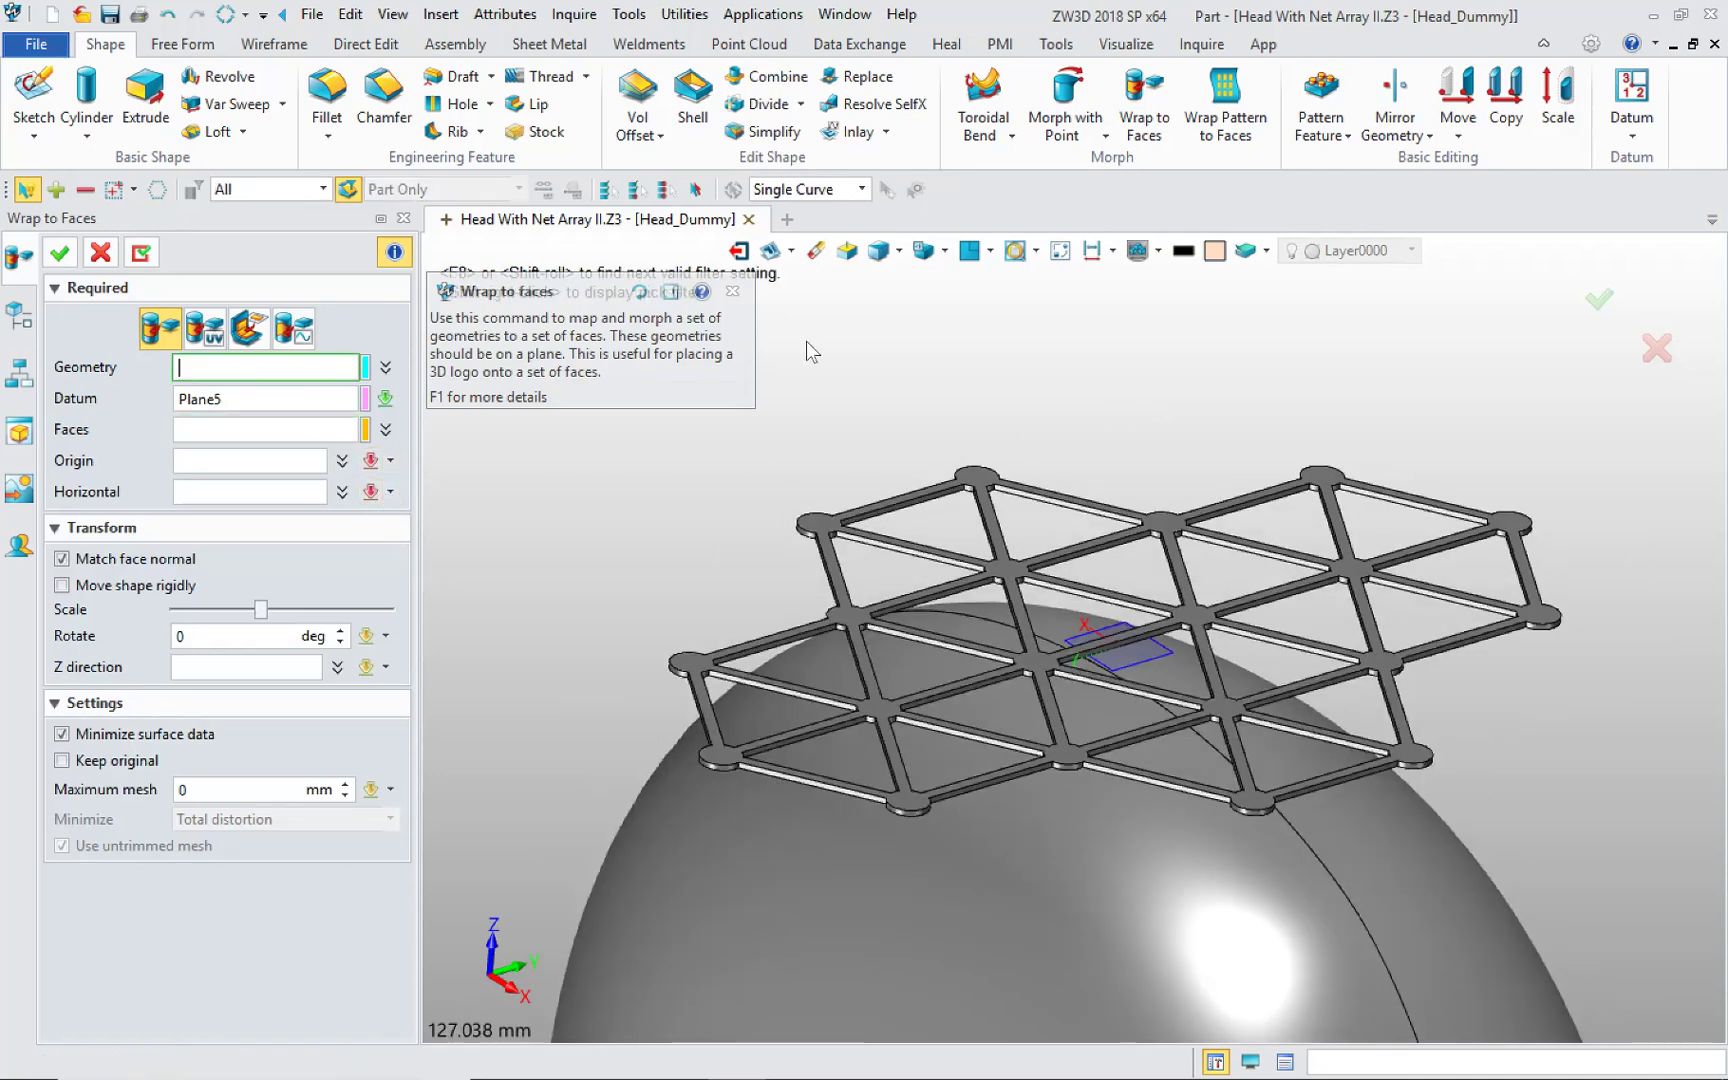
pyautogui.click(981, 477)
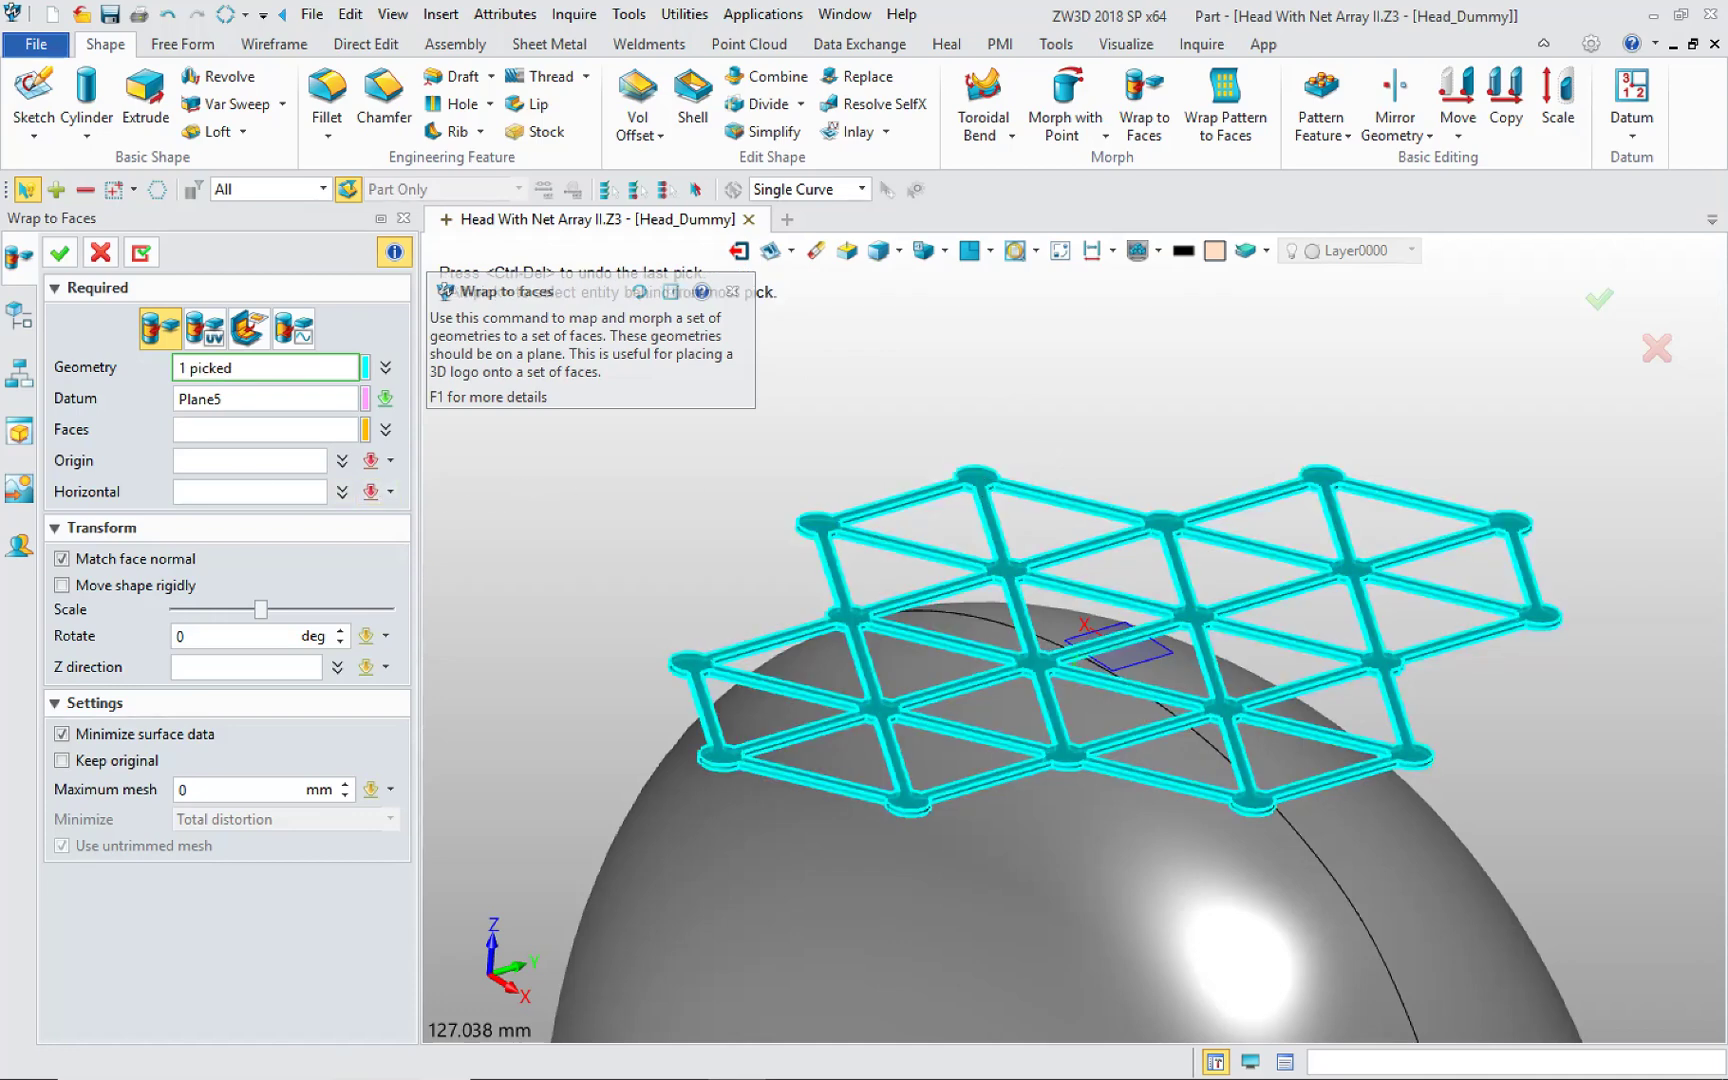
pyautogui.click(264, 429)
pyautogui.click(815, 907)
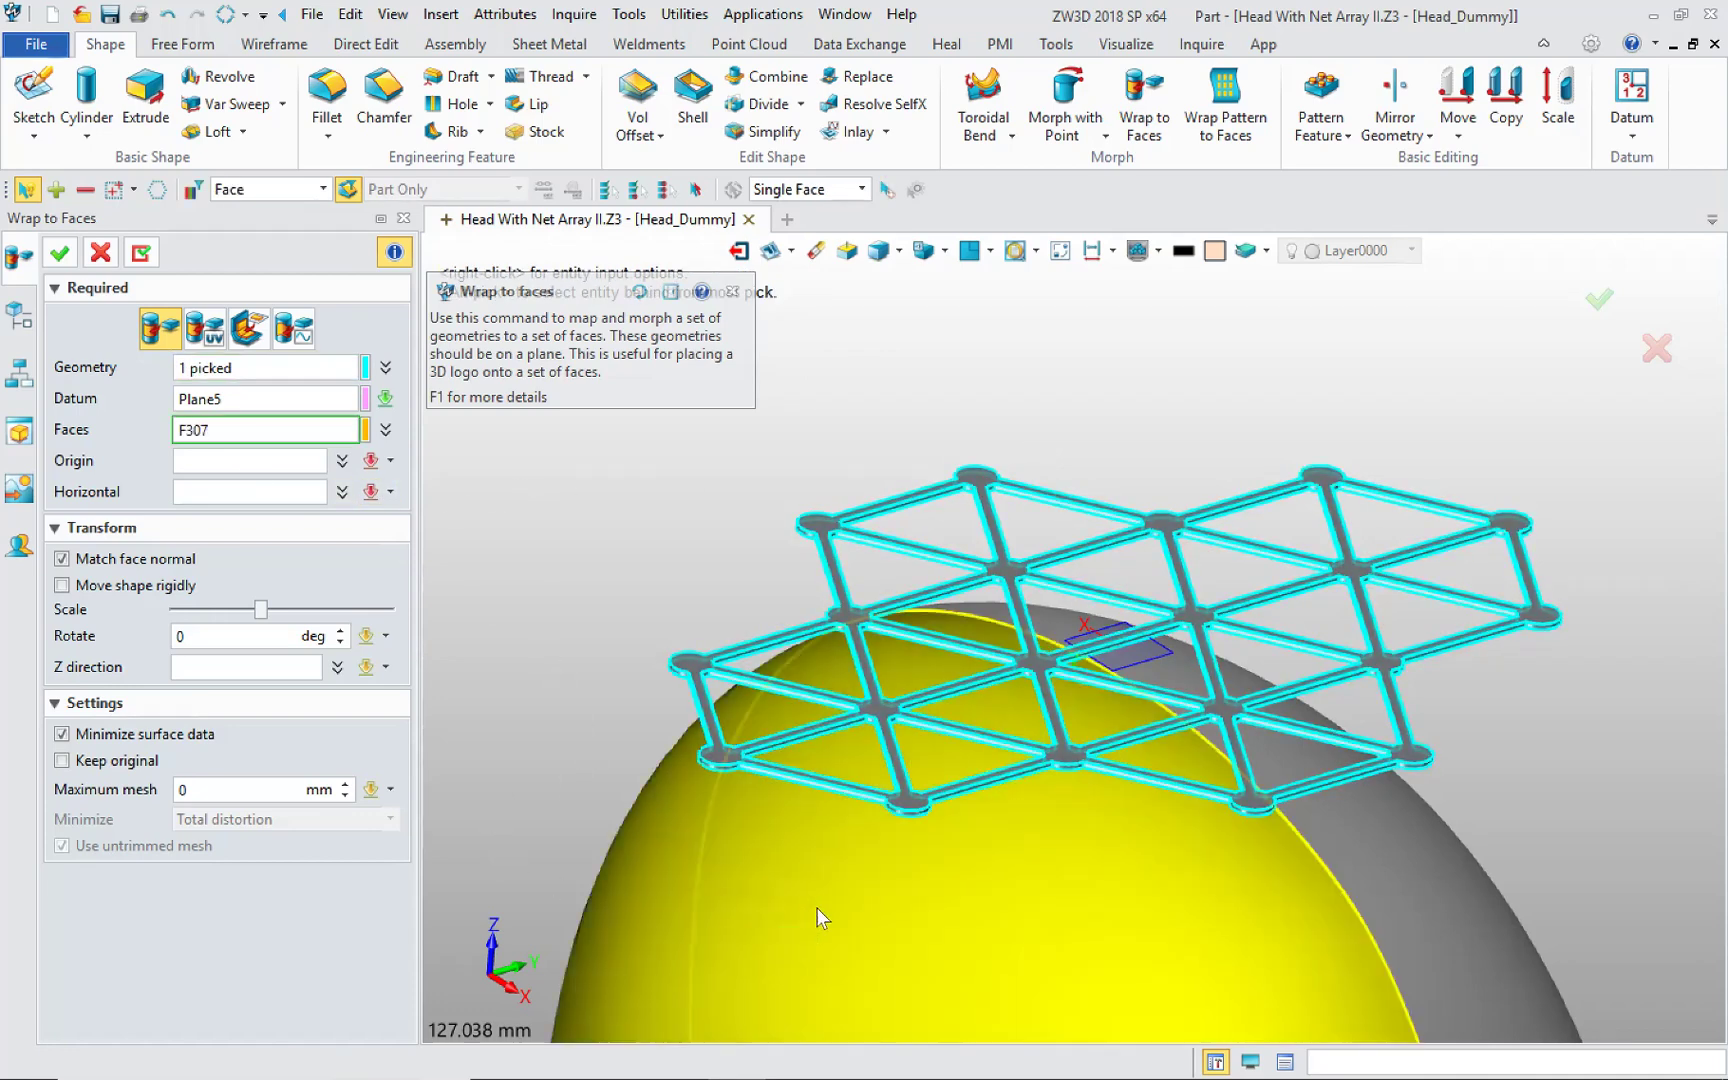
pyautogui.click(1373, 865)
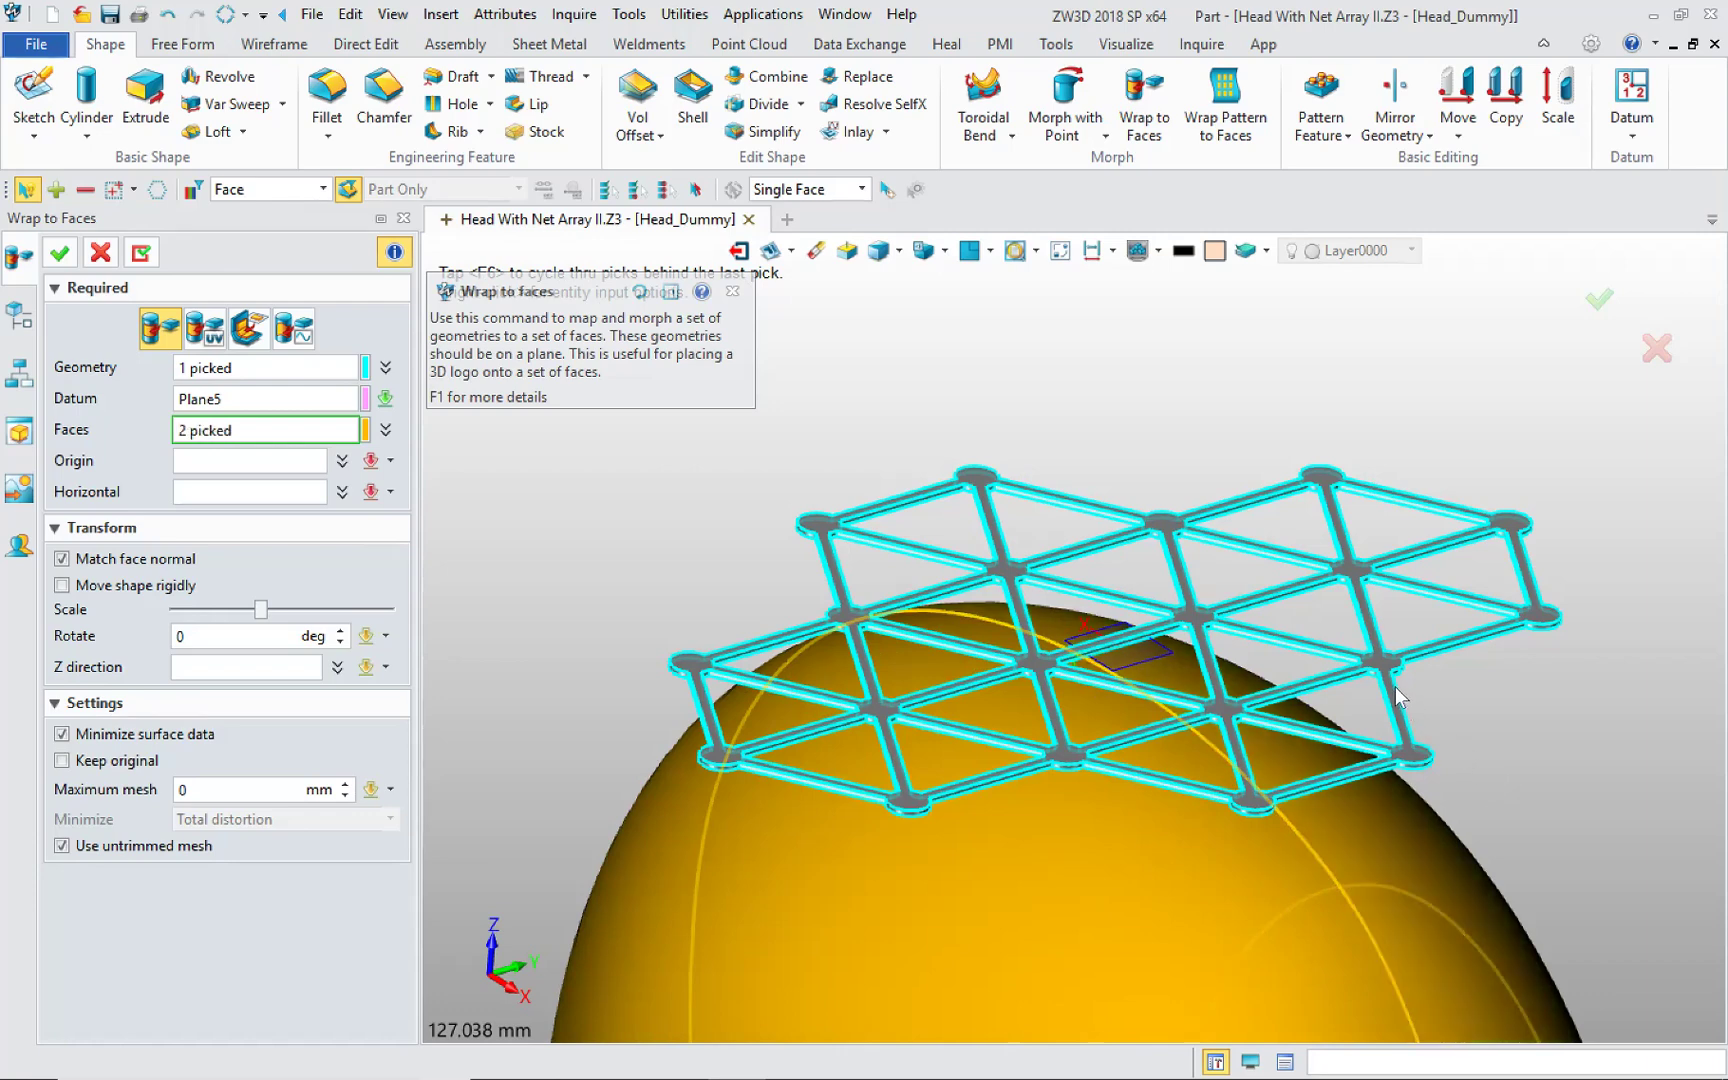
pyautogui.middleClick(1462, 692)
# Step: Try different origin points for the wrapped net across the front and back of the skull
pyautogui.scroll(-6, 1482, 709)
pyautogui.moveTo(1490, 715); pyautogui.dragTo(1195, 612, button='middle')
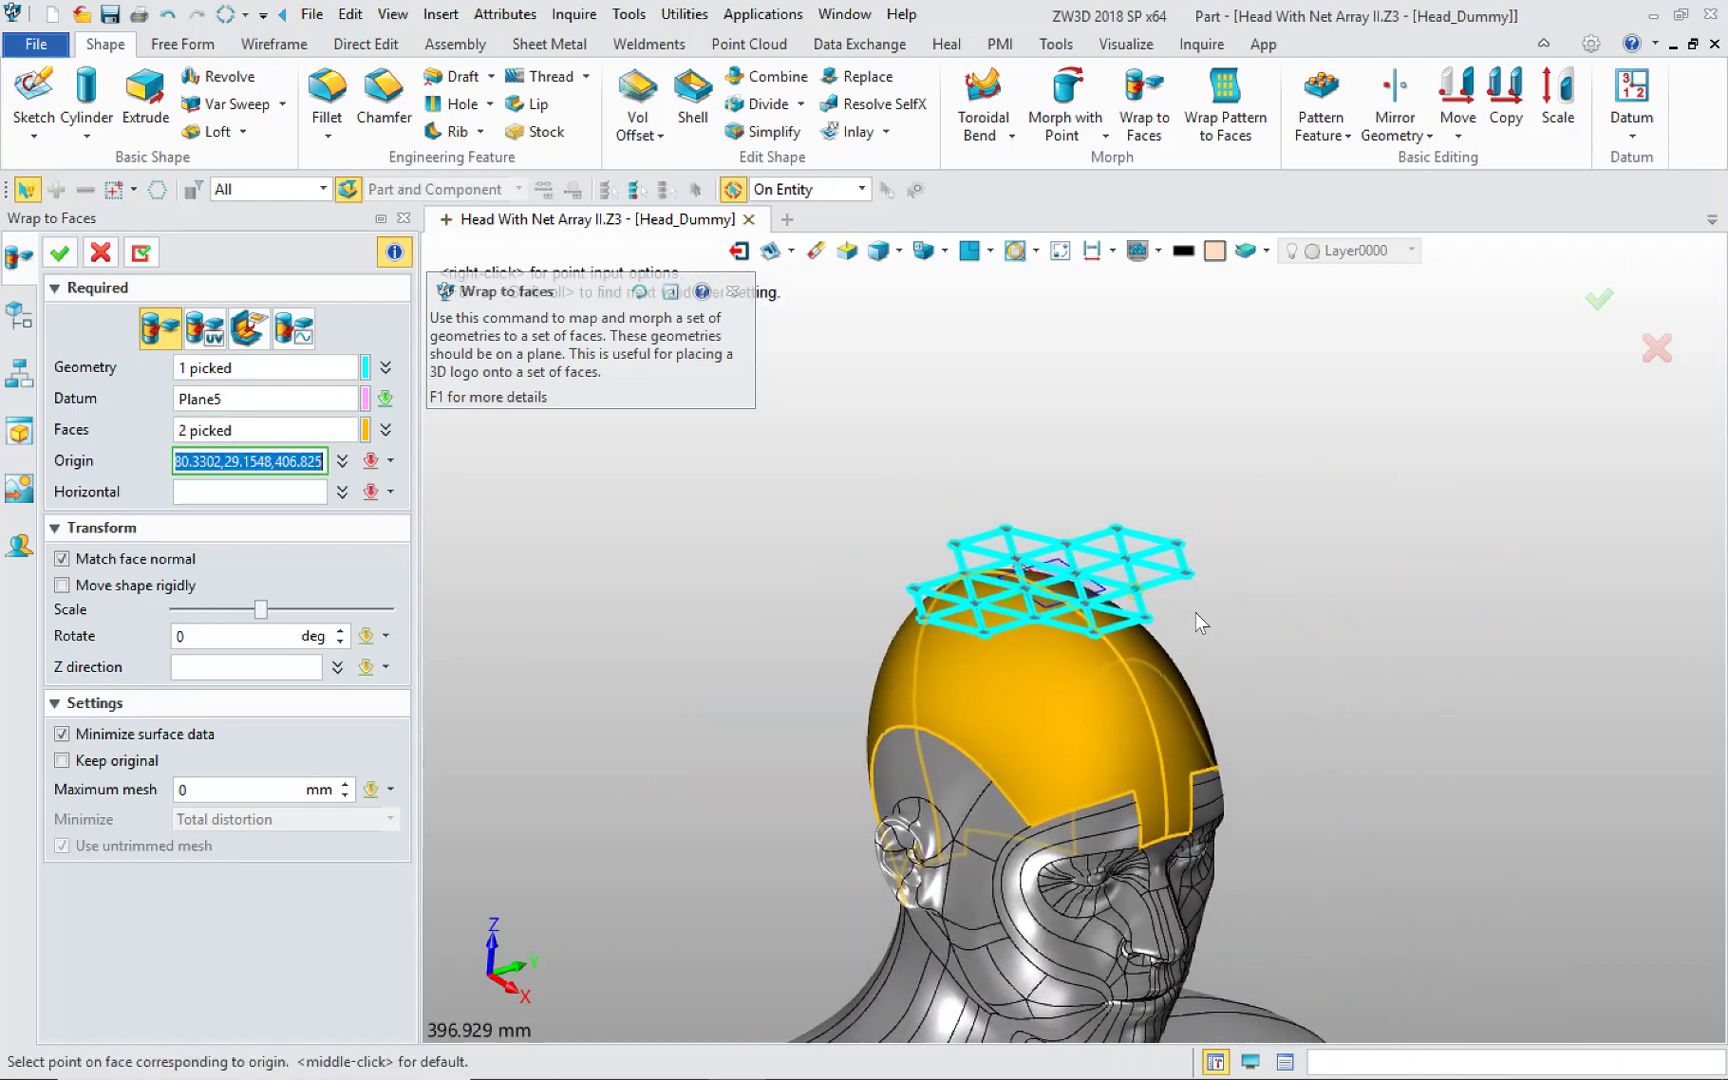
pyautogui.click(1180, 620)
pyautogui.scroll(2, 1200, 640)
pyautogui.moveTo(1269, 697); pyautogui.dragTo(1351, 775, button='middle')
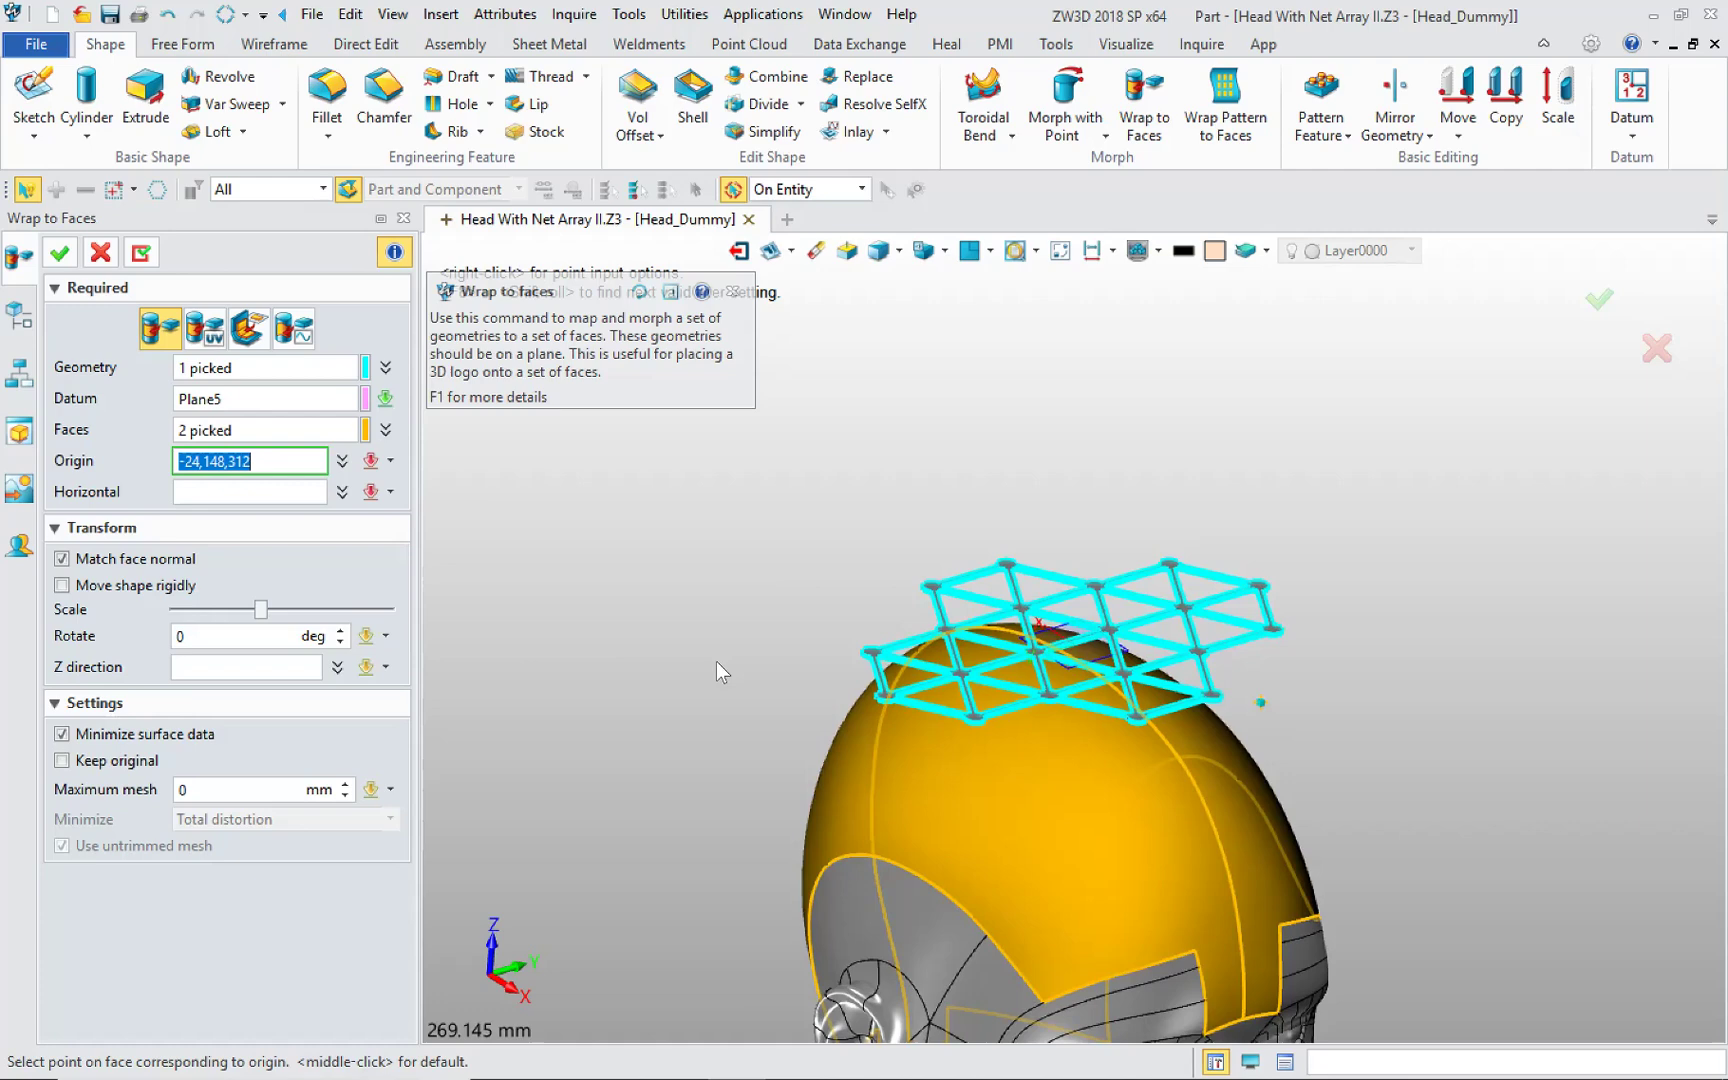
pyautogui.click(560, 621)
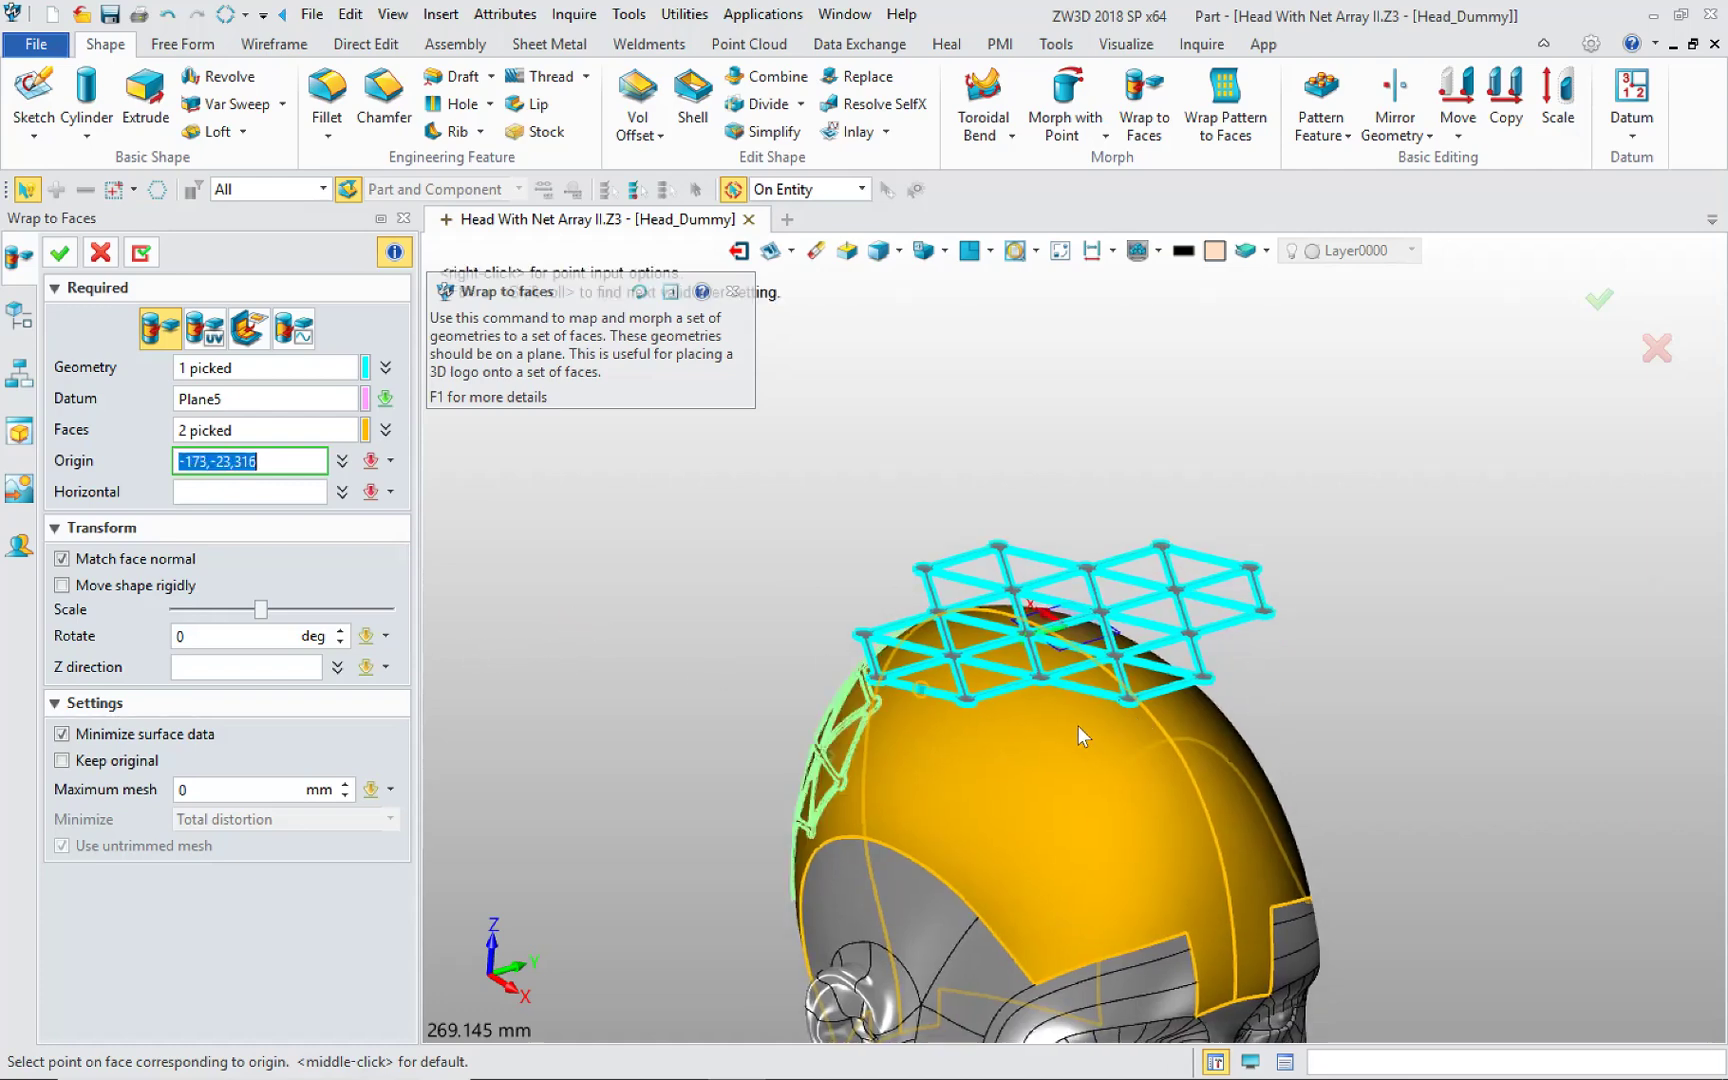
pyautogui.click(1156, 718)
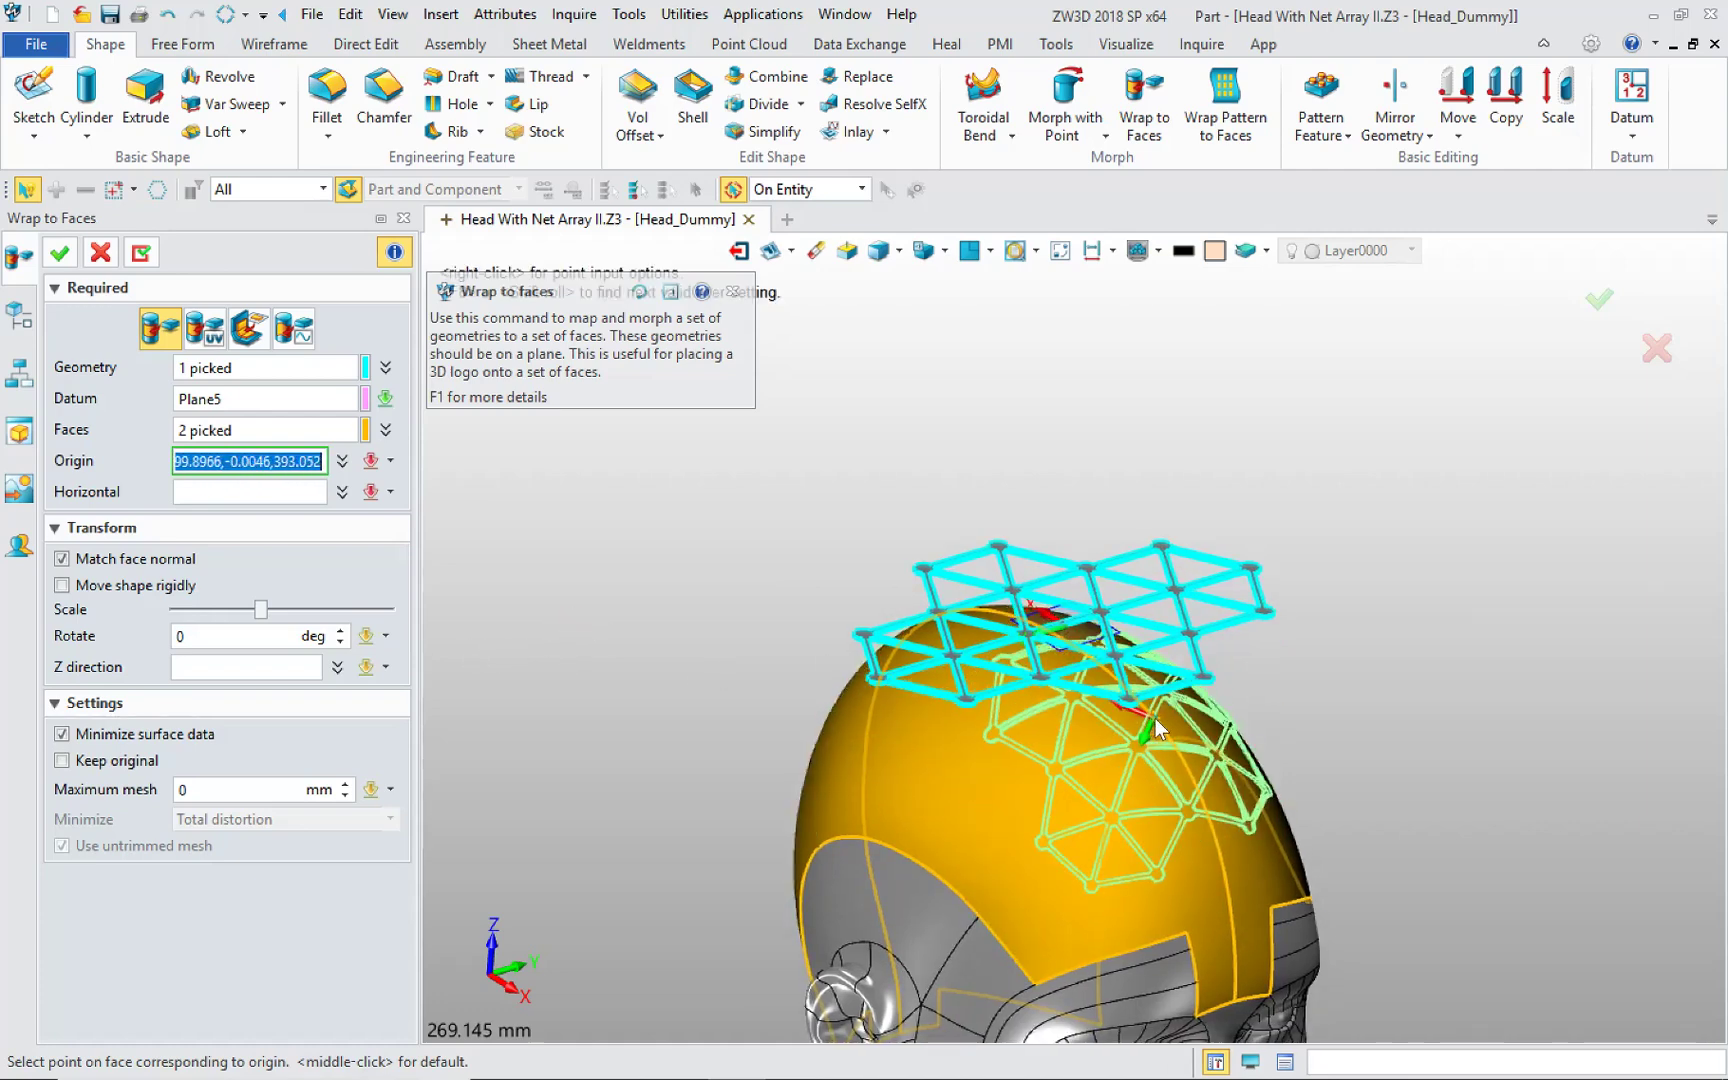
pyautogui.moveTo(1156, 718)
pyautogui.mouseDown()
pyautogui.moveTo(1174, 741)
pyautogui.moveTo(1154, 711)
pyautogui.moveTo(1169, 733)
pyautogui.moveTo(1162, 718)
pyautogui.moveTo(578, 721)
pyautogui.mouseUp()
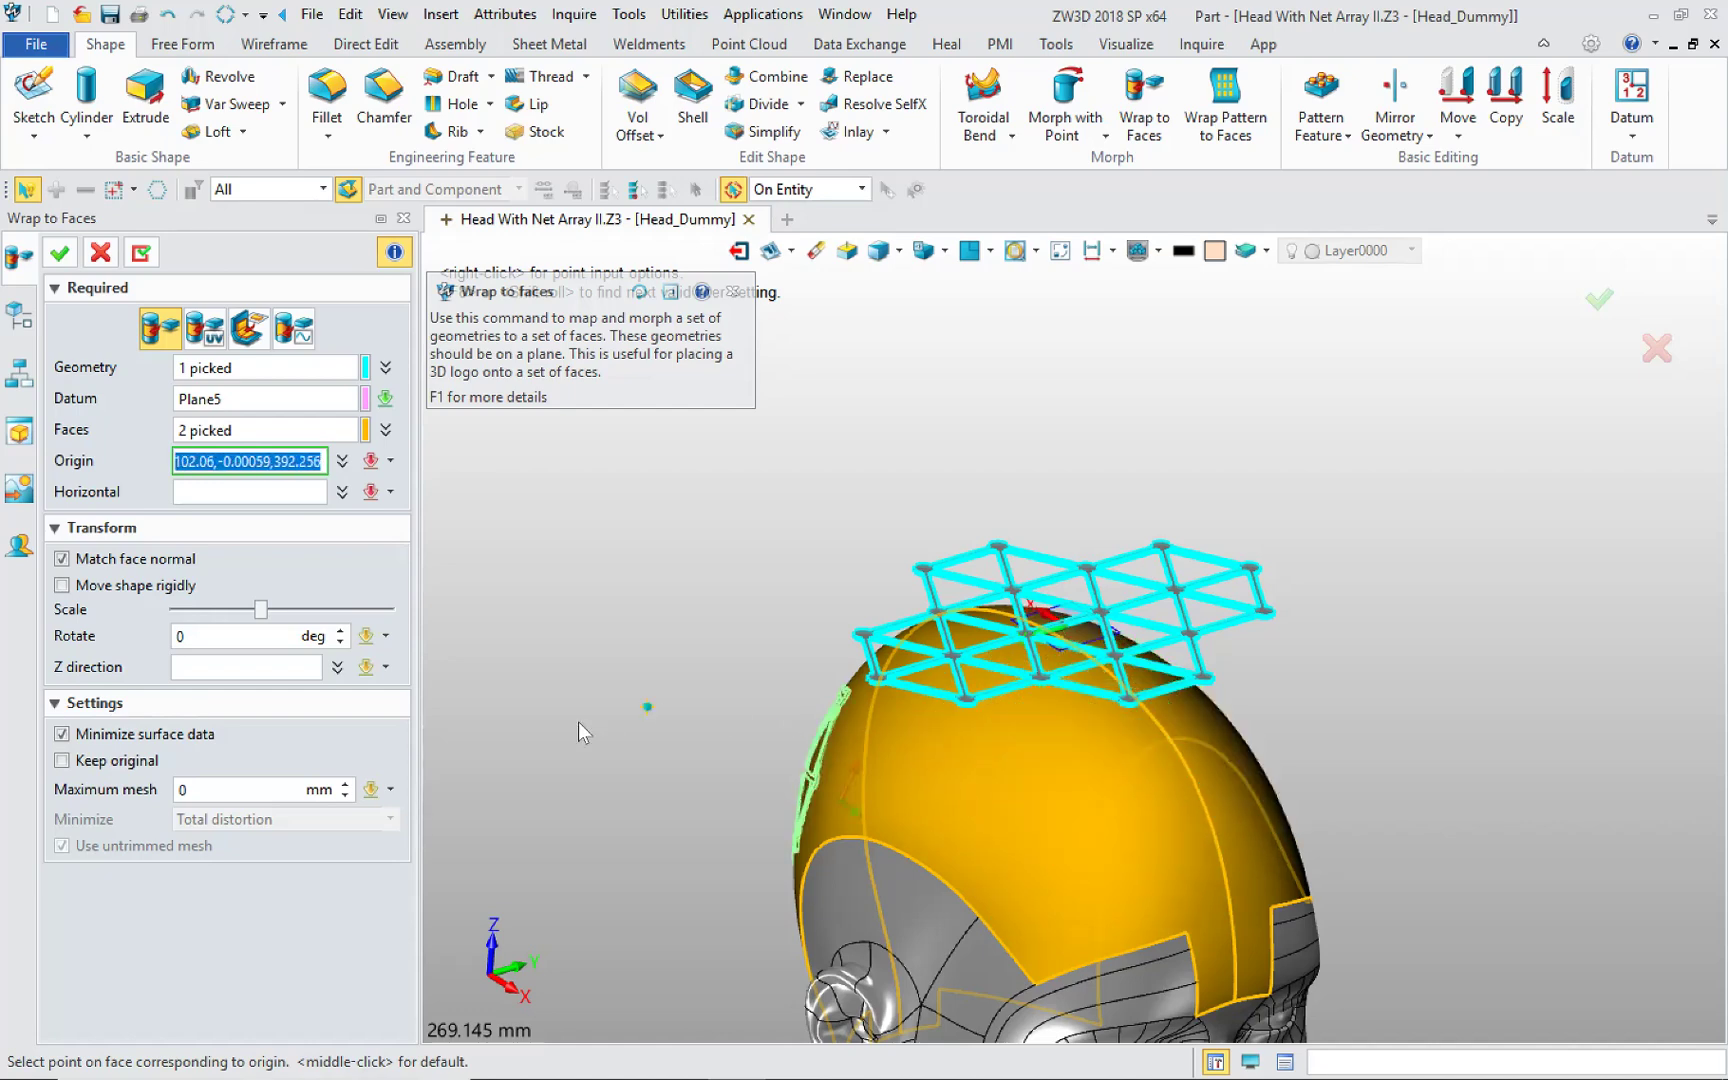
# Step: Try the X axis (1,0,0) as the horizontal direction of the wrapped net
pyautogui.click(210, 493)
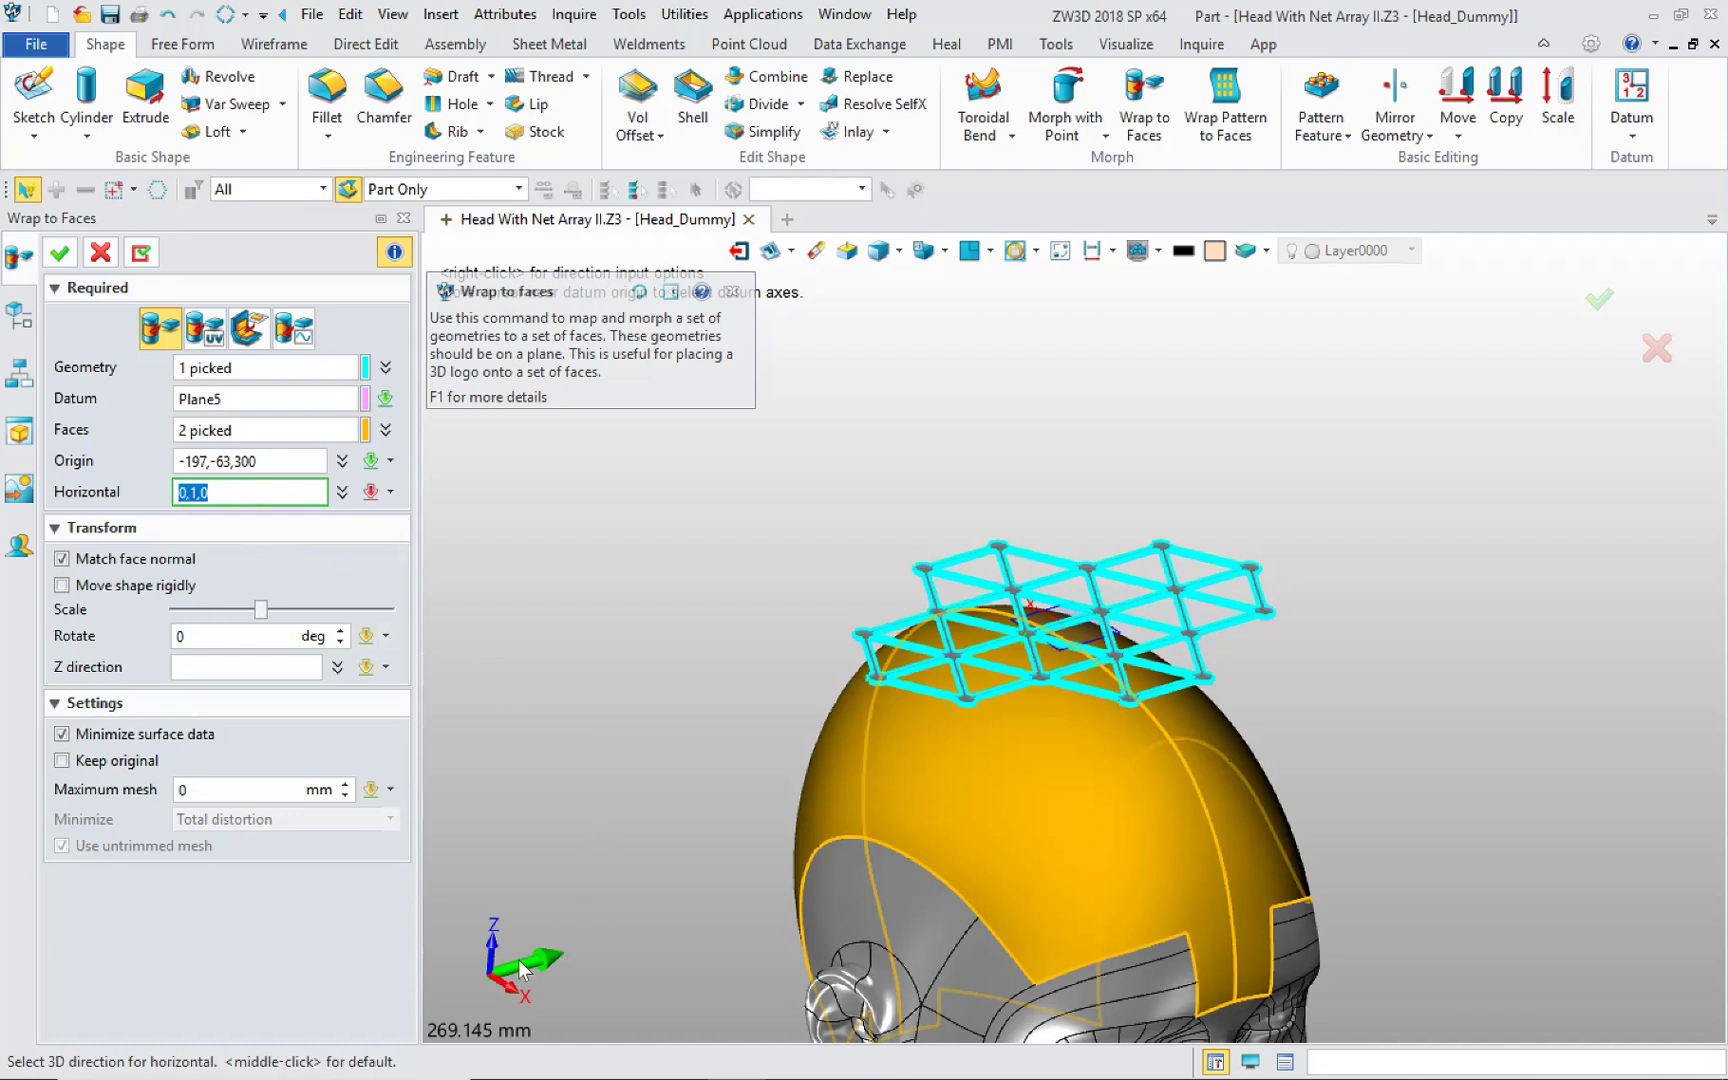
pyautogui.click(511, 997)
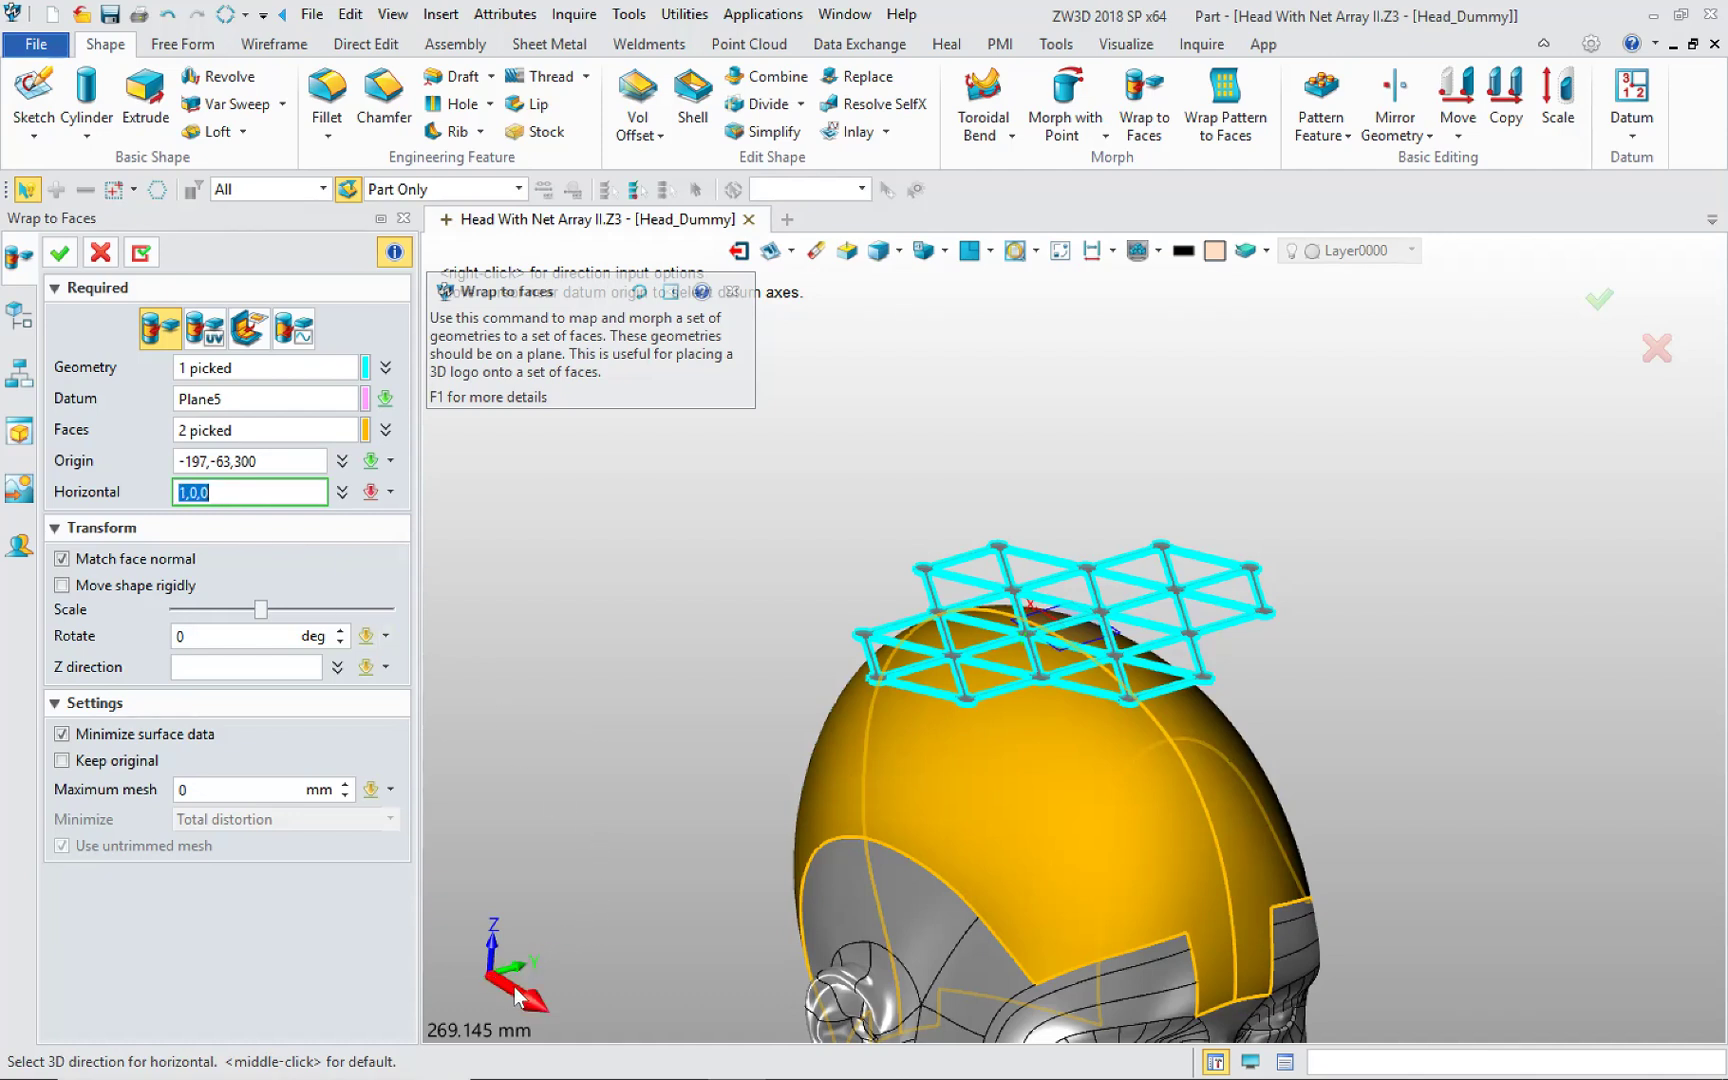
pyautogui.click(519, 990)
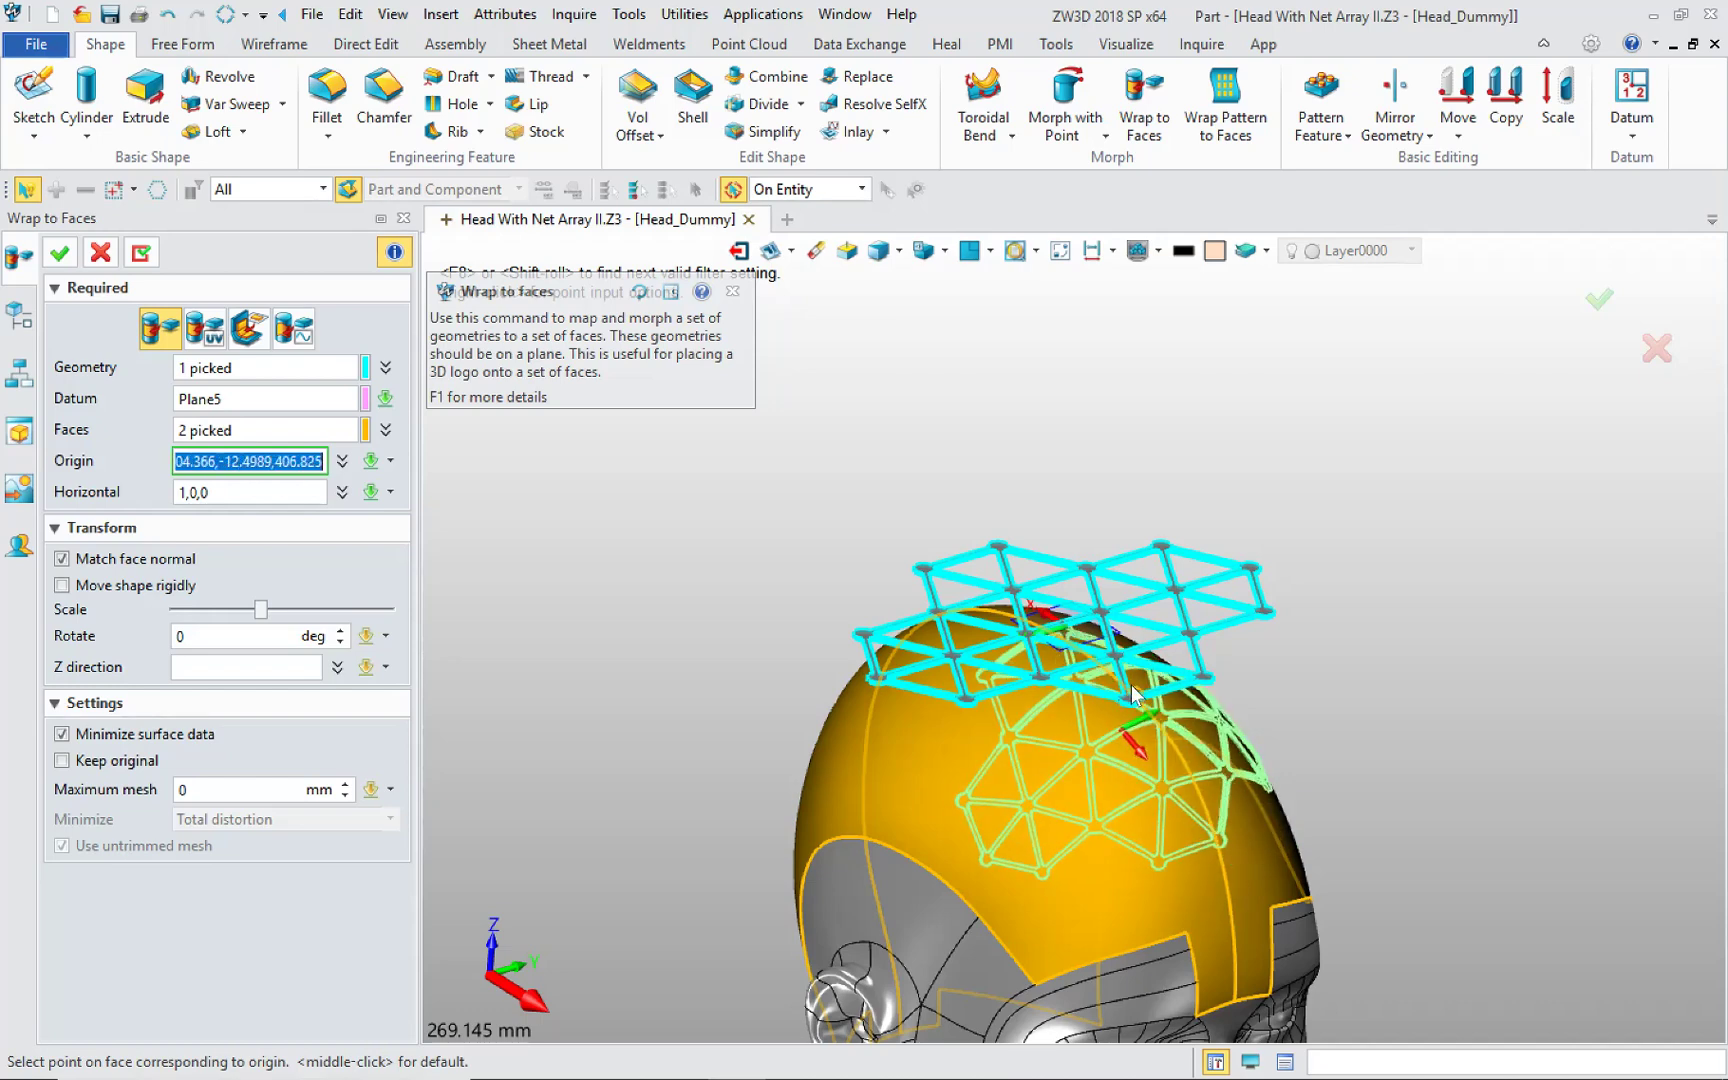
# Step: Clear the wrap's origin point and set its horizontal direction to the Y axis (0,1,0)
pyautogui.press('BackSpace')
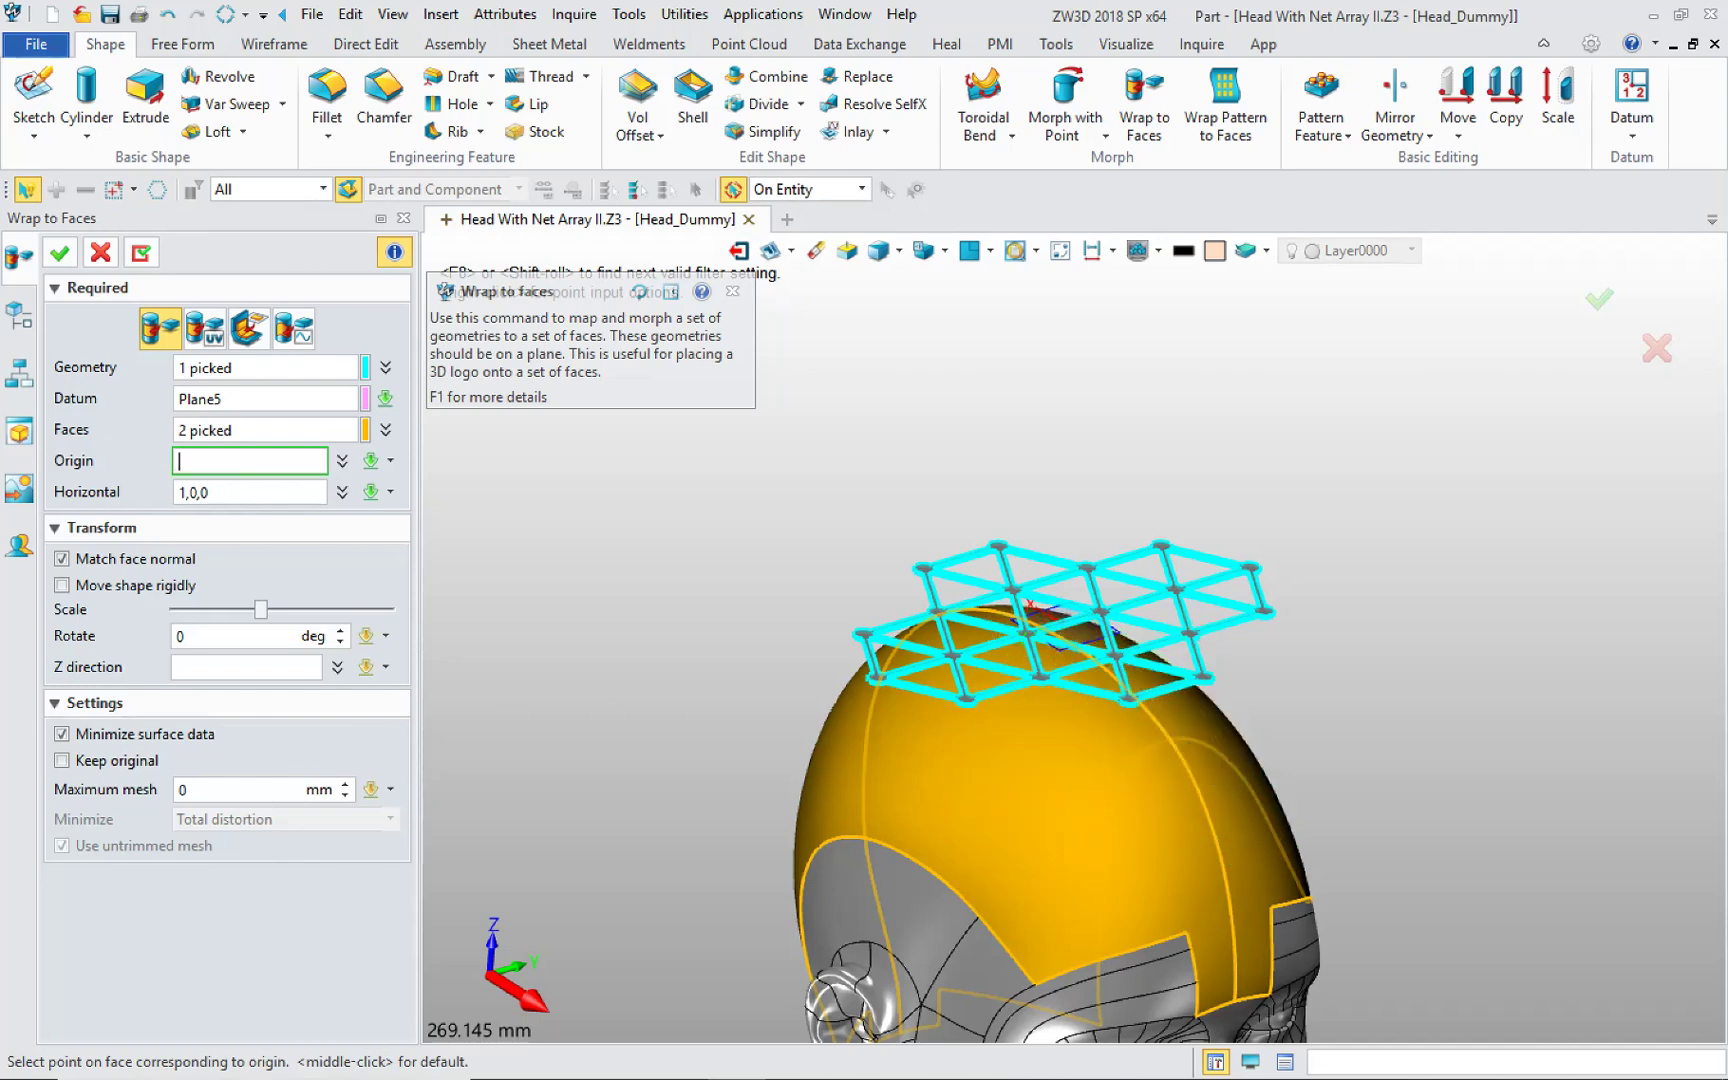
pyautogui.middleClick(596, 824)
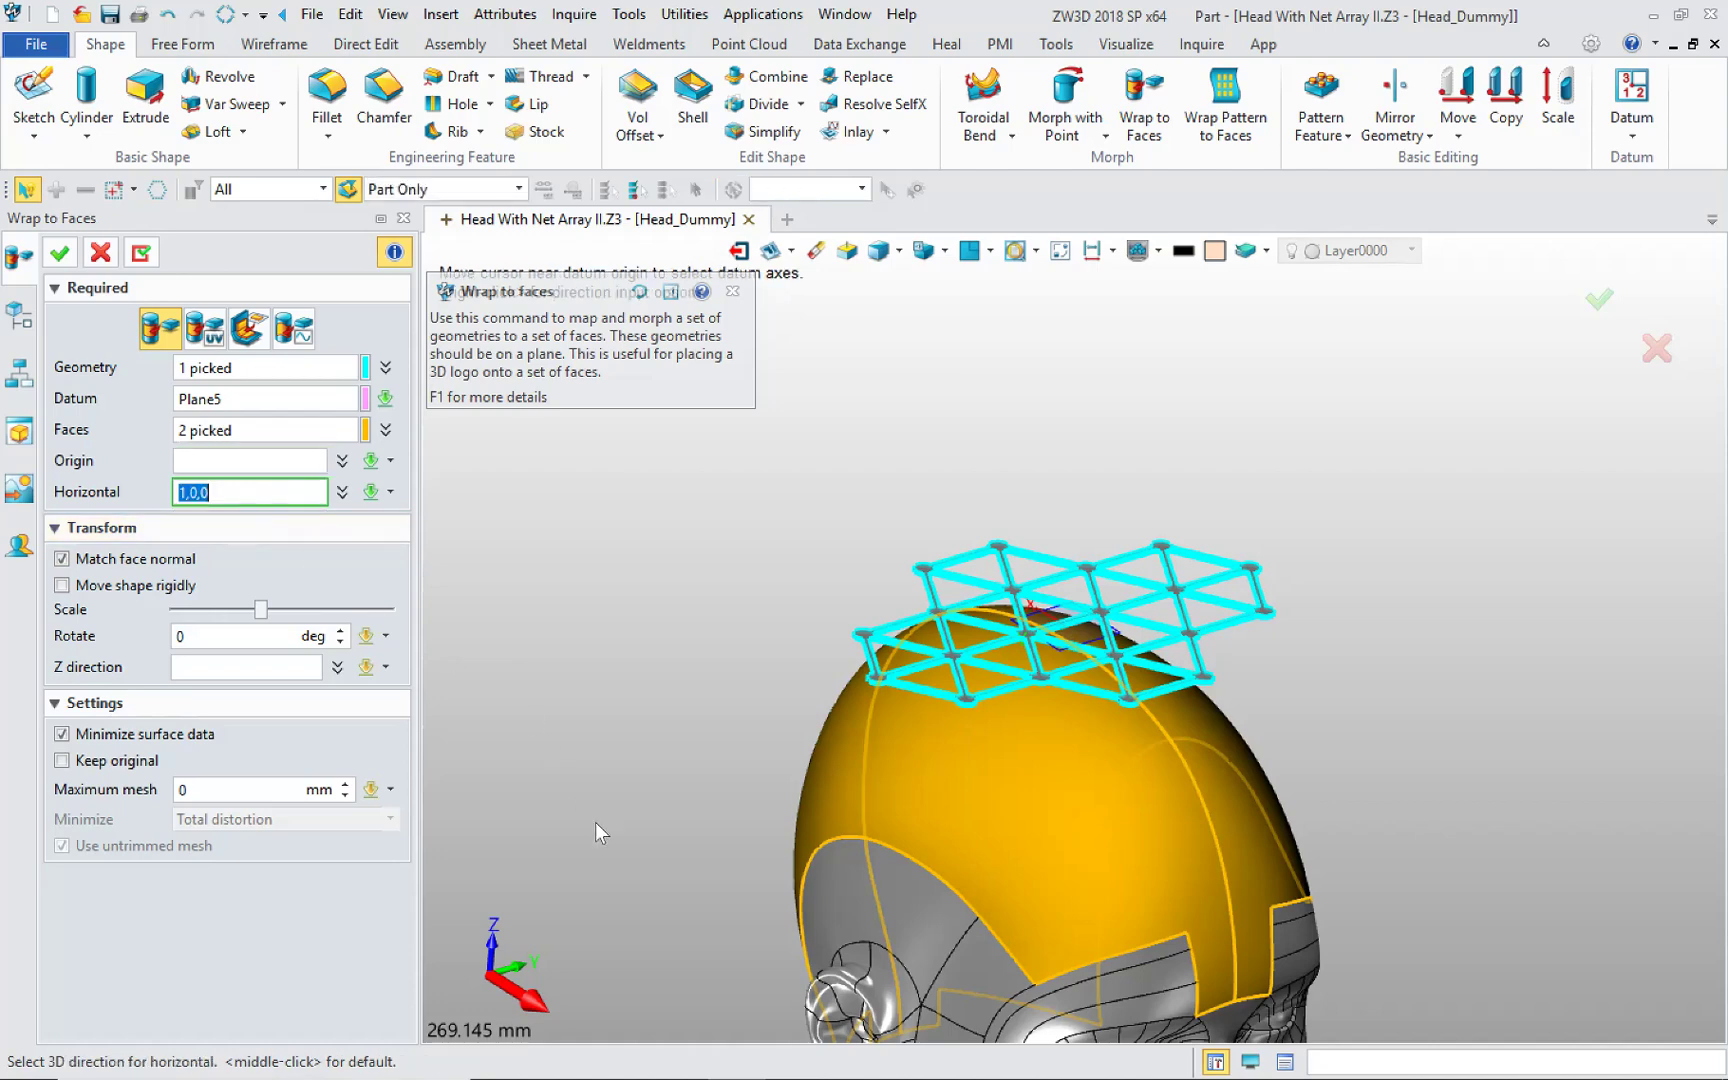
pyautogui.middleClick(527, 968)
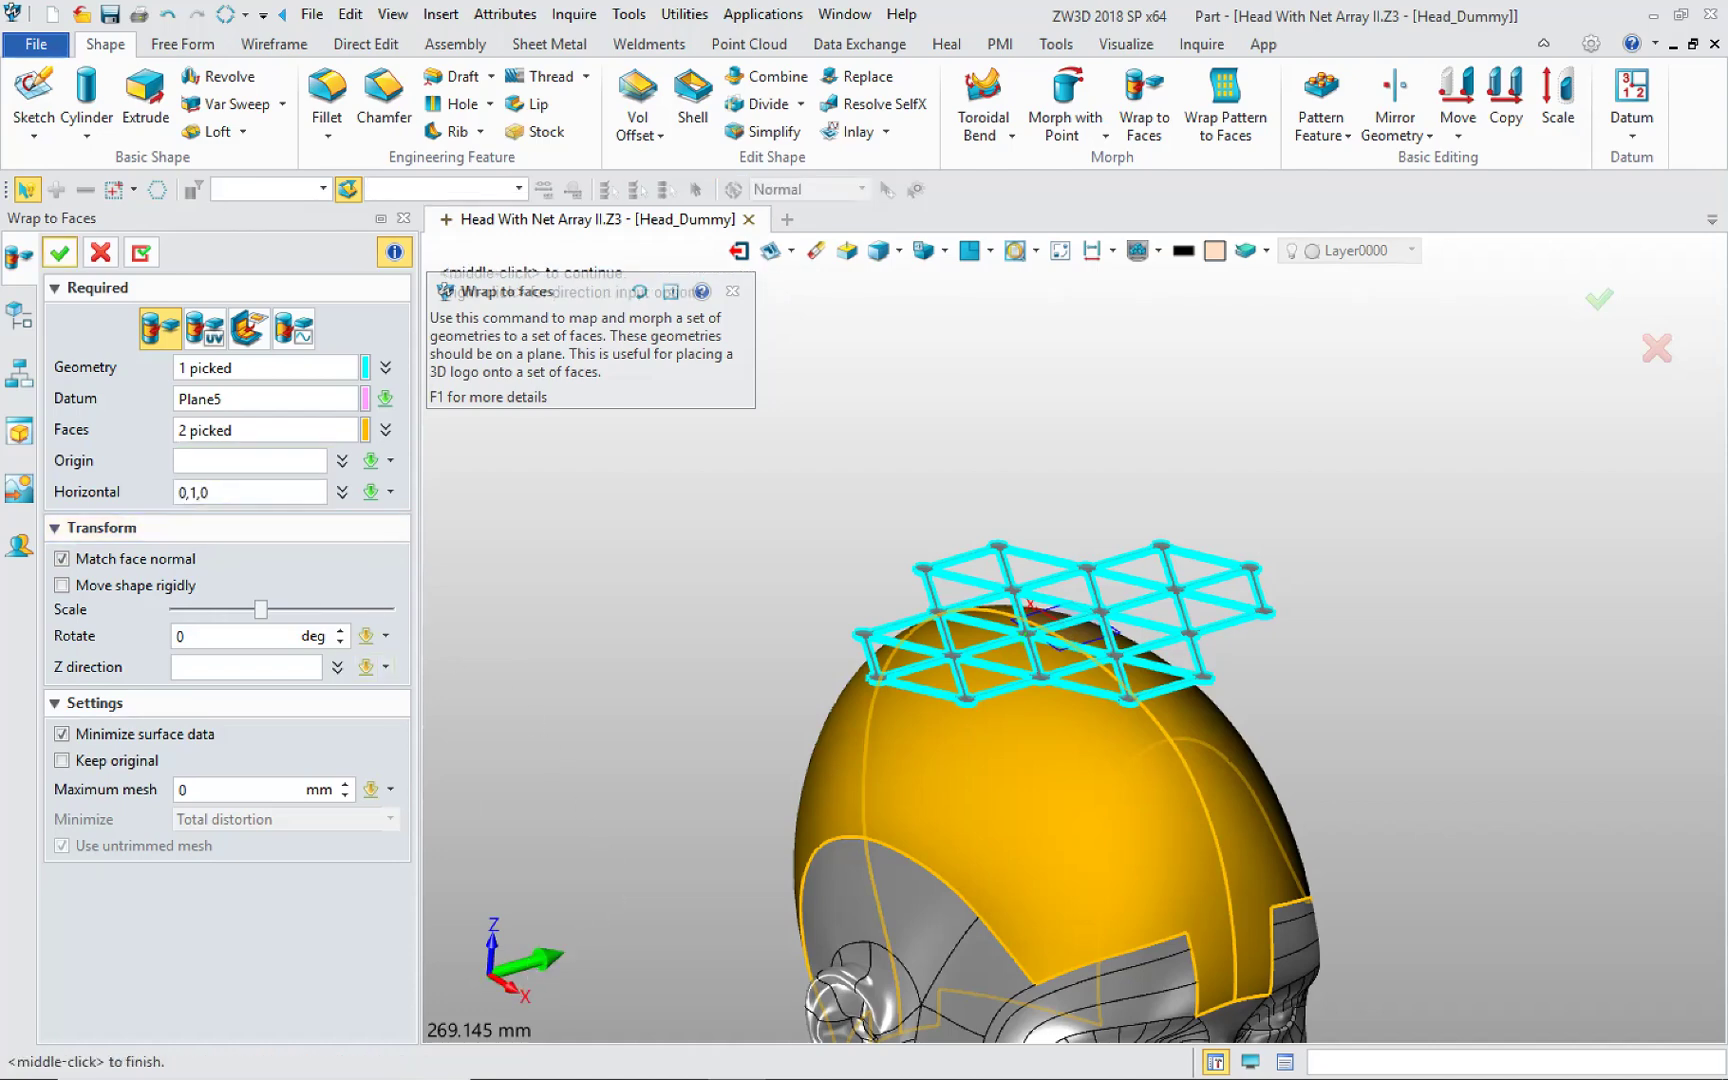
# Step: Try a wrap origin on the skull's centre seam toward the forehead and check the preview from above
pyautogui.click(245, 461)
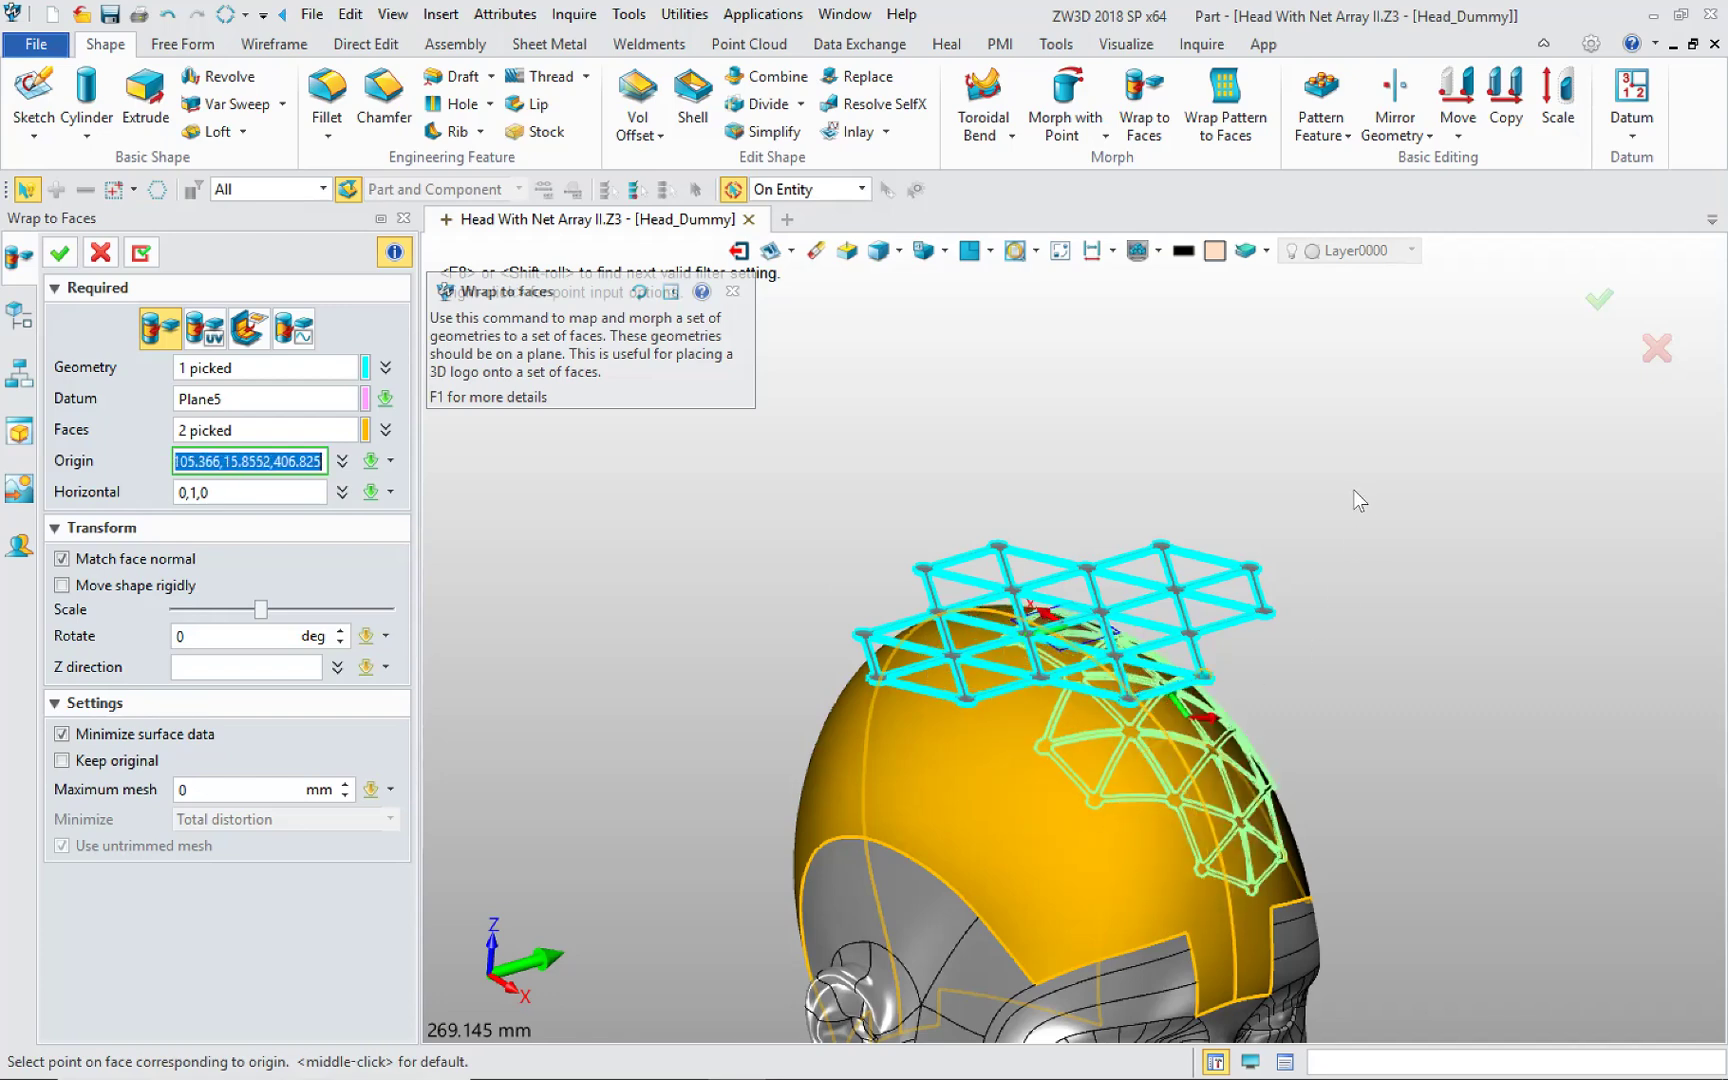
pyautogui.scroll(4, 1214, 585)
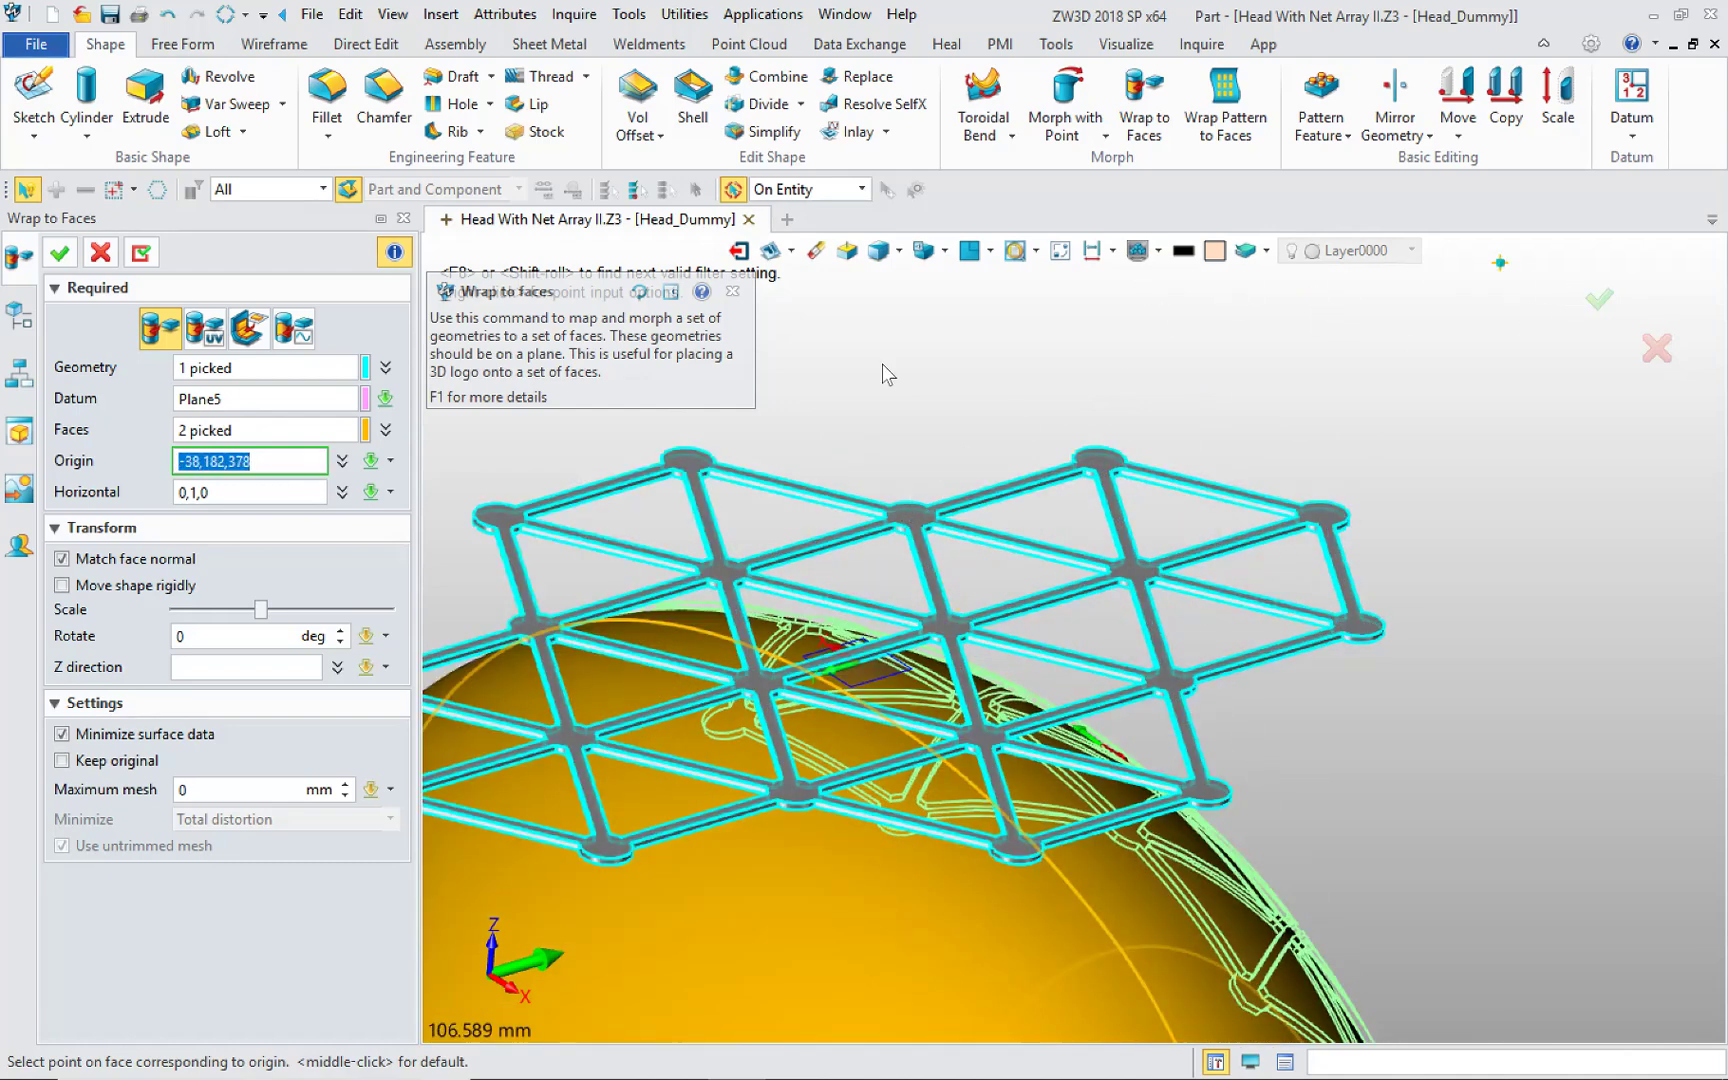
pyautogui.click(1062, 887)
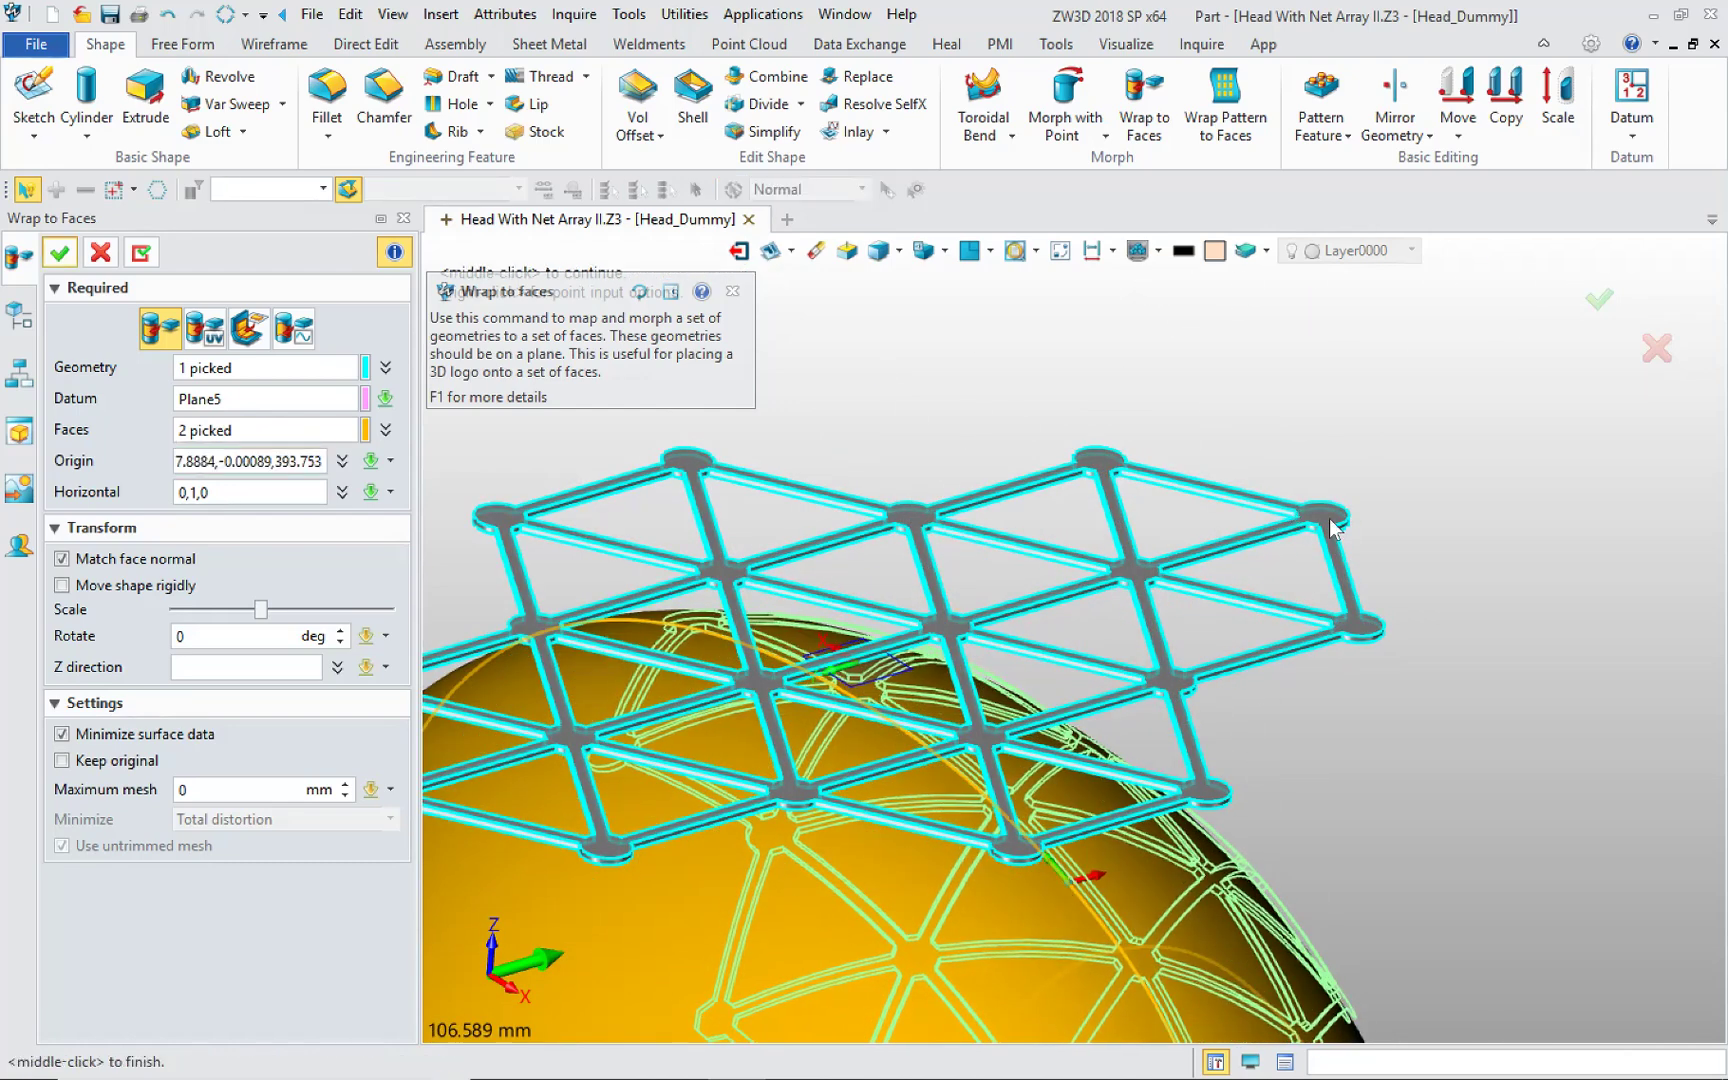
pyautogui.scroll(-4, 1332, 630)
pyautogui.moveTo(1336, 653); pyautogui.dragTo(1381, 757, button='right')
pyautogui.press('F8')
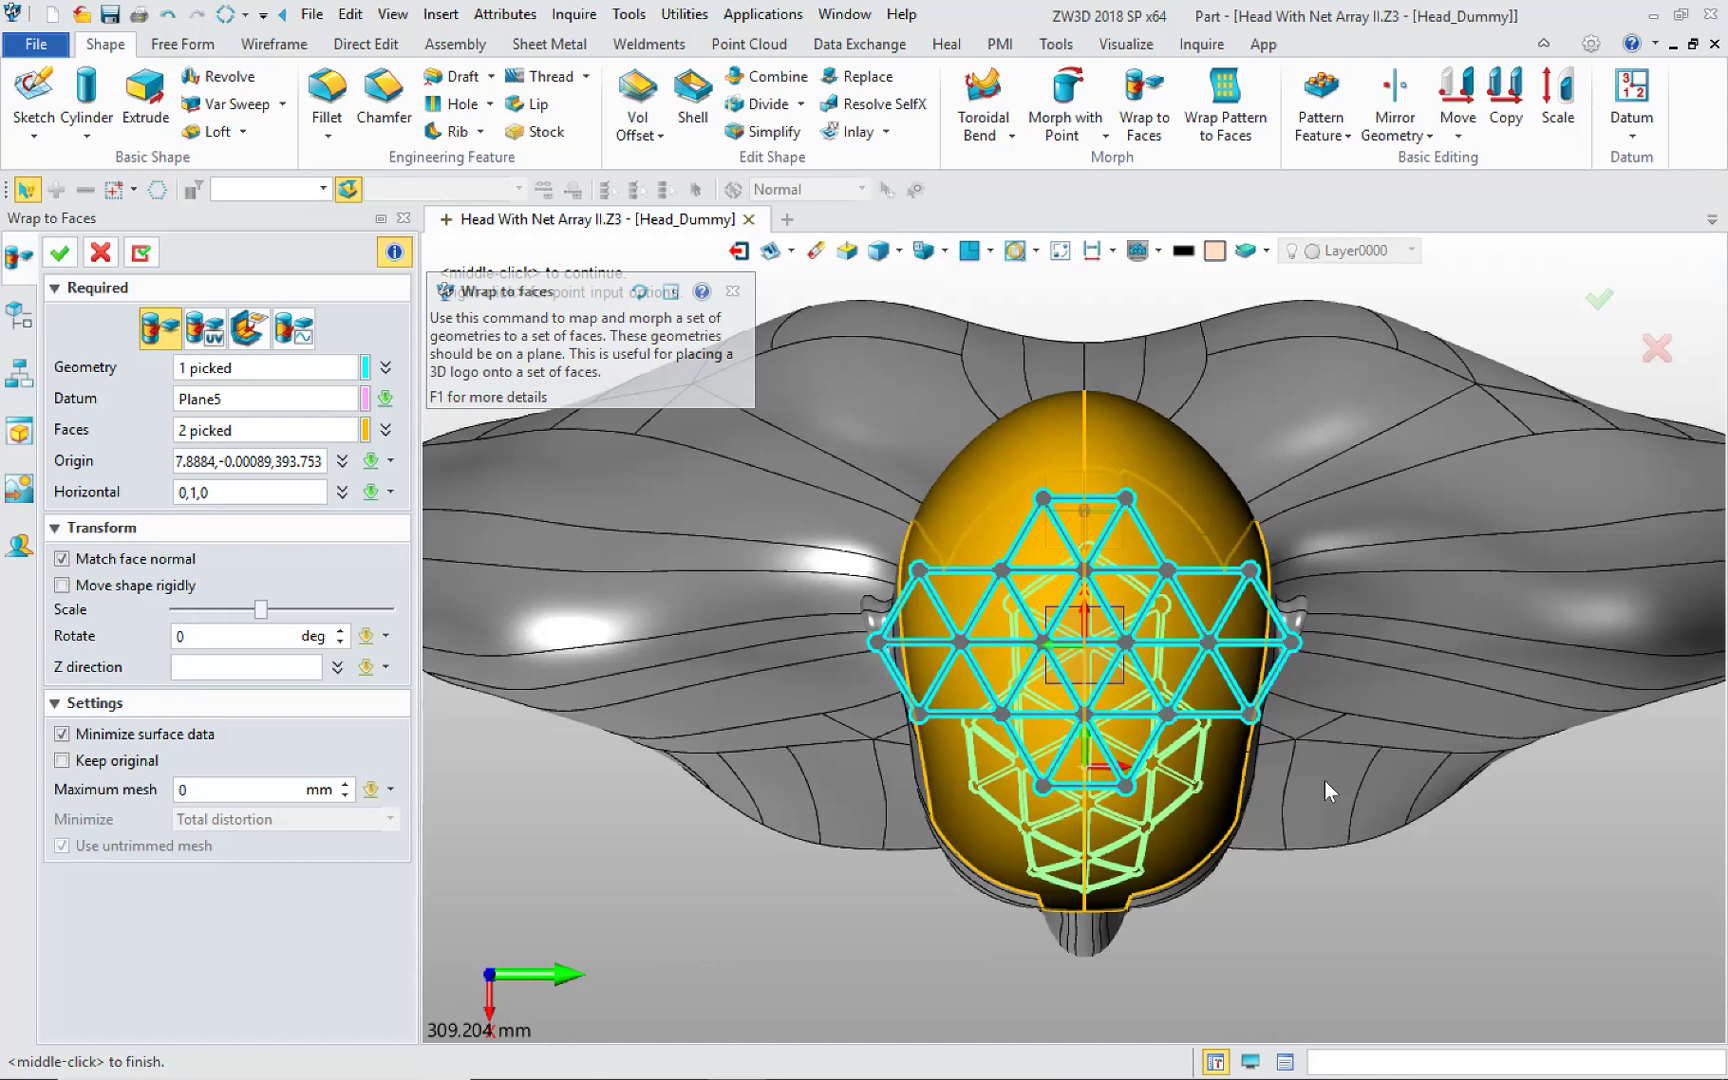
pyautogui.scroll(2, 1181, 884)
pyautogui.moveTo(1218, 941); pyautogui.dragTo(1236, 971, button='middle')
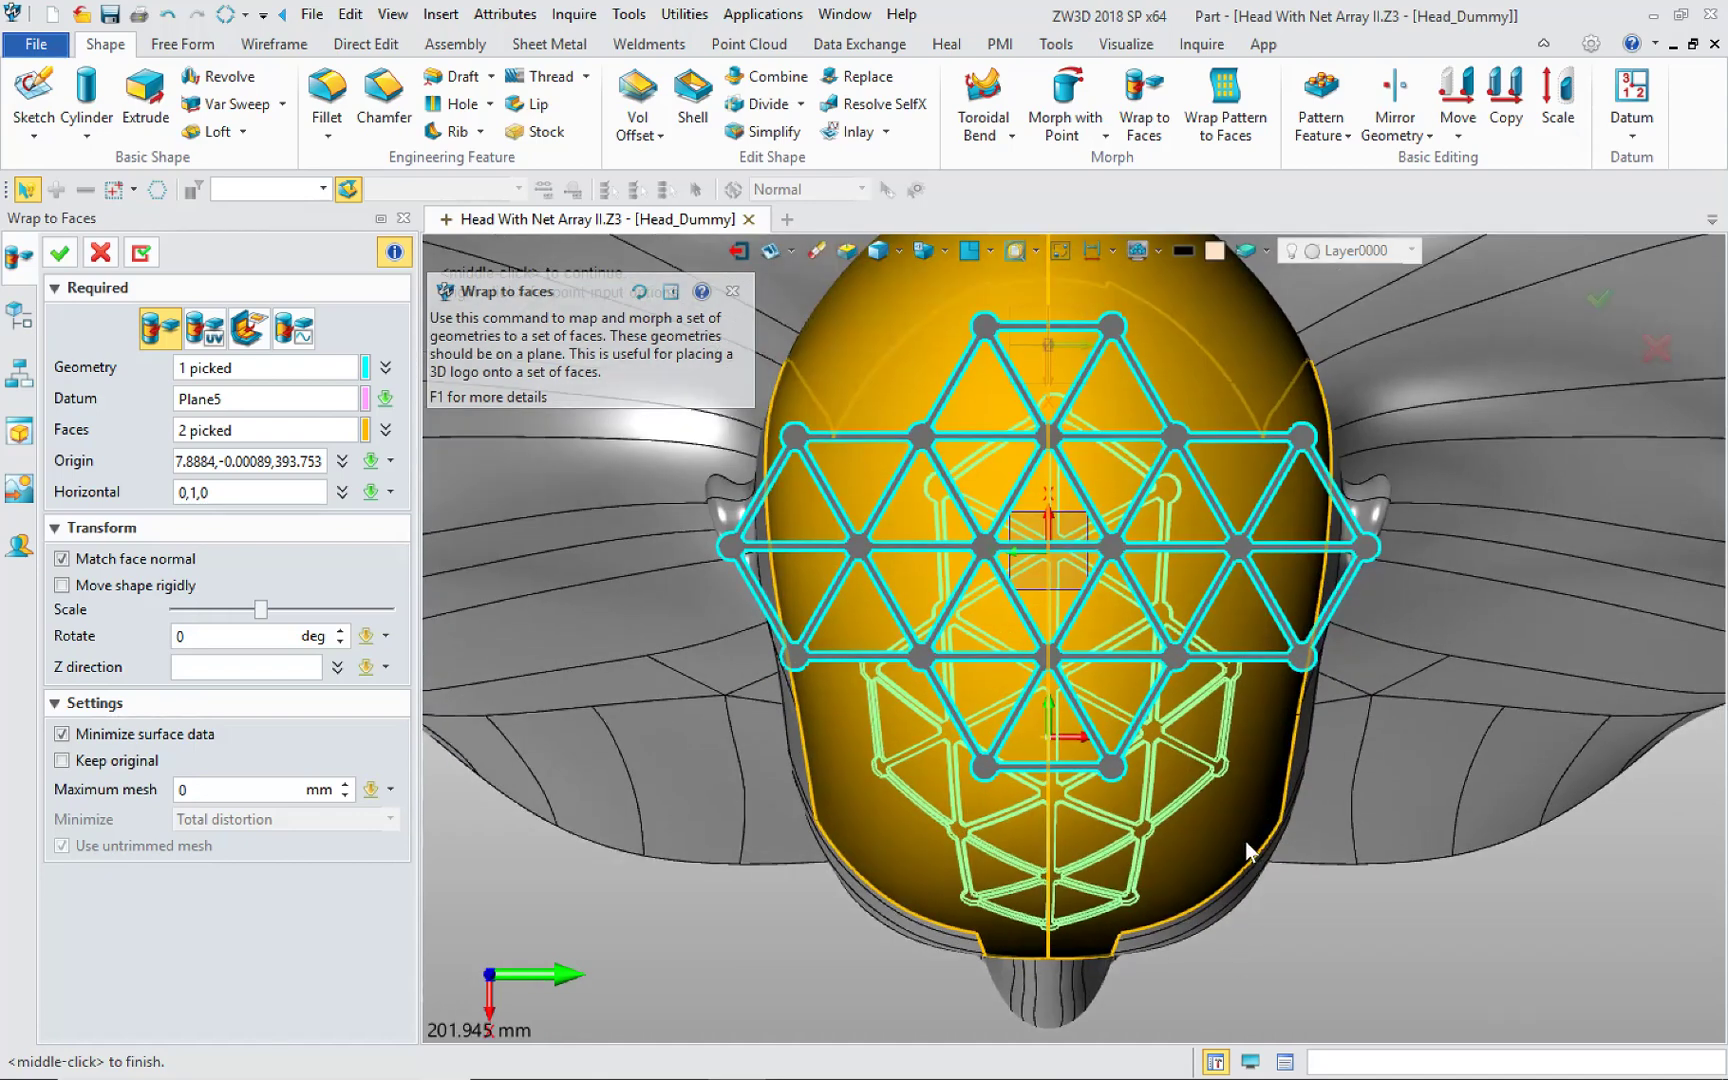
pyautogui.moveTo(1250, 850); pyautogui.dragTo(1303, 893, button='middle')
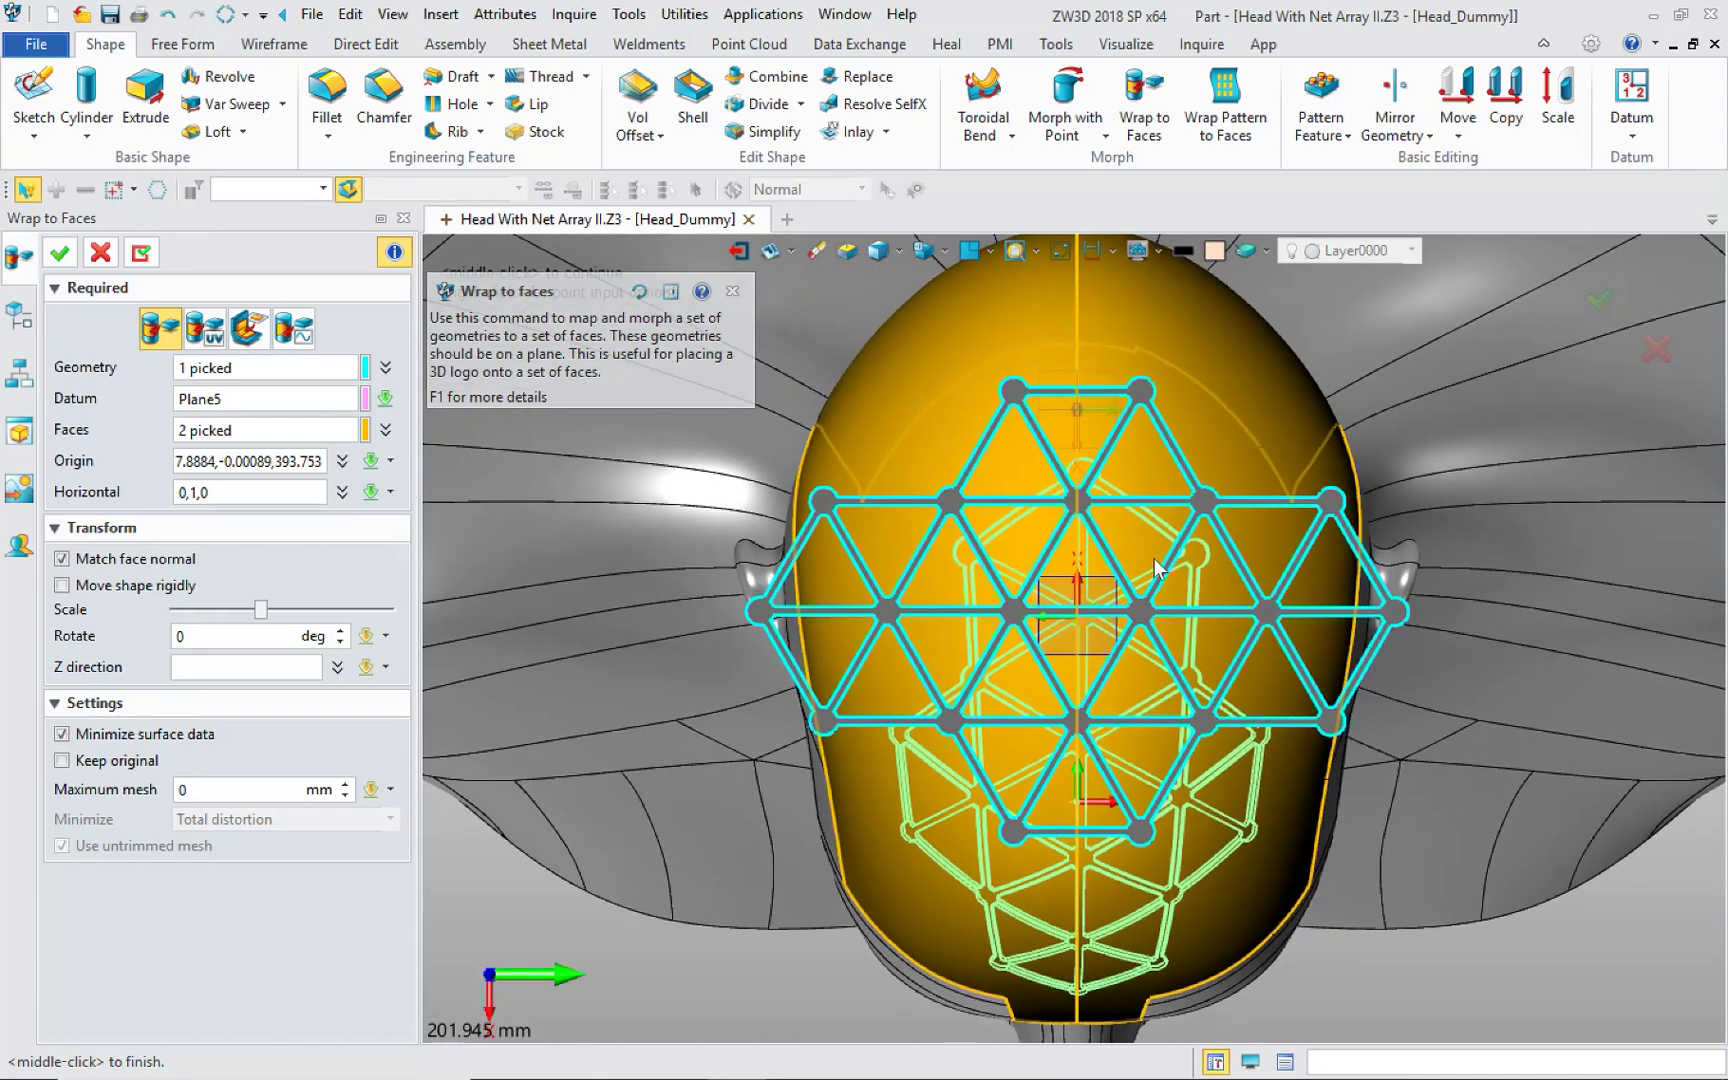
# Step: Move the wrap origin back along the skull's centre seam, closer to the crown
pyautogui.click(225, 461)
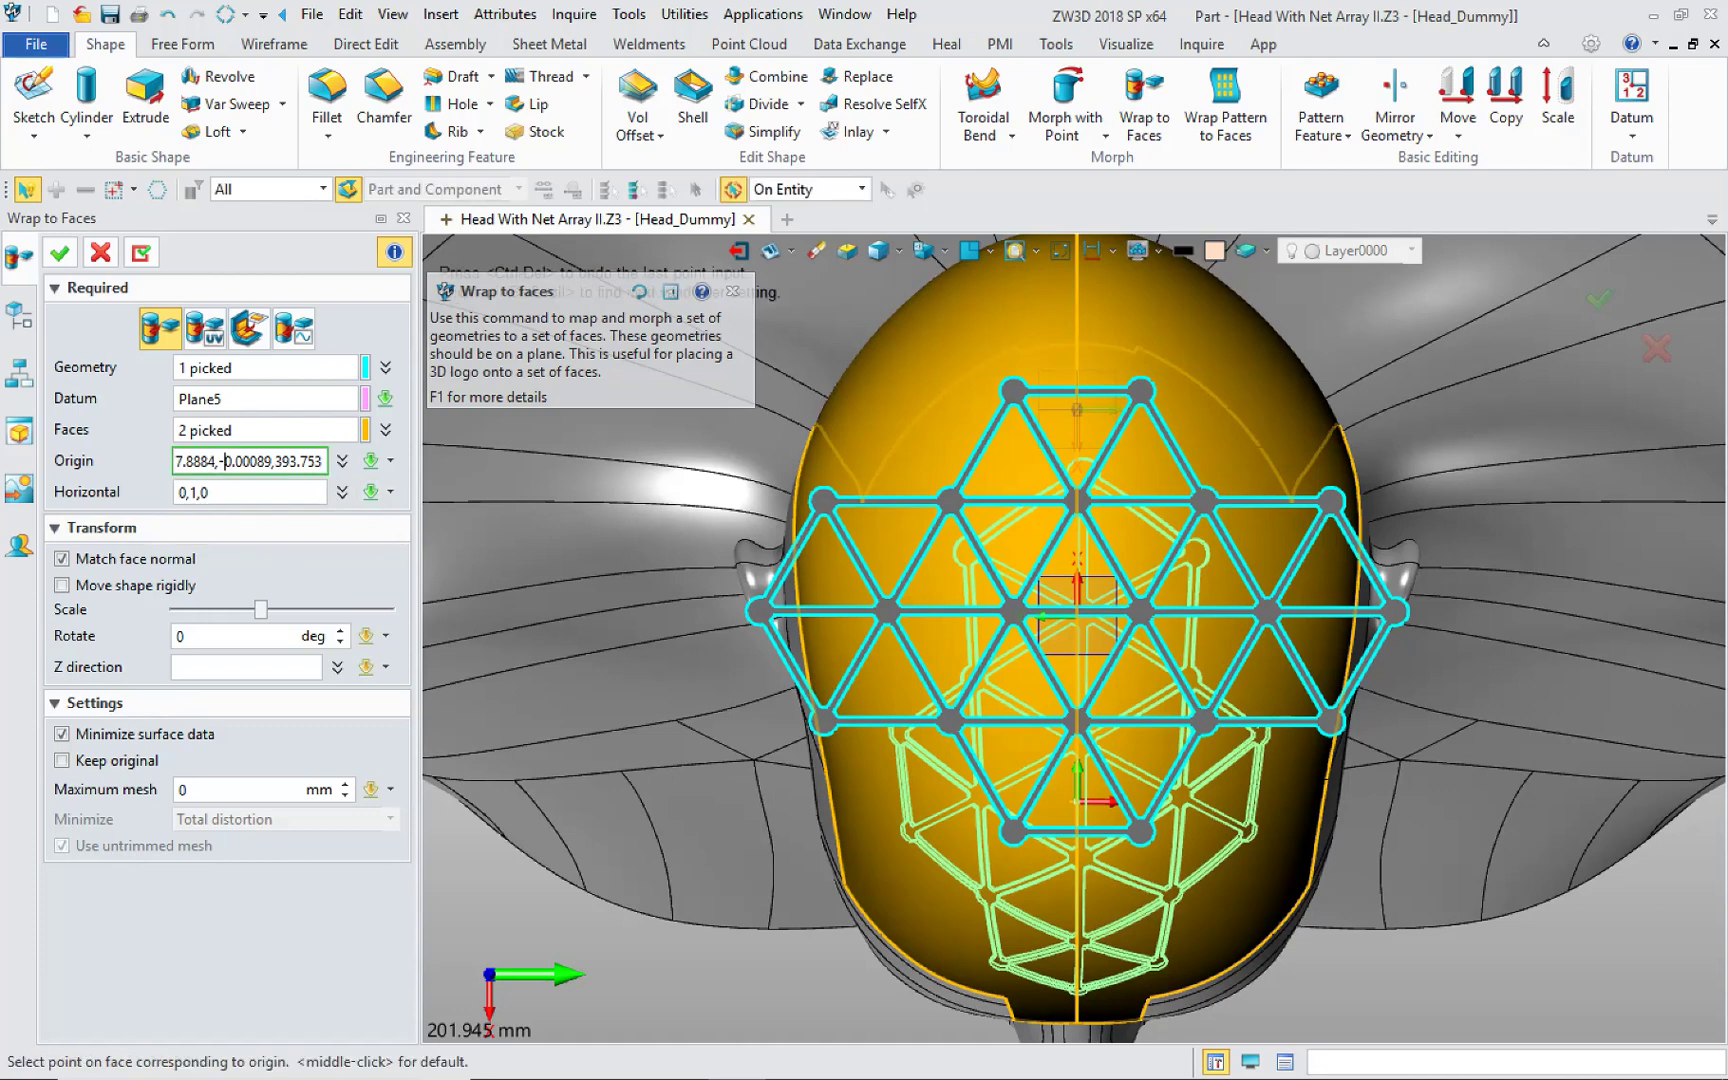
pyautogui.click(1080, 700)
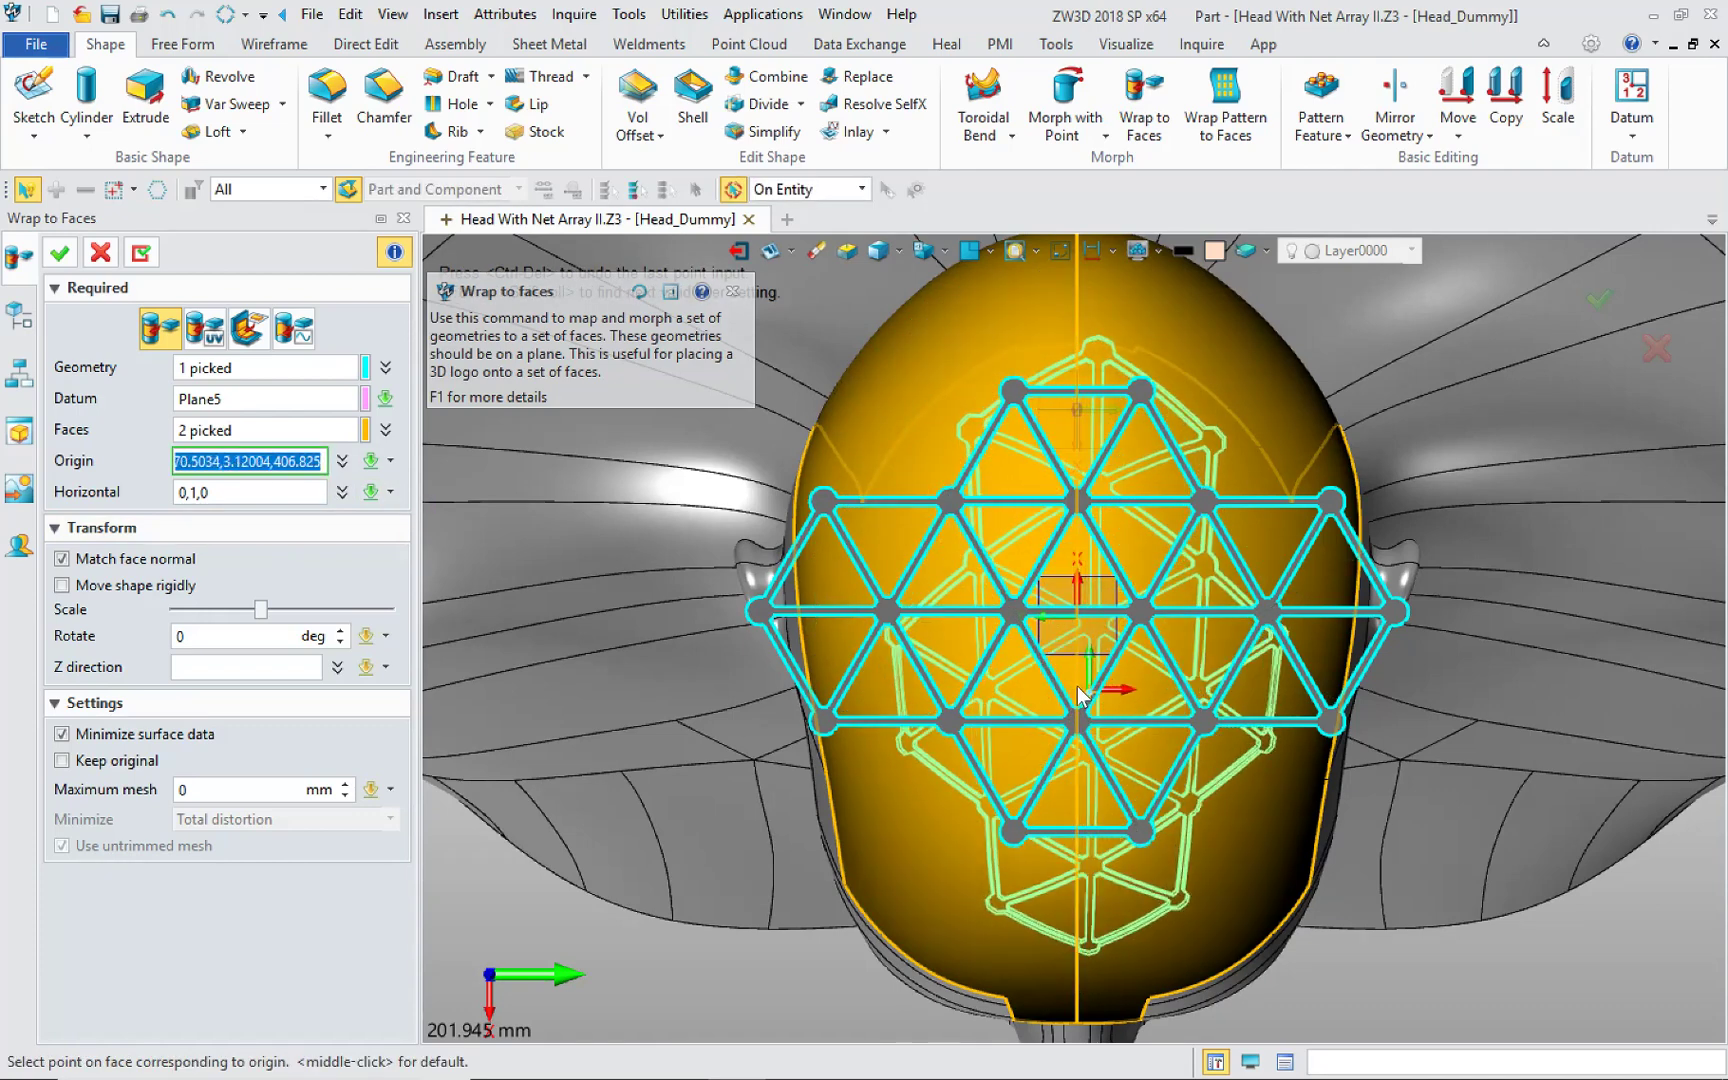
pyautogui.click(1078, 693)
pyautogui.click(1077, 687)
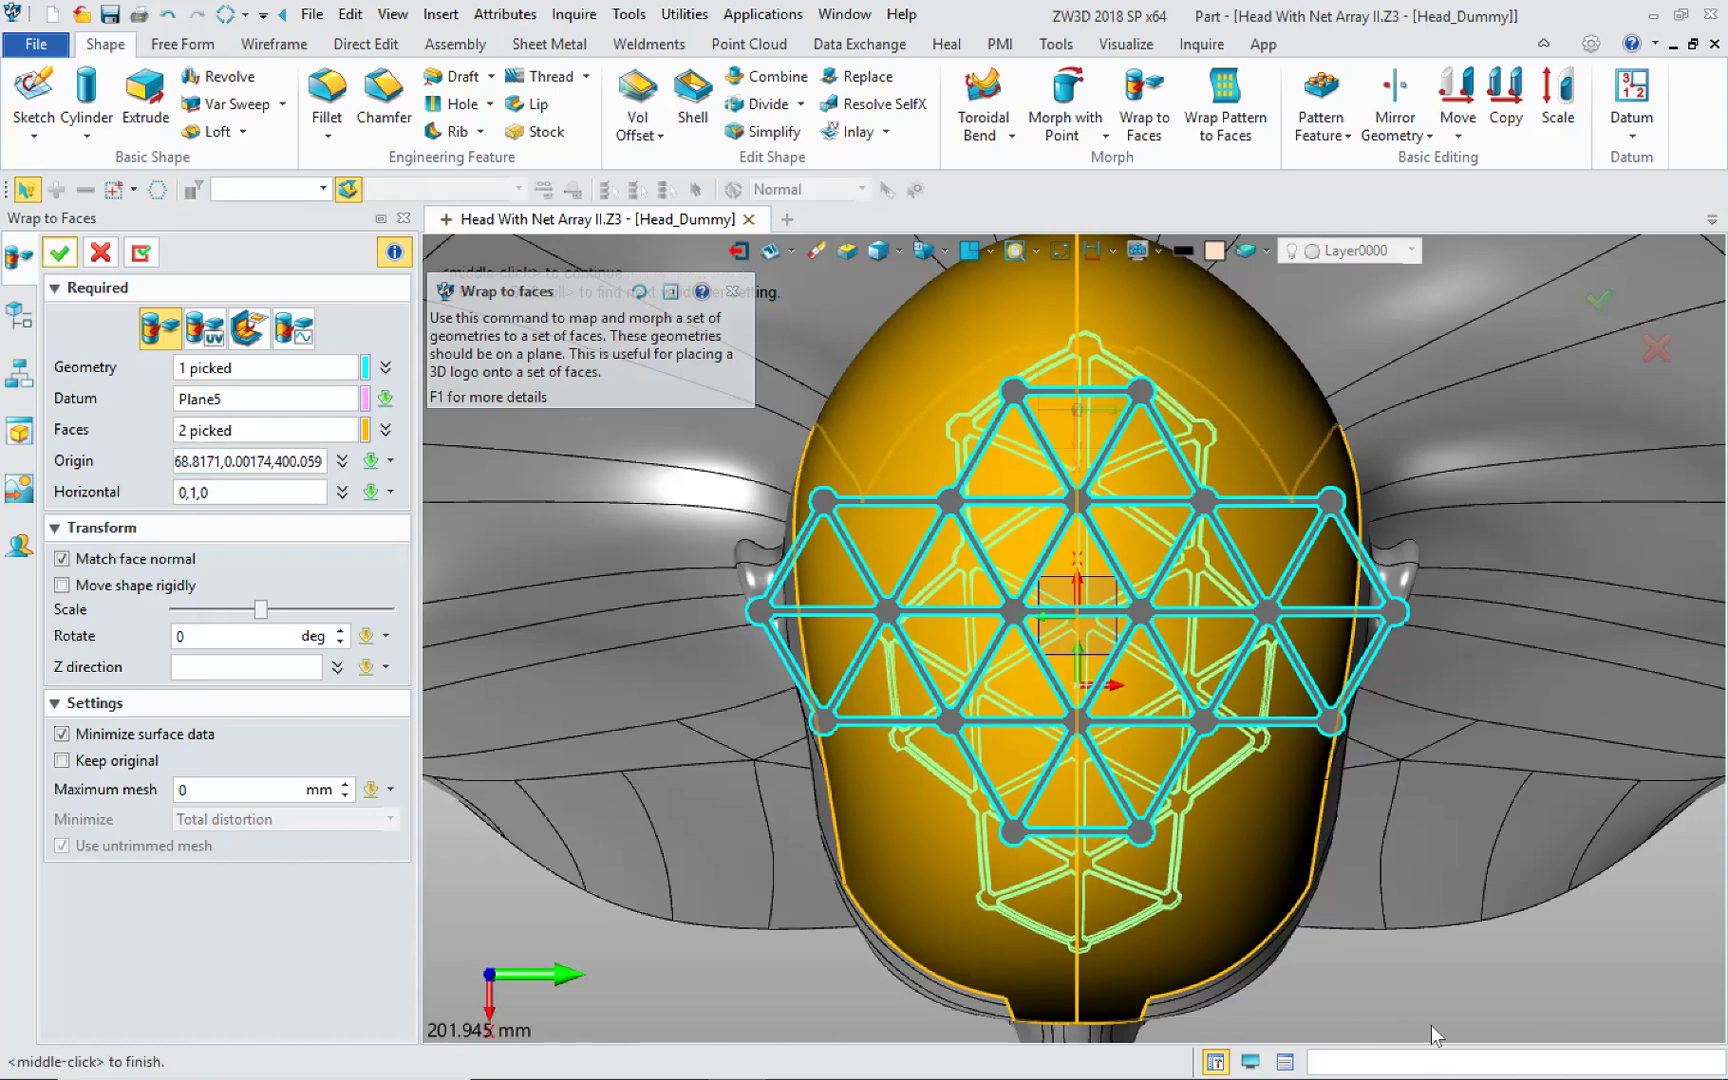
# Step: Scale the wrapped net up slightly so it covers more of the skull, and complete the wrap
pyautogui.moveTo(1431, 1025); pyautogui.dragTo(1405, 817, button='right')
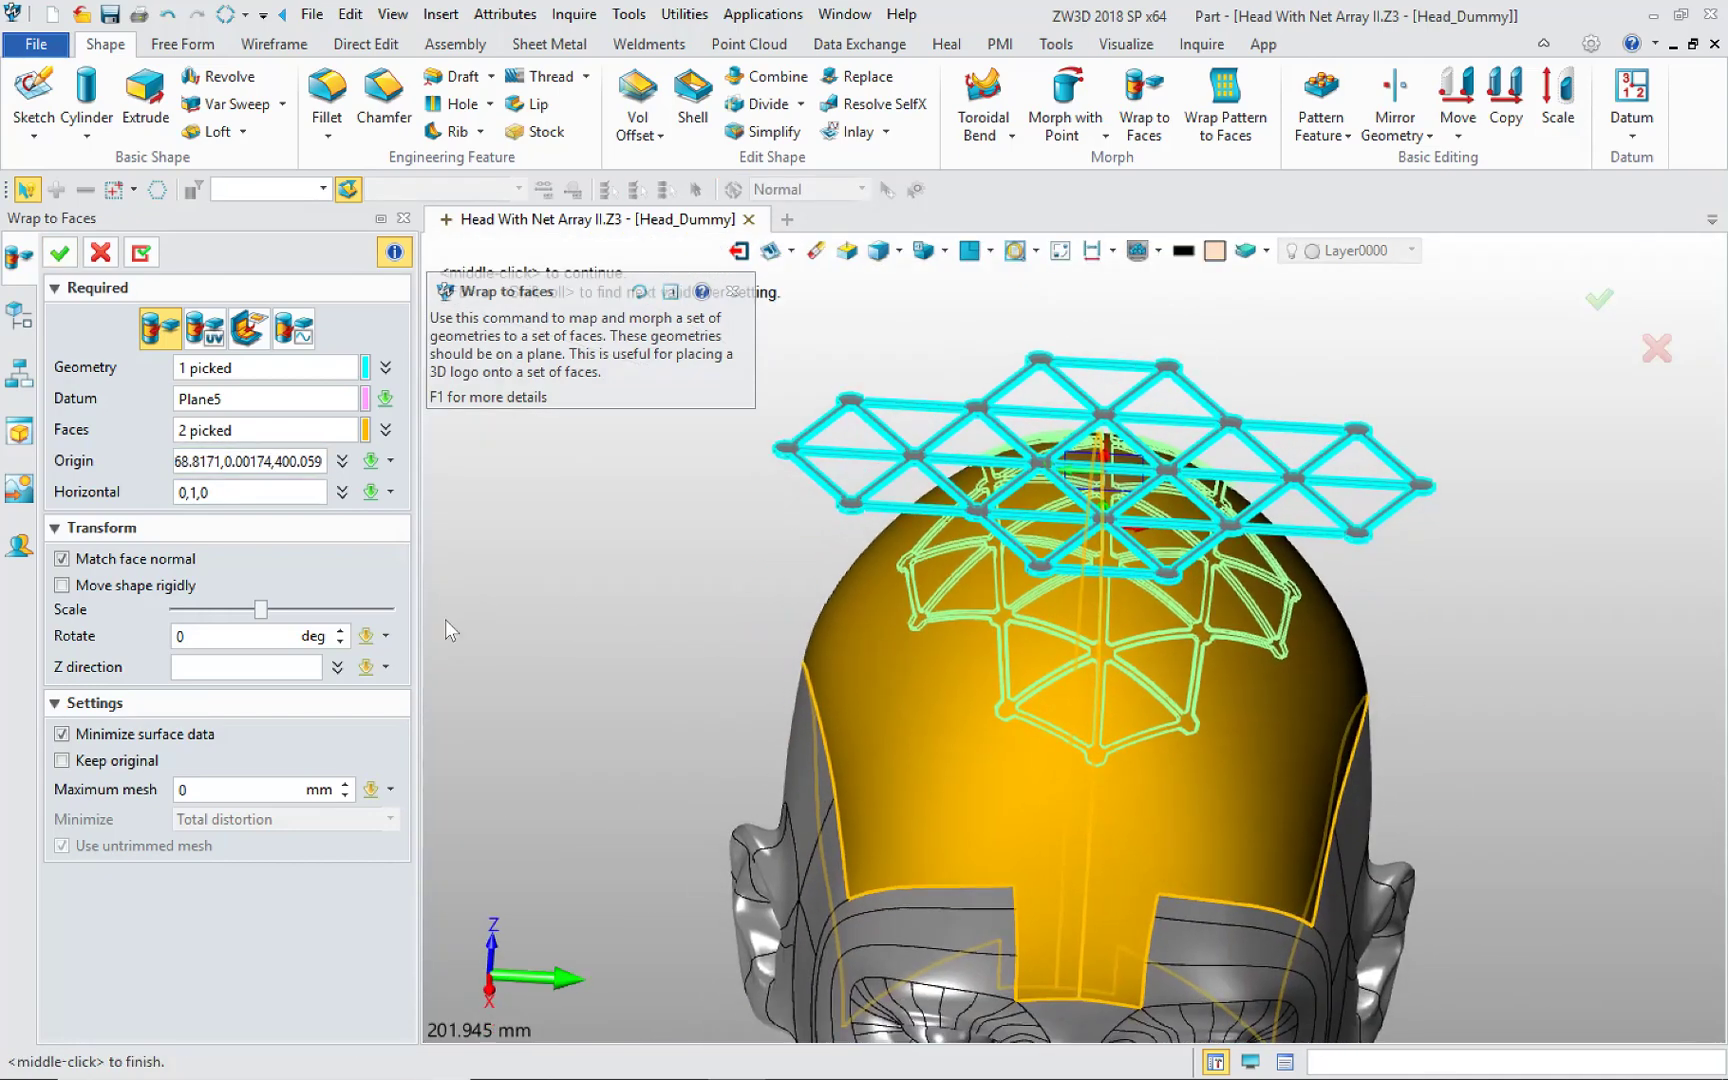
pyautogui.moveTo(268, 615); pyautogui.dragTo(290, 627)
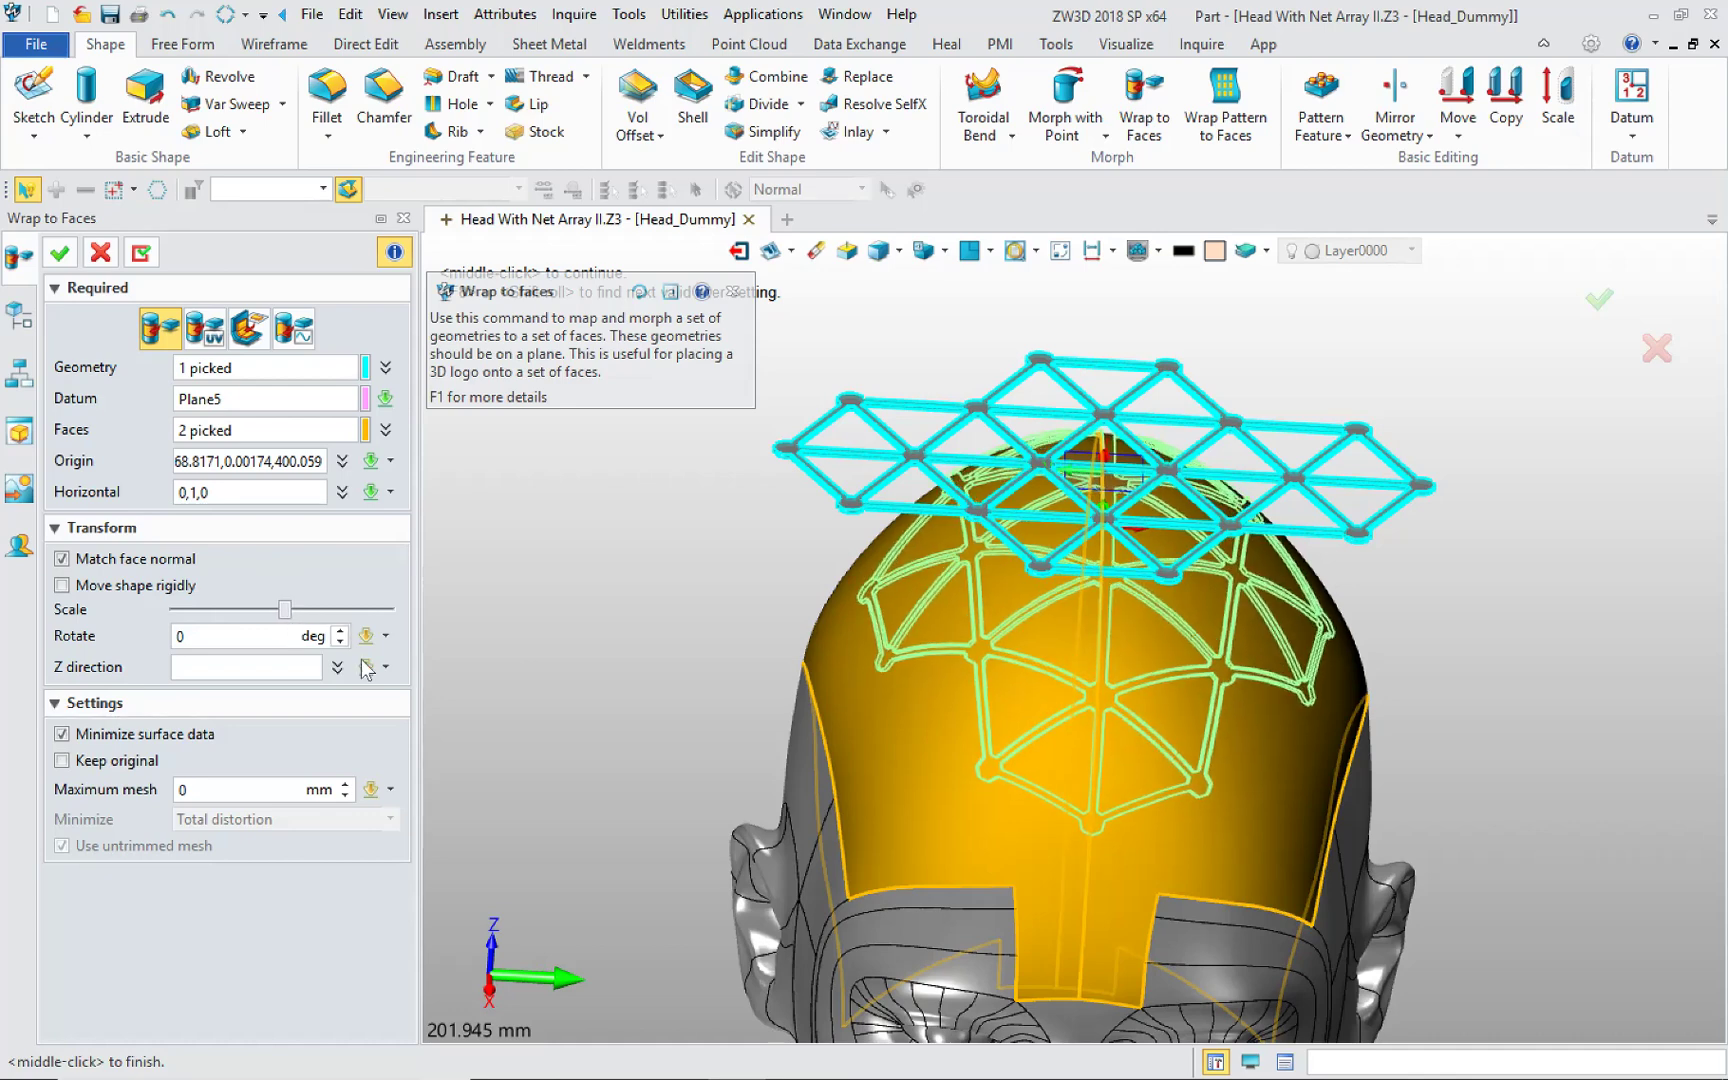
pyautogui.moveTo(524, 665); pyautogui.dragTo(602, 691, button='right')
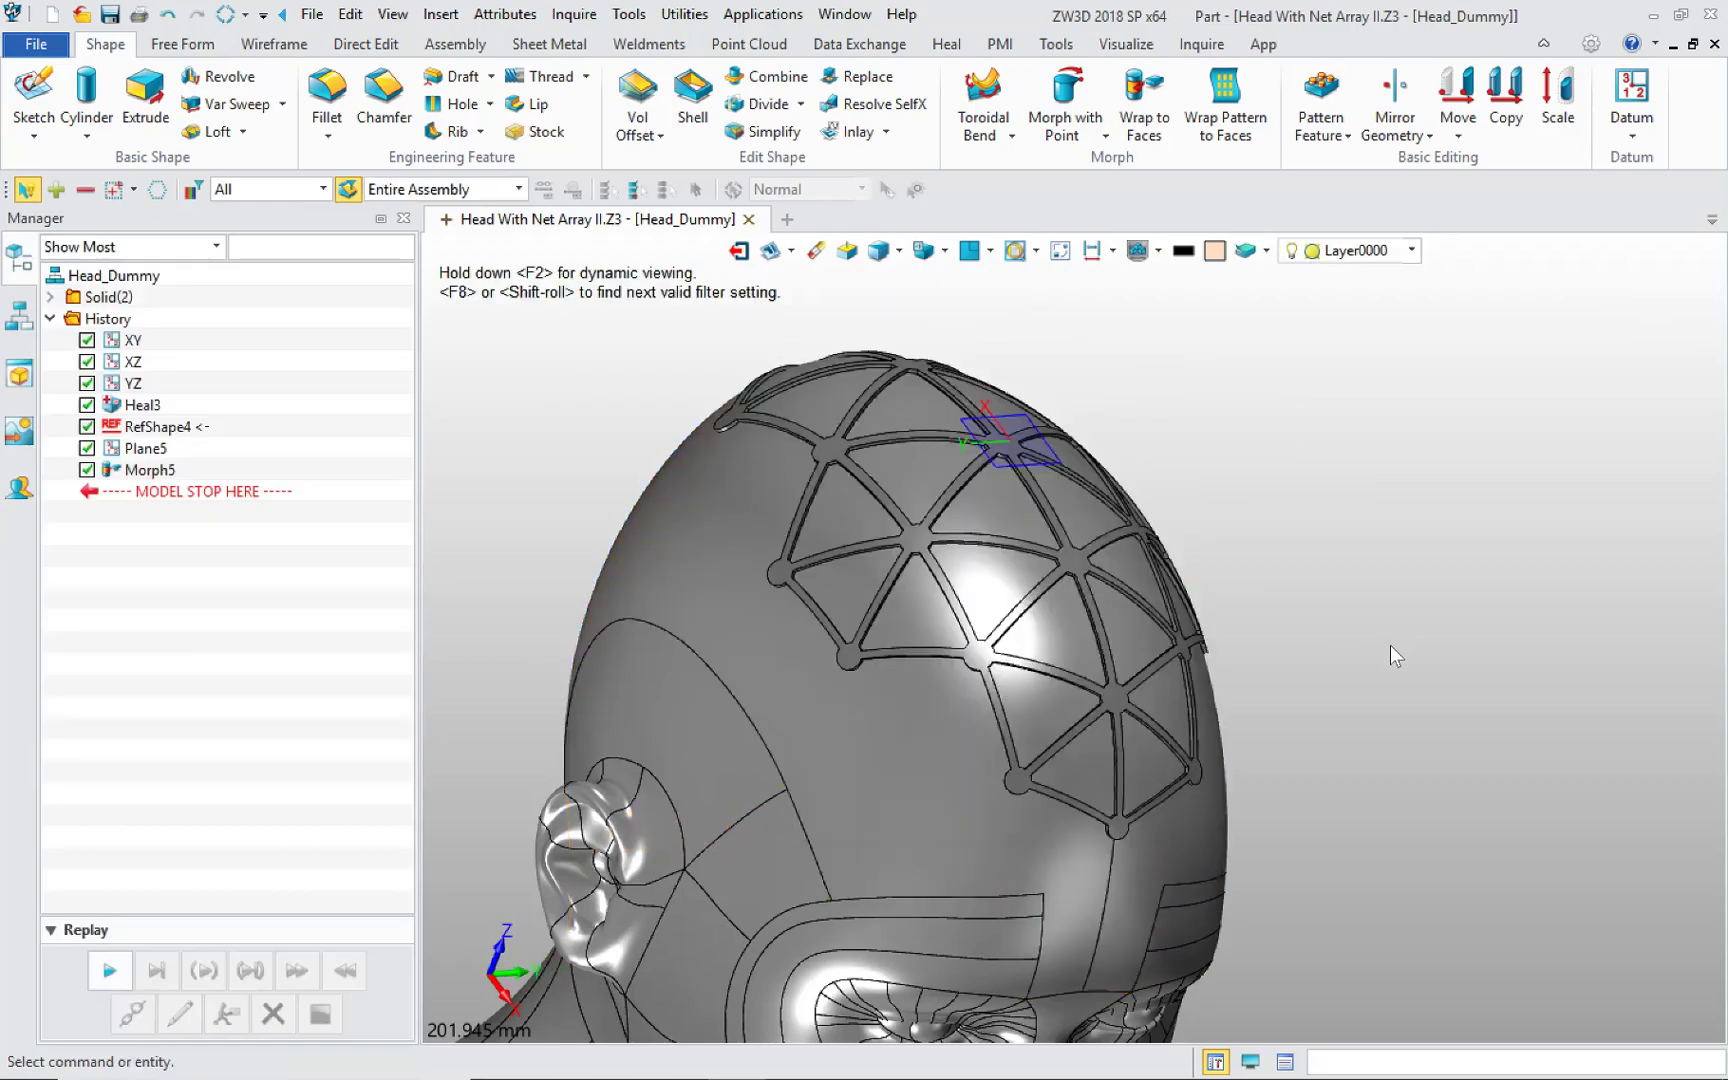
# Step: Examine the wrapped net on the head from the side, above and front
pyautogui.moveTo(1390, 645); pyautogui.dragTo(1318, 632, button='right')
pyautogui.moveTo(1318, 632); pyautogui.dragTo(1607, 606, button='middle')
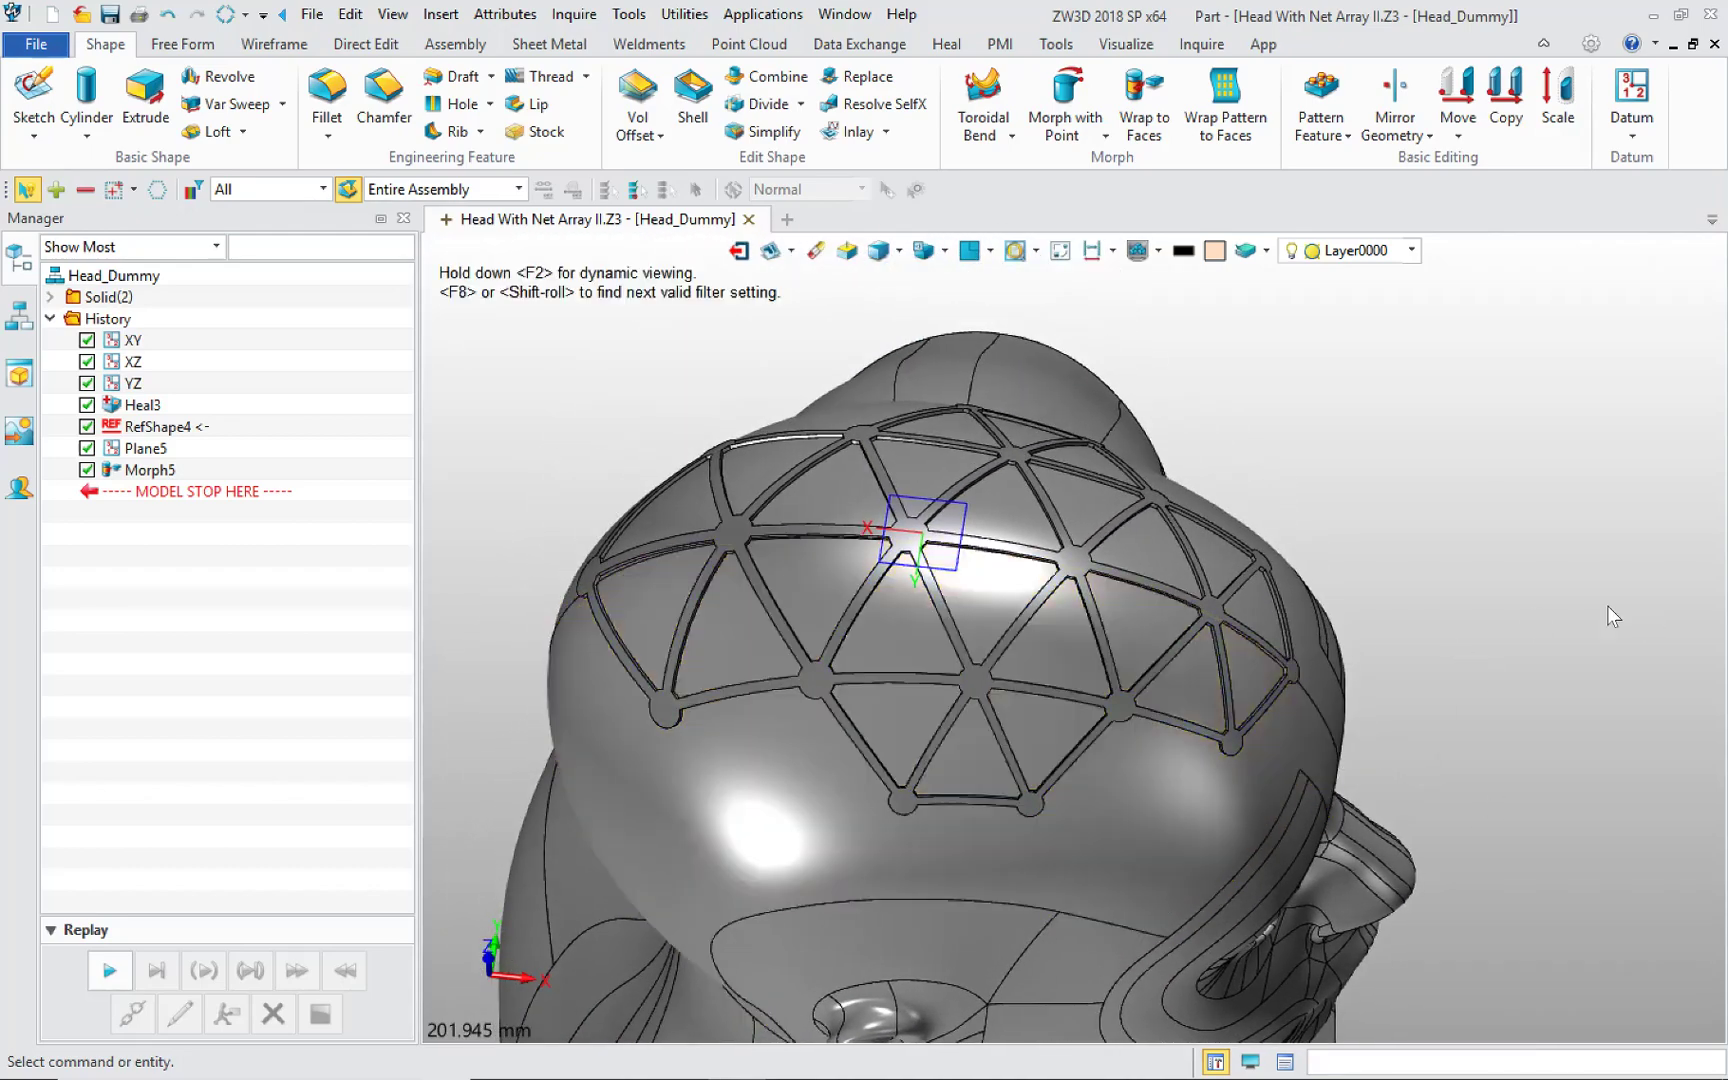
pyautogui.moveTo(1536, 672); pyautogui.dragTo(1076, 506, button='middle')
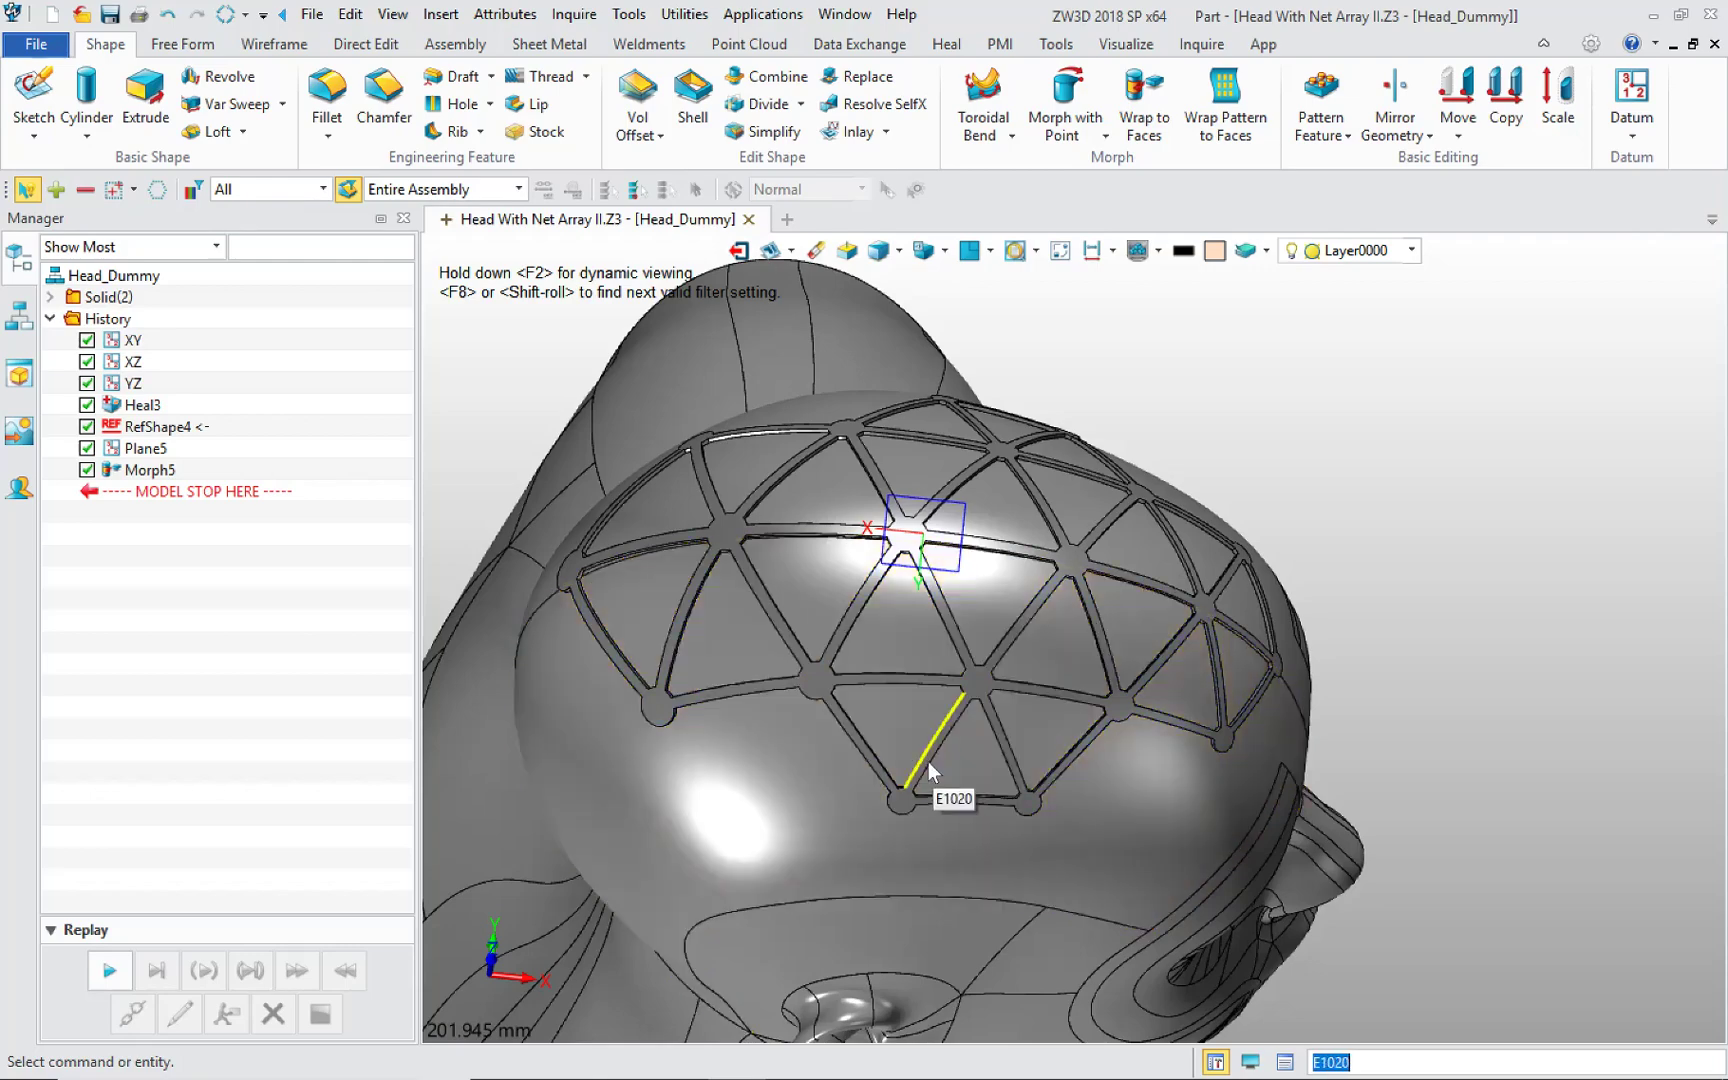
pyautogui.moveTo(1176, 819); pyautogui.dragTo(1174, 712, button='right')
pyautogui.moveTo(1146, 780); pyautogui.dragTo(1080, 817, button='middle')
pyautogui.moveTo(1029, 772); pyautogui.dragTo(1029, 812, button='right')
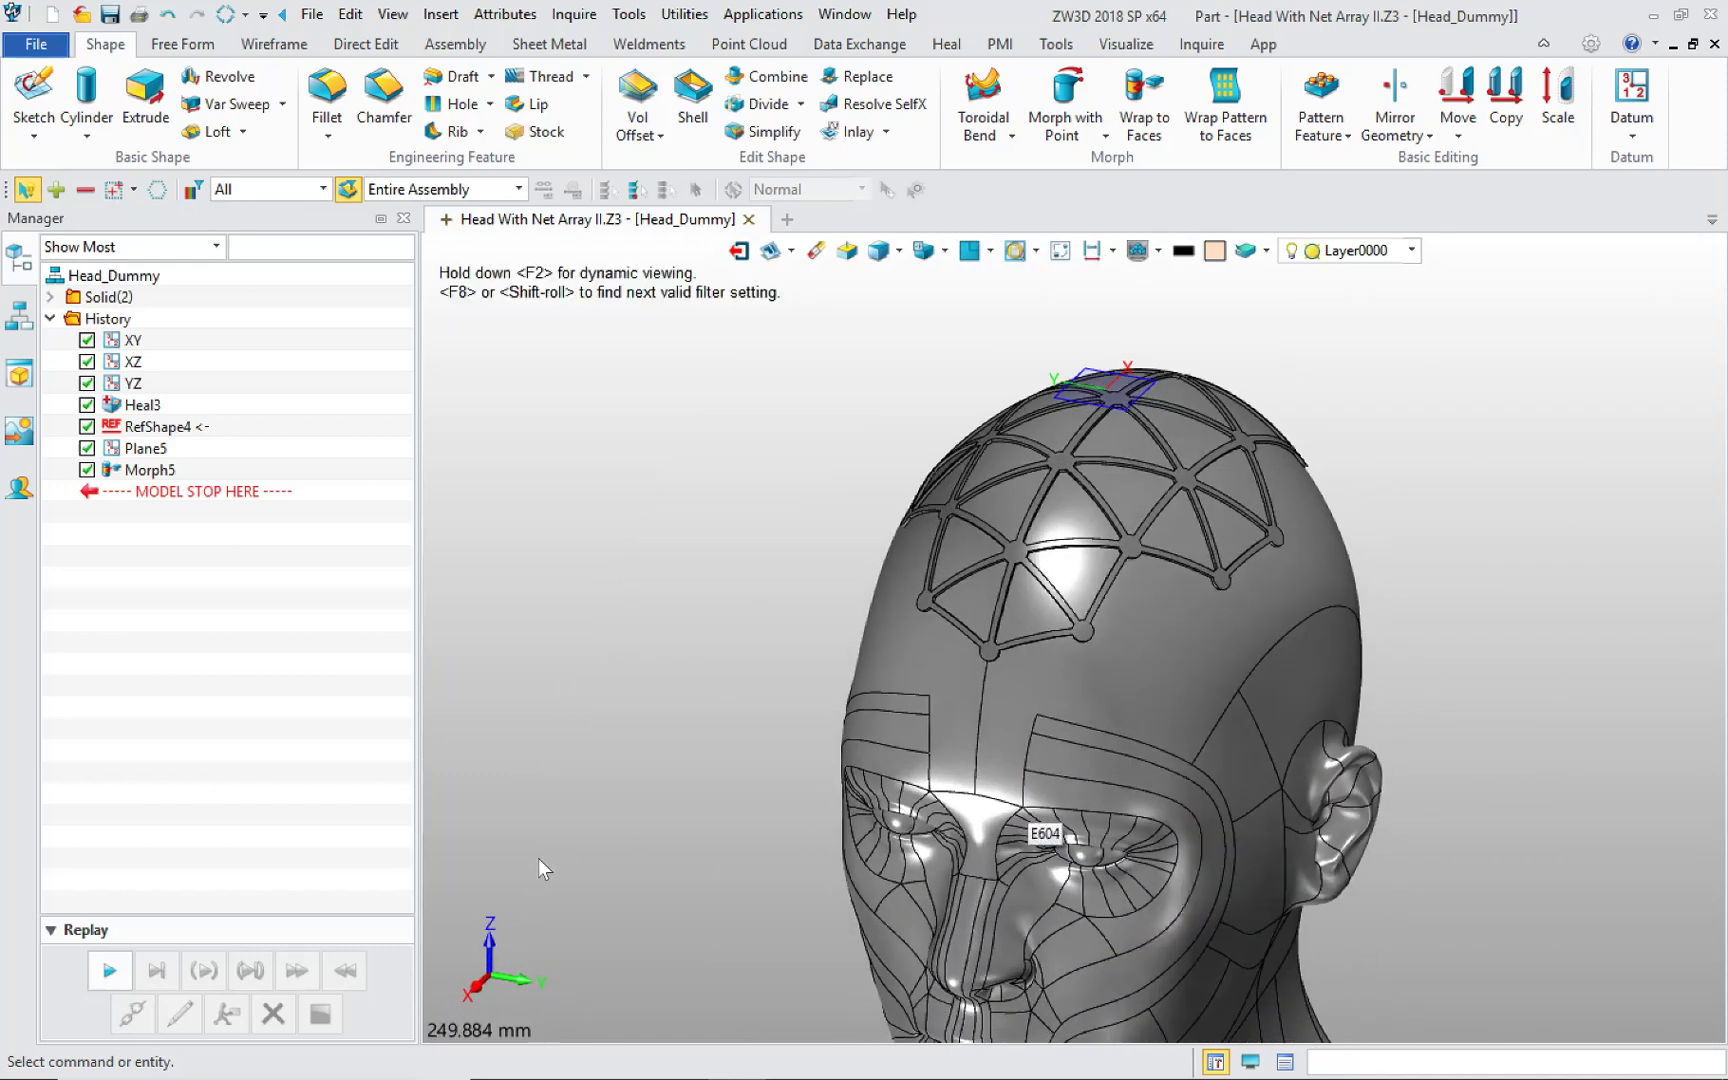